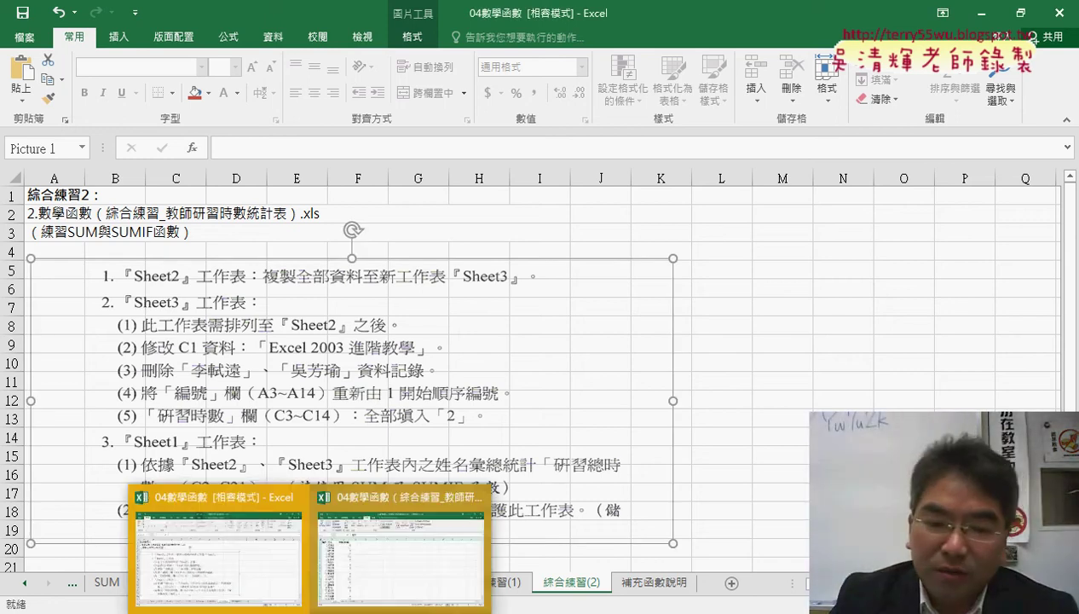
Switch to the teacher training-hours workbook and inspect the SUMIF formulas in C4 and C2.
{"action": "left_click", "coordinate": [256, 566]}
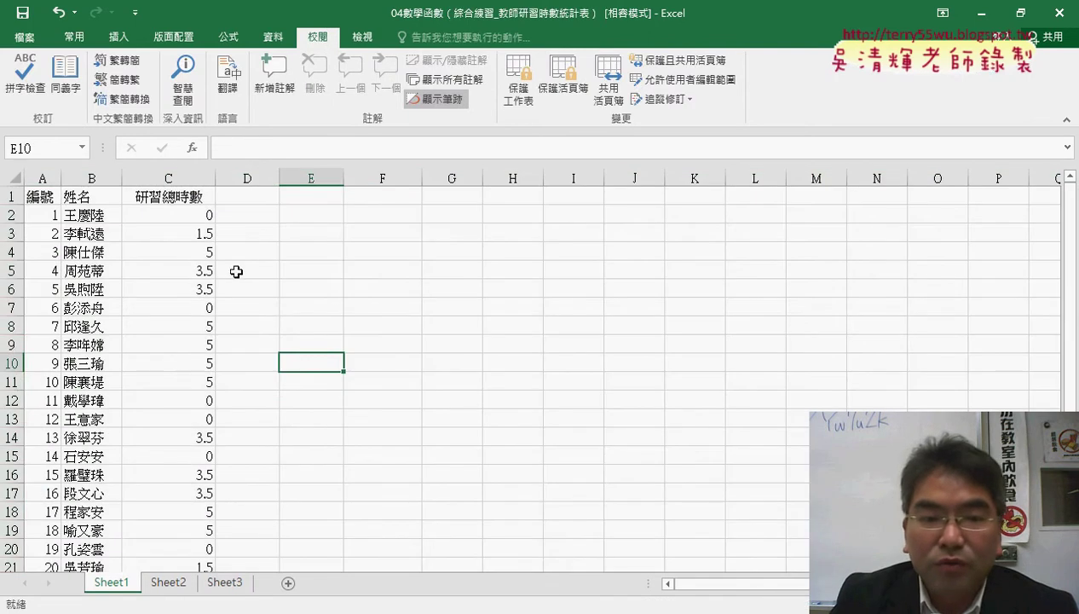
{"action": "left_click", "coordinate": [185, 250]}
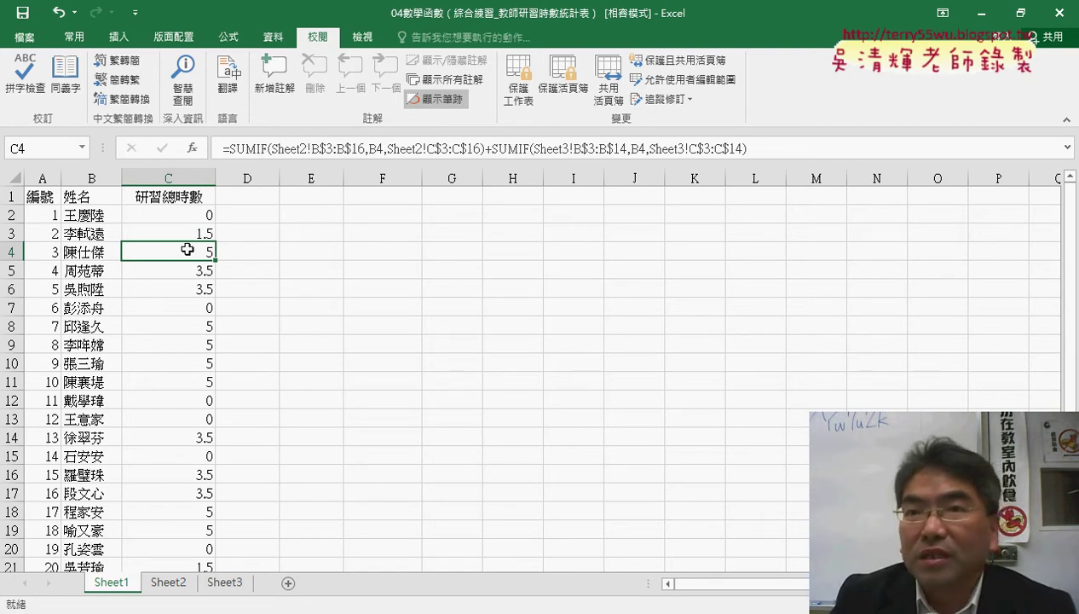
{"action": "key", "text": "Up"}
{"action": "key", "text": "Up"}
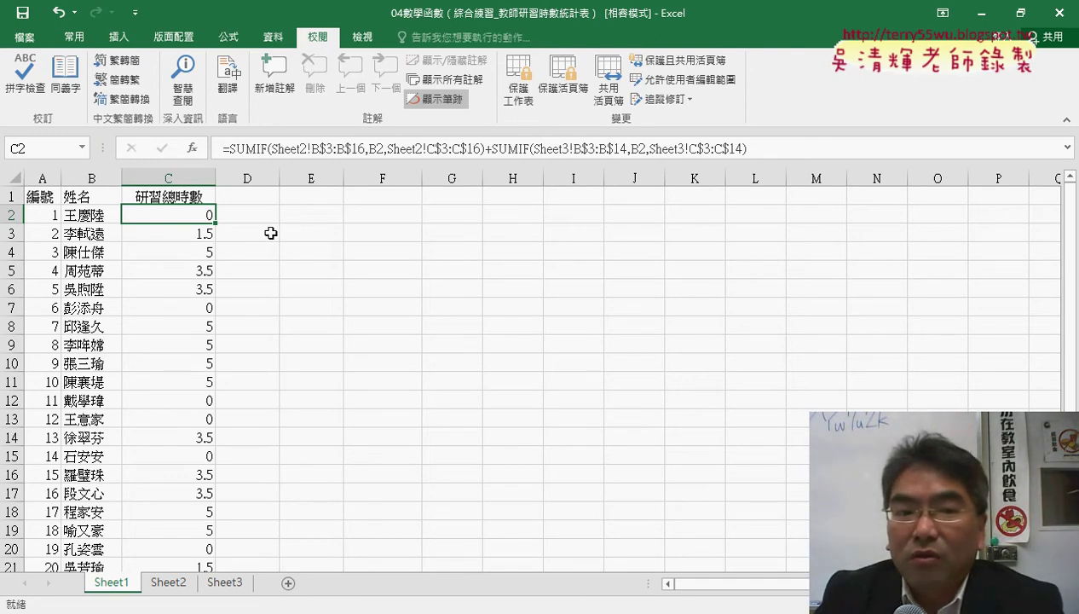
Compare the C2 and C3 SUMIF formulas to see how the B-column criterion changes per row.
{"action": "left_click", "coordinate": [12, 215]}
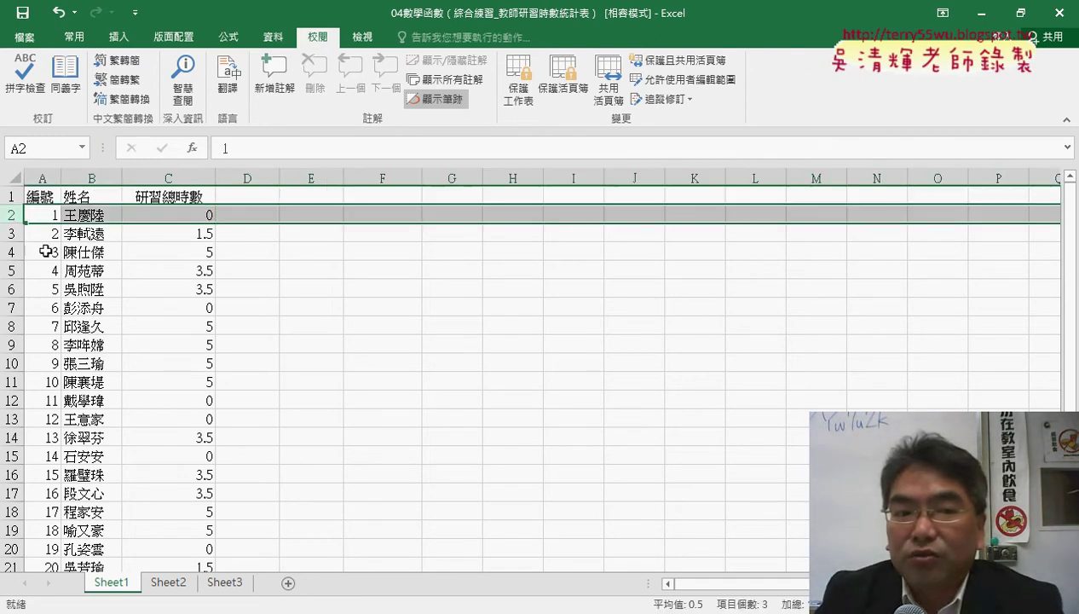
{"action": "left_click", "coordinate": [173, 218]}
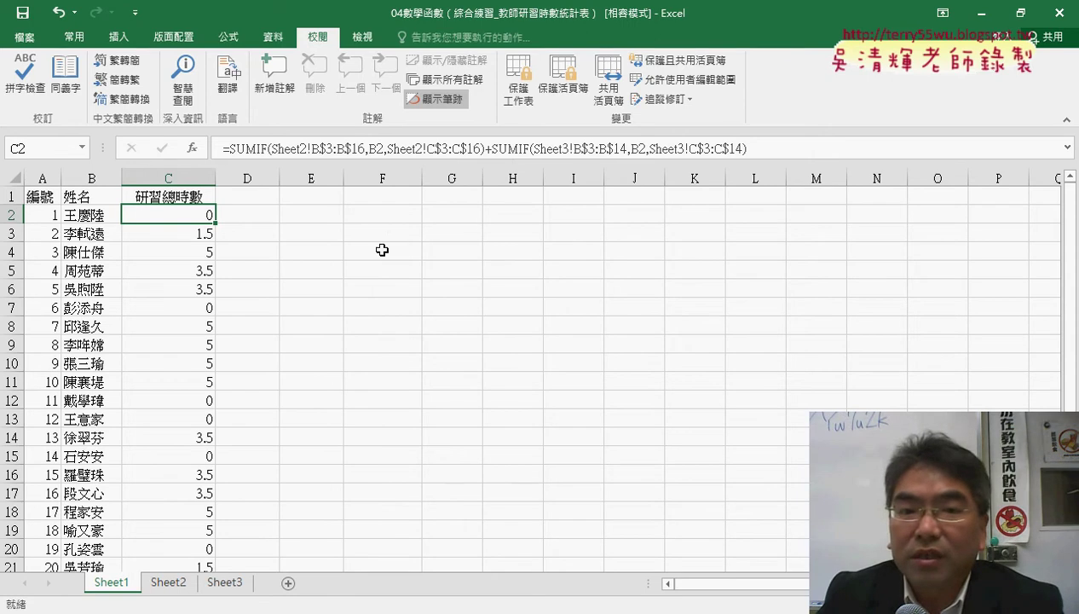
{"action": "left_click", "coordinate": [184, 233]}
{"action": "left_click", "coordinate": [183, 217]}
{"action": "left_click", "coordinate": [185, 230]}
{"action": "left_click", "coordinate": [186, 217]}
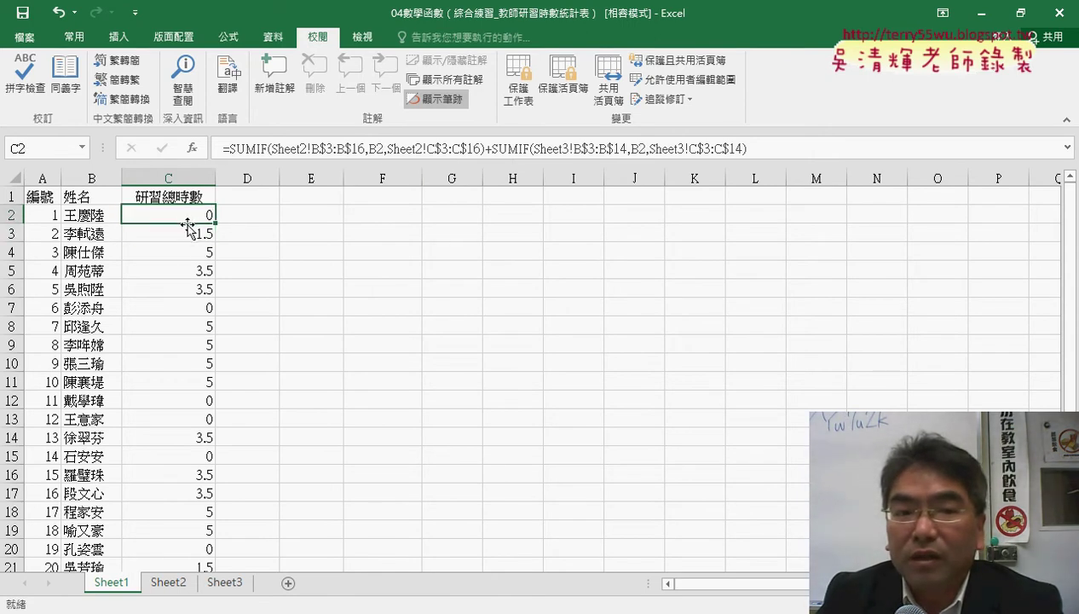
{"action": "left_click", "coordinate": [186, 232]}
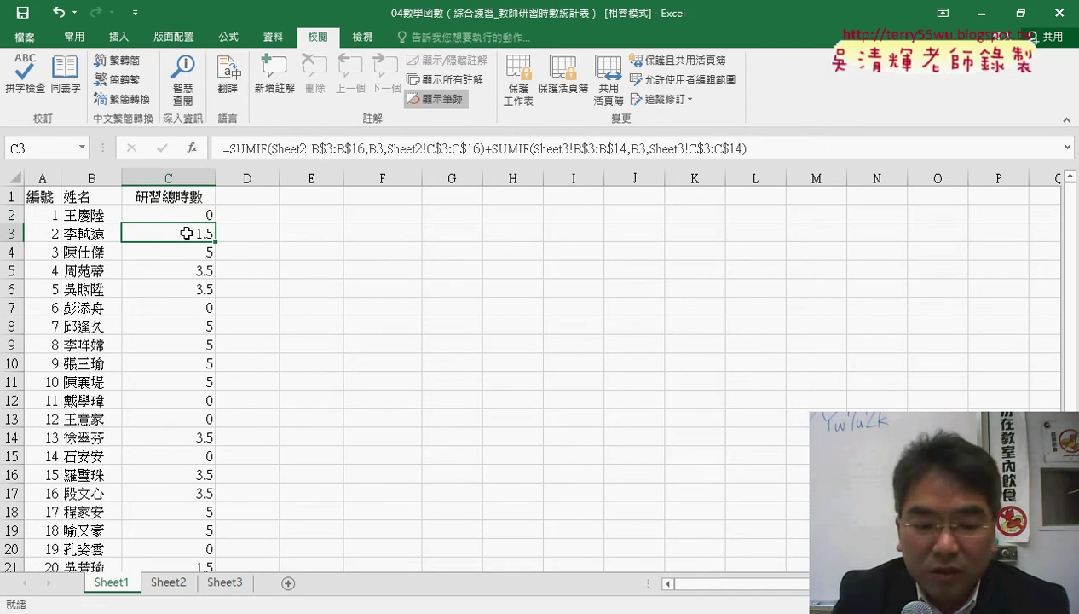
{"action": "left_click_drag", "start_coordinate": [374, 157], "coordinate": [384, 158]}
{"action": "left_click_drag", "start_coordinate": [639, 157], "coordinate": [650, 158]}
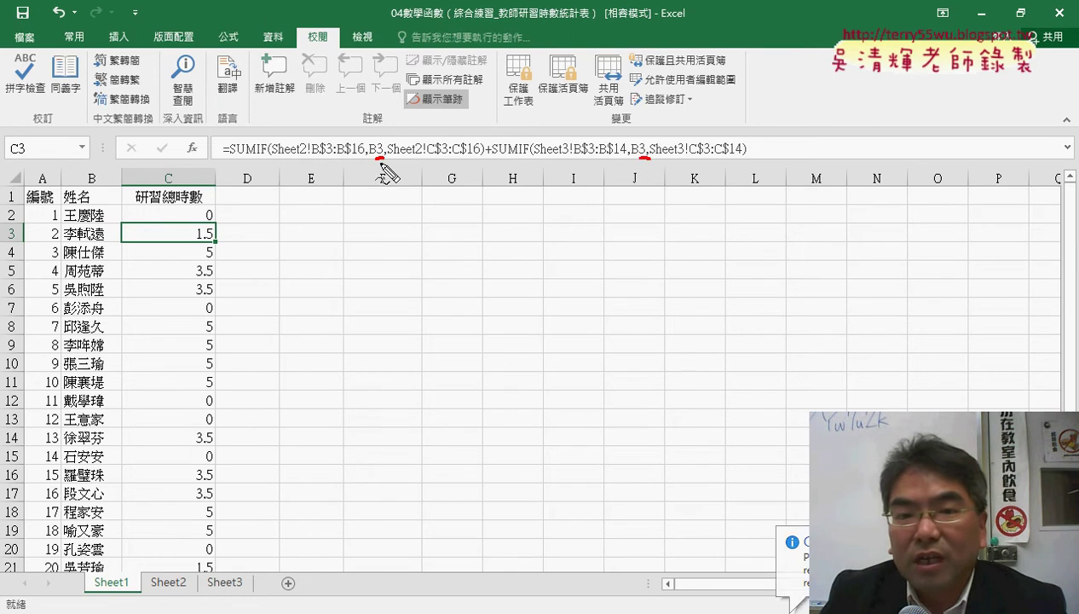
{"action": "left_click_drag", "start_coordinate": [638, 162], "coordinate": [651, 162]}
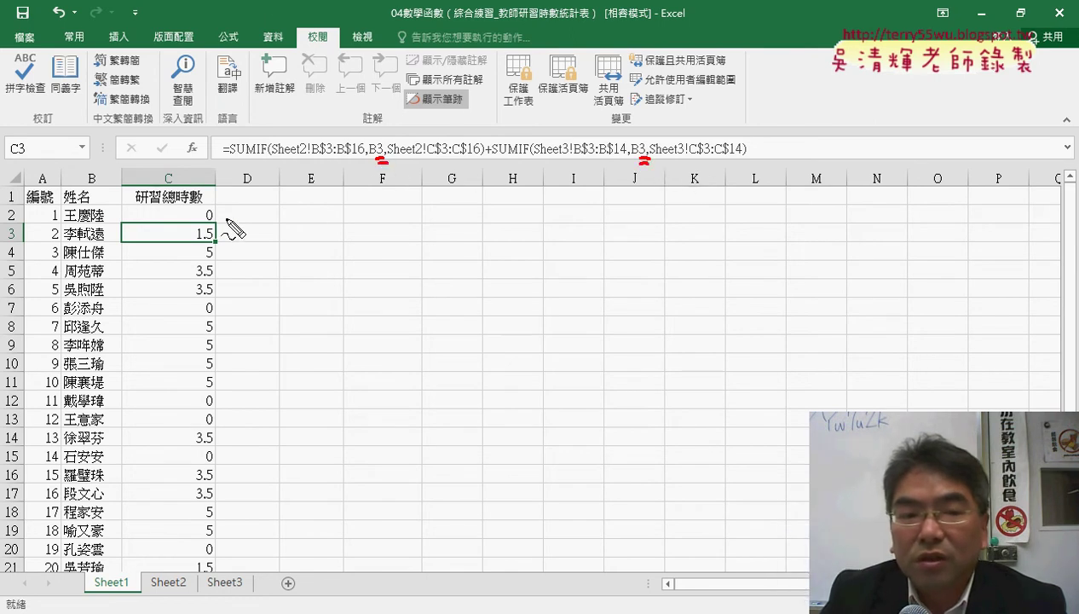
{"action": "left_click_drag", "start_coordinate": [198, 212], "coordinate": [205, 214]}
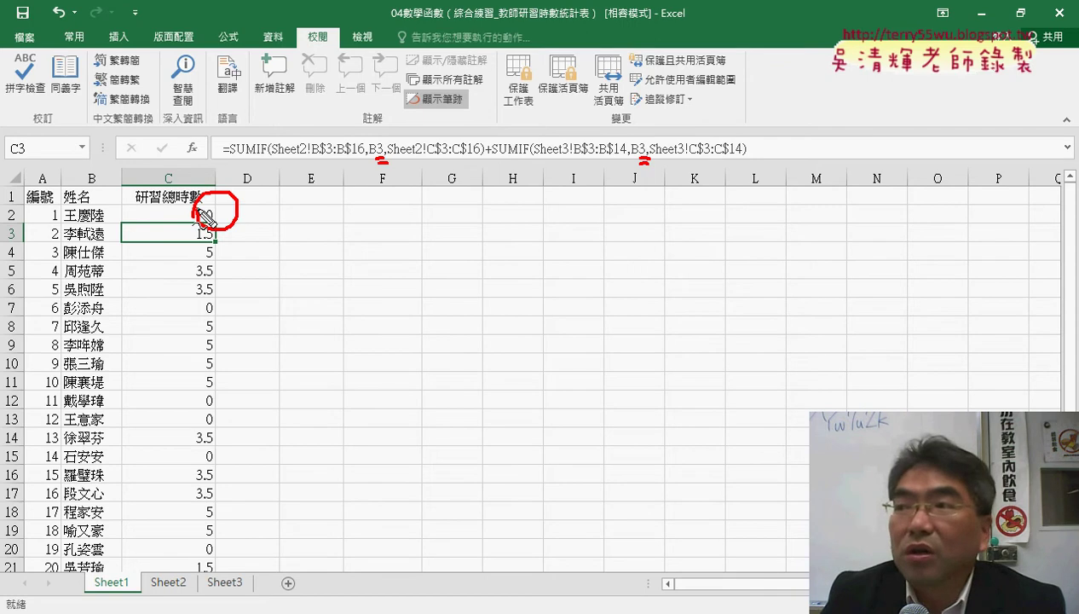
{"action": "left_click_drag", "start_coordinate": [379, 136], "coordinate": [381, 159]}
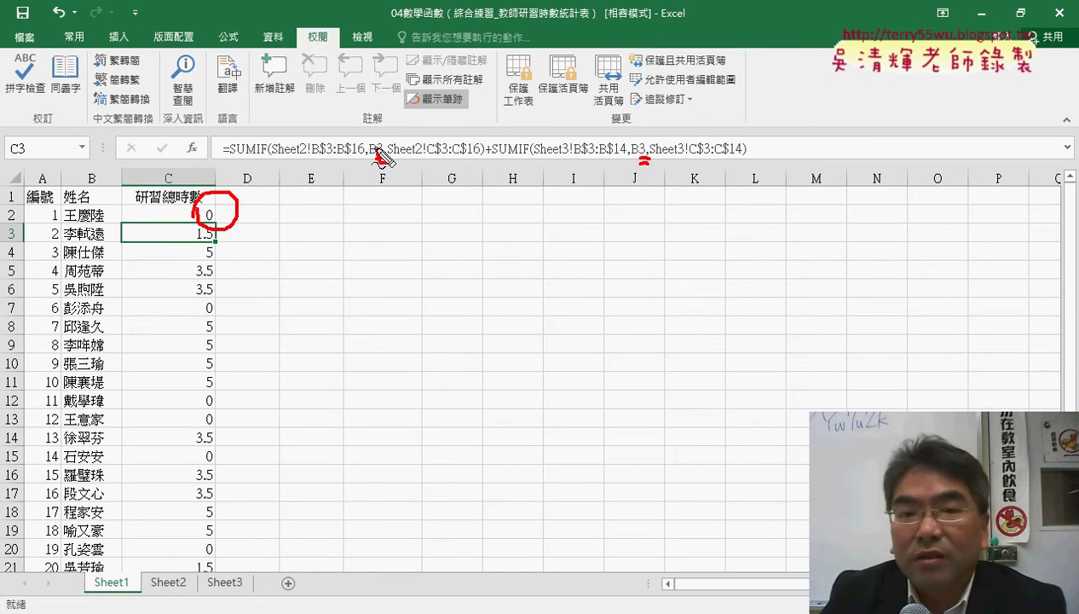
{"action": "left_click_drag", "start_coordinate": [641, 138], "coordinate": [644, 162]}
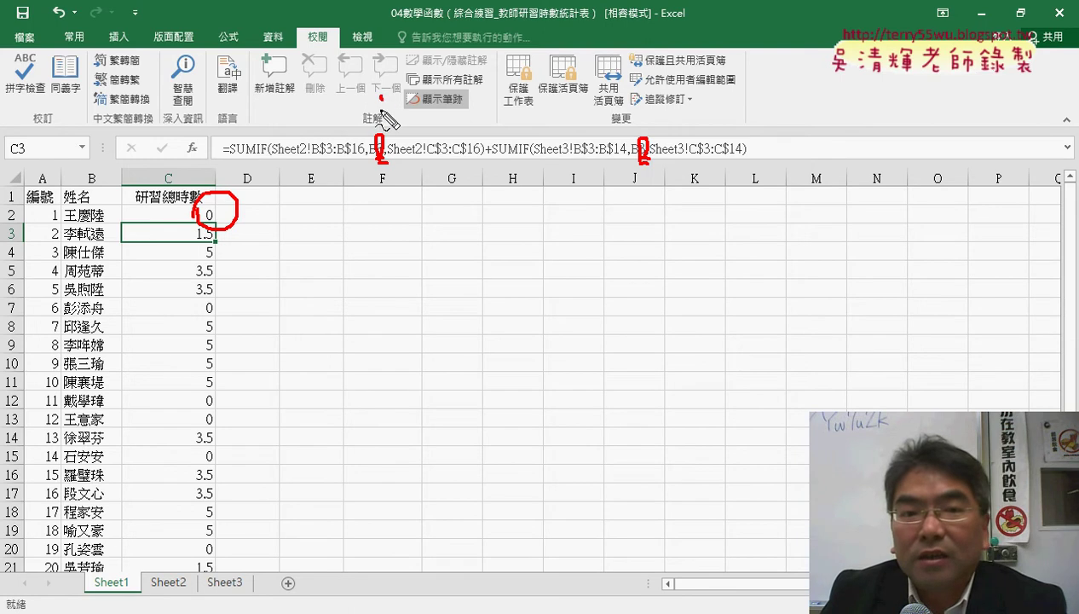
{"action": "left_click_drag", "start_coordinate": [381, 109], "coordinate": [381, 126]}
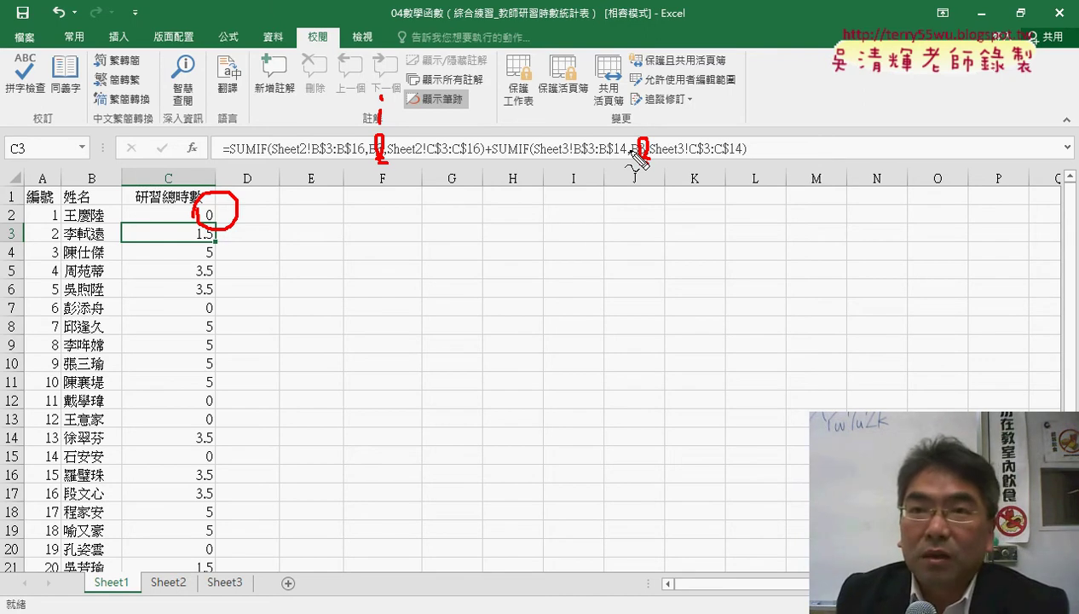
{"action": "key", "text": "Escape"}
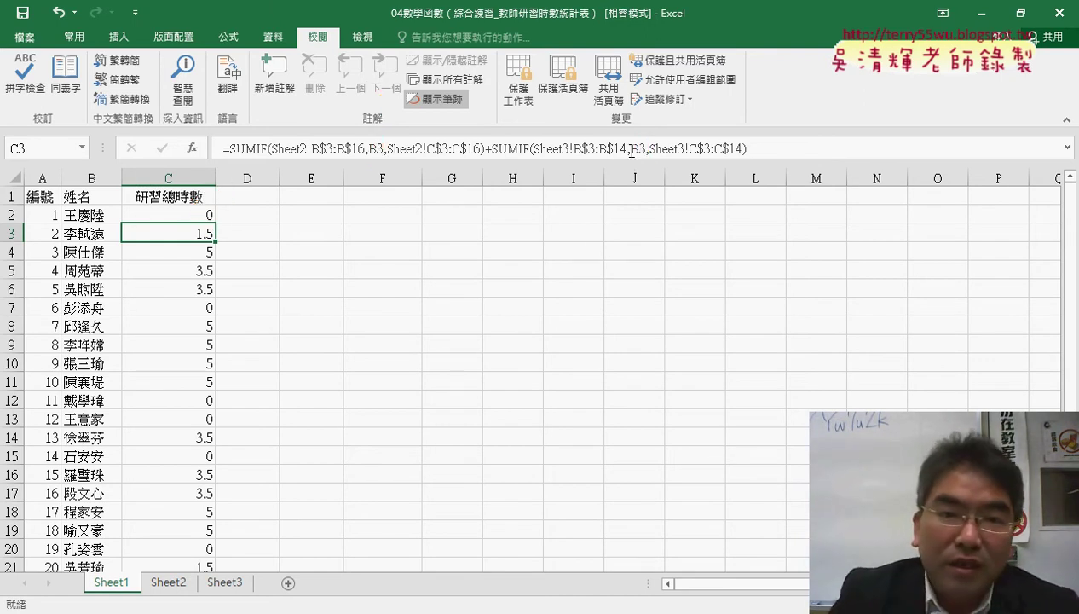
Turn on the Developer (開發人員) tab in Options > Customize Ribbon.
{"action": "left_click", "coordinate": [134, 12]}
{"action": "left_click", "coordinate": [175, 301]}
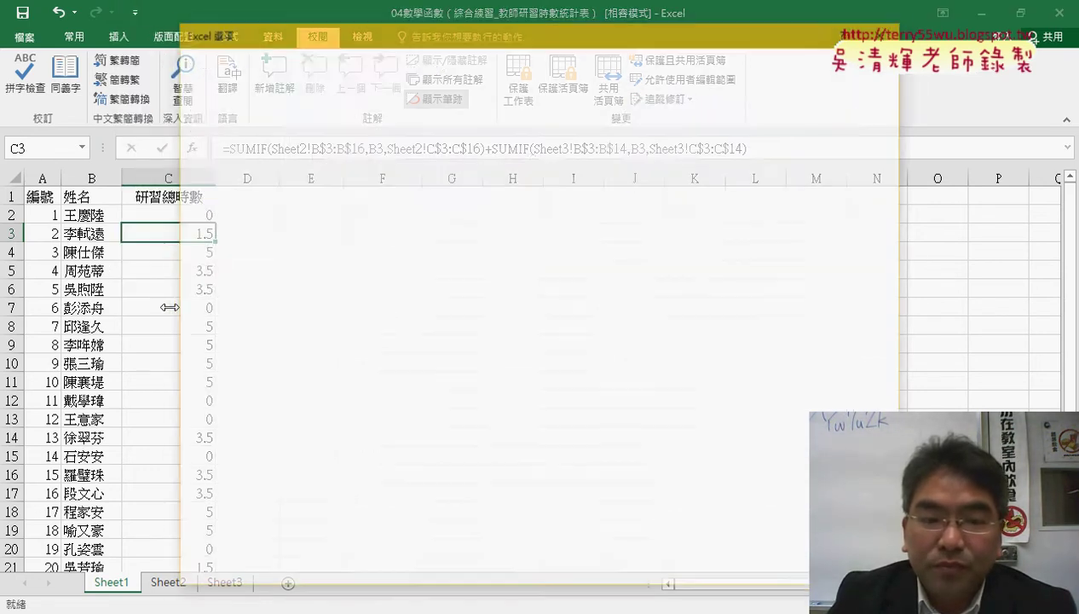
{"action": "left_click", "coordinate": [238, 205]}
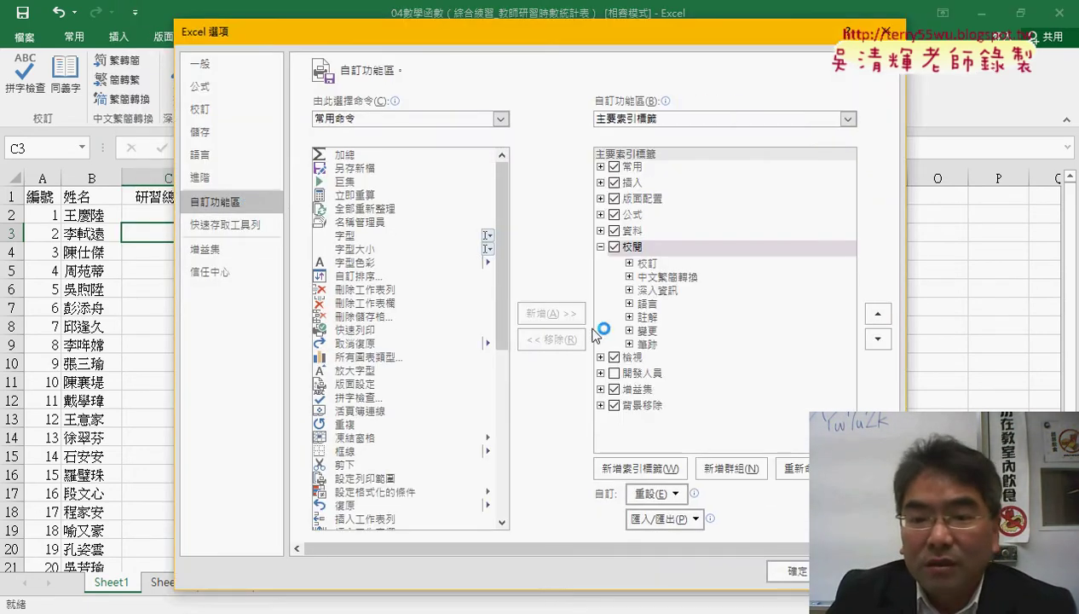
{"action": "left_click", "coordinate": [614, 372]}
{"action": "left_click", "coordinate": [797, 571]}
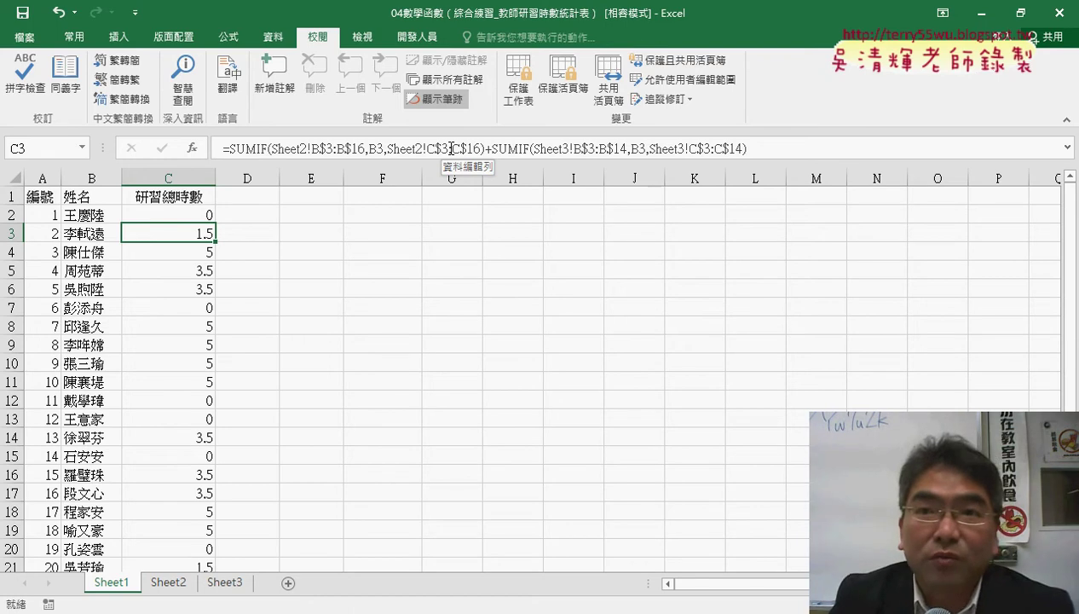
Open the Visual Basic editor from the Developer tab and widen its project pane.
{"action": "left_click", "coordinate": [395, 38]}
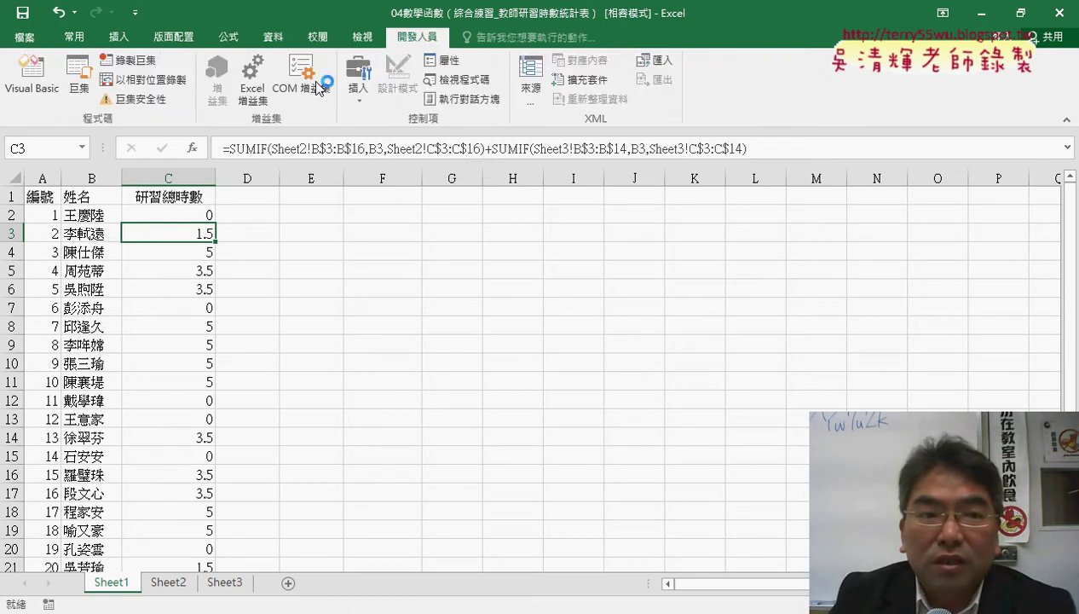
{"action": "left_click", "coordinate": [43, 89]}
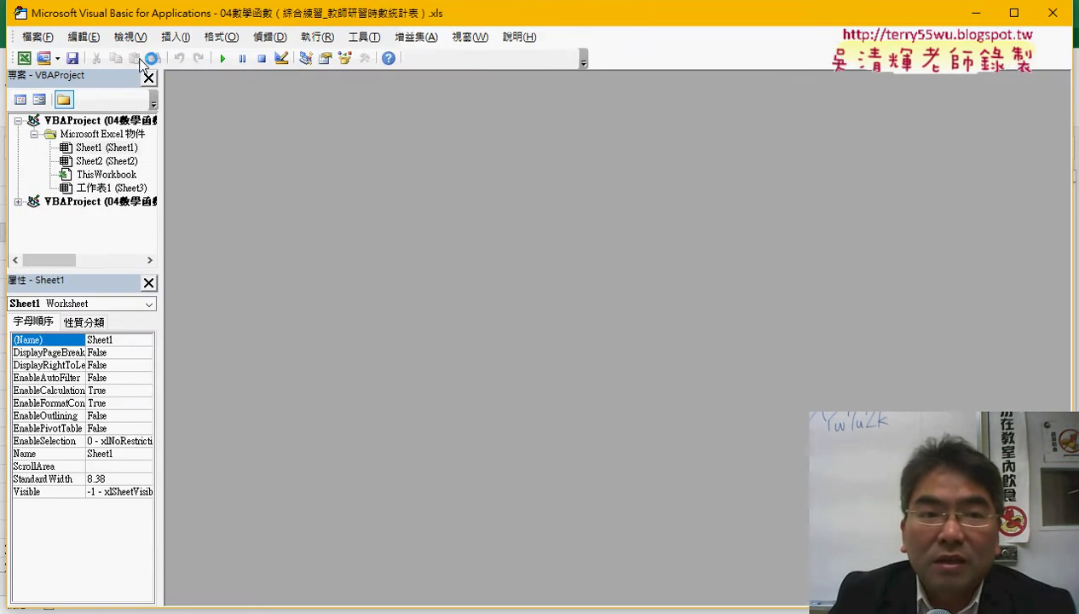
{"action": "left_click_drag", "start_coordinate": [213, 24], "coordinate": [448, 24]}
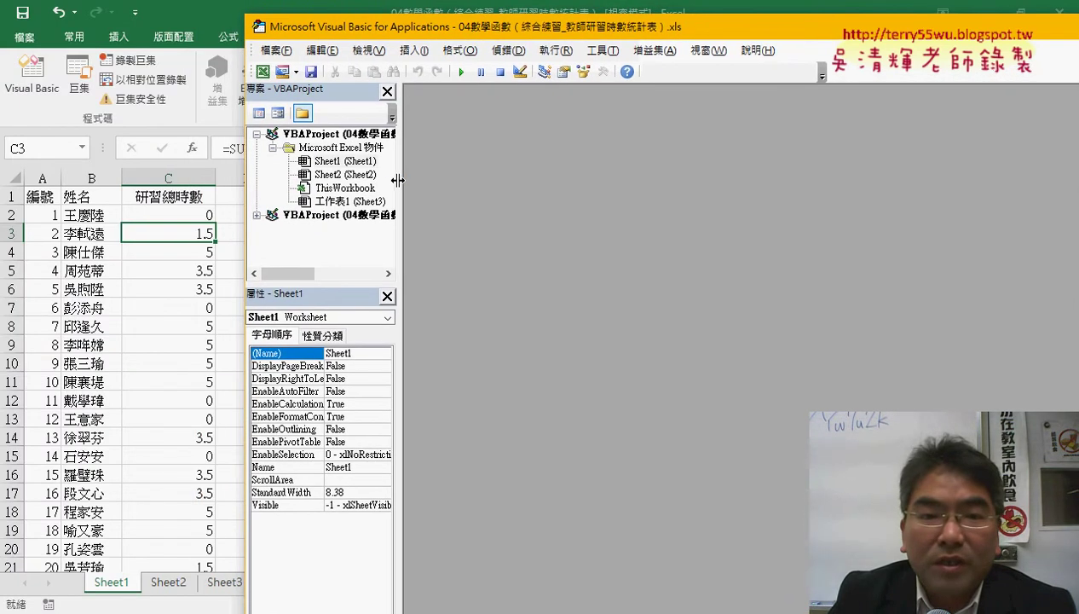
{"action": "left_click_drag", "start_coordinate": [513, 179], "coordinate": [517, 179]}
Insert a new Module1 into the workbook's VBA project and enlarge its code window.
{"action": "left_click", "coordinate": [465, 135]}
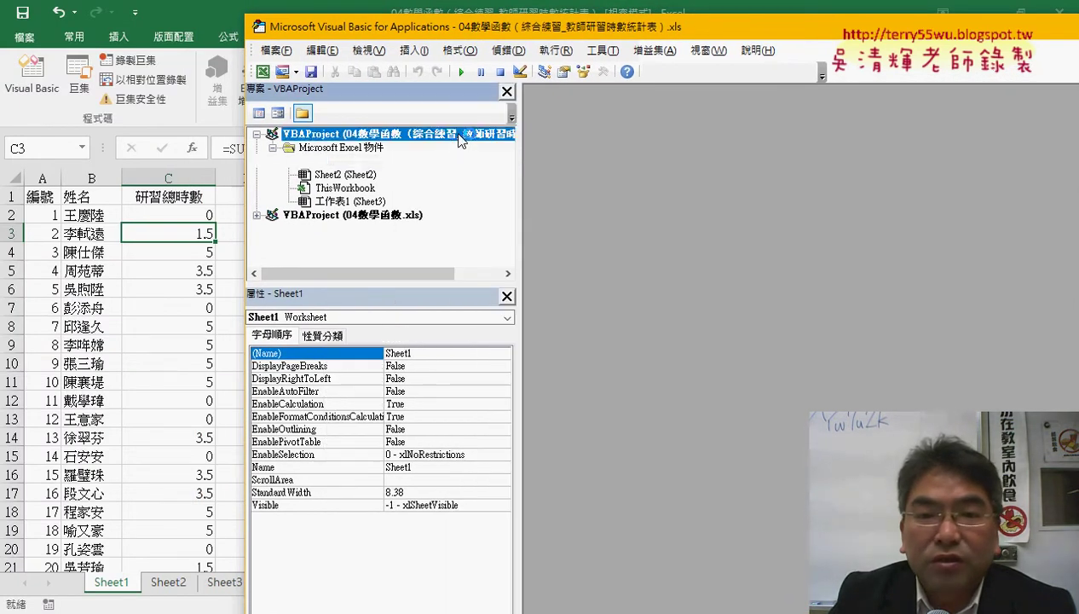
{"action": "right_click", "coordinate": [342, 161]}
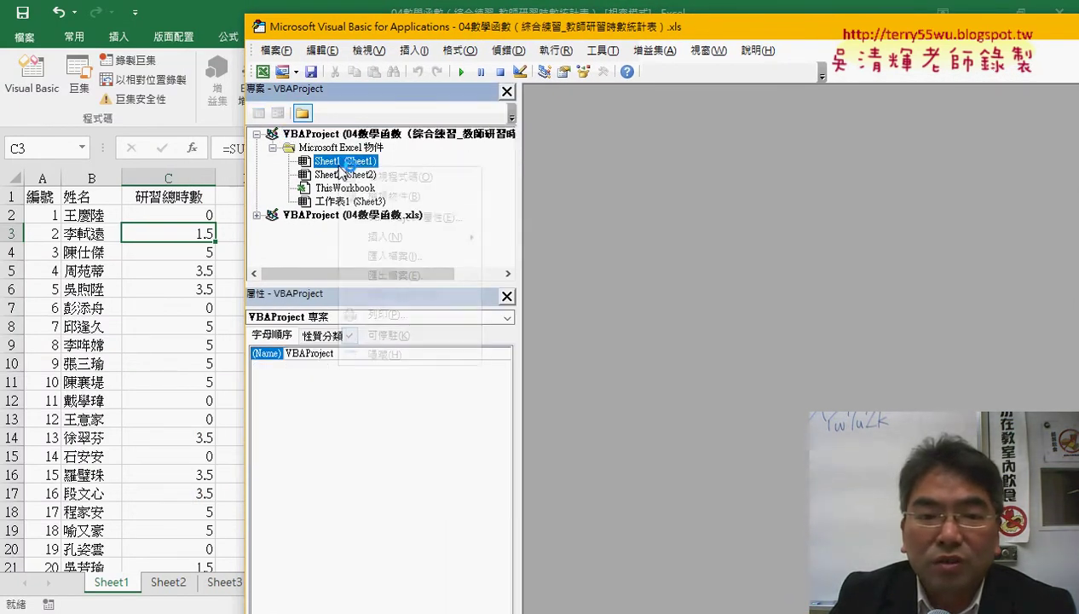
{"action": "mouse_move", "coordinate": [460, 236]}
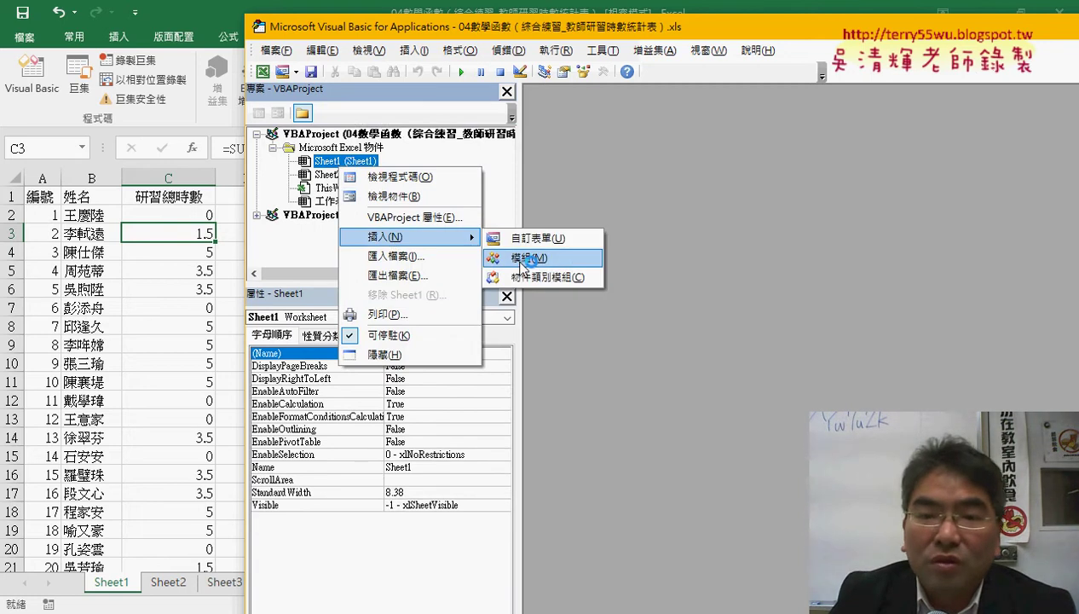
{"action": "left_click", "coordinate": [514, 257]}
{"action": "double_click", "coordinate": [597, 122]}
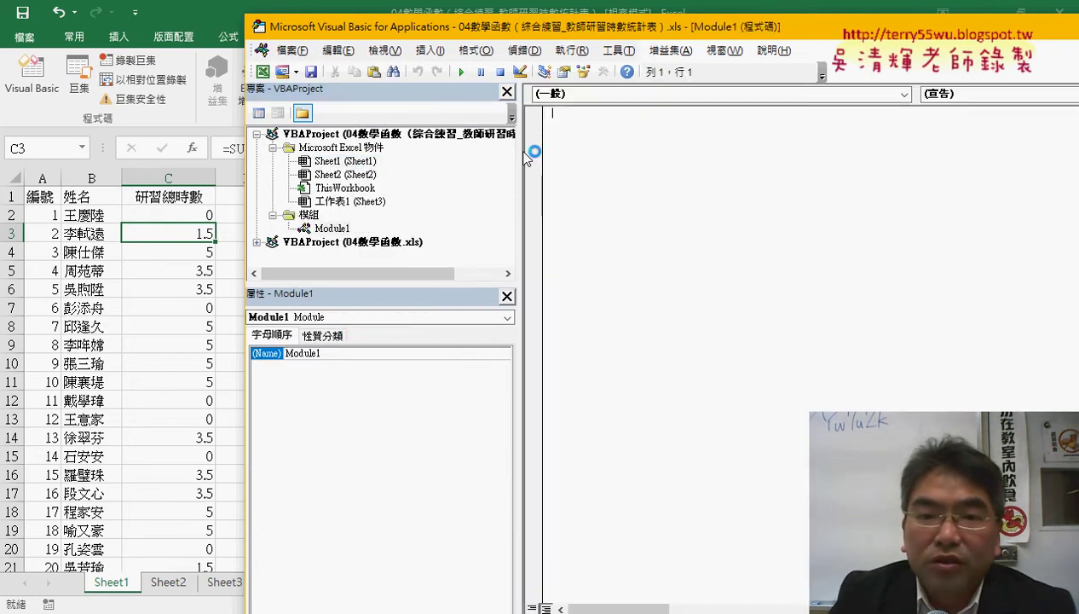
{"action": "left_click_drag", "start_coordinate": [519, 155], "coordinate": [389, 156]}
Start a new procedure from Insert > Procedure, then bring up the Google Docs code notes.
{"action": "left_click", "coordinate": [430, 49]}
{"action": "left_click", "coordinate": [442, 70]}
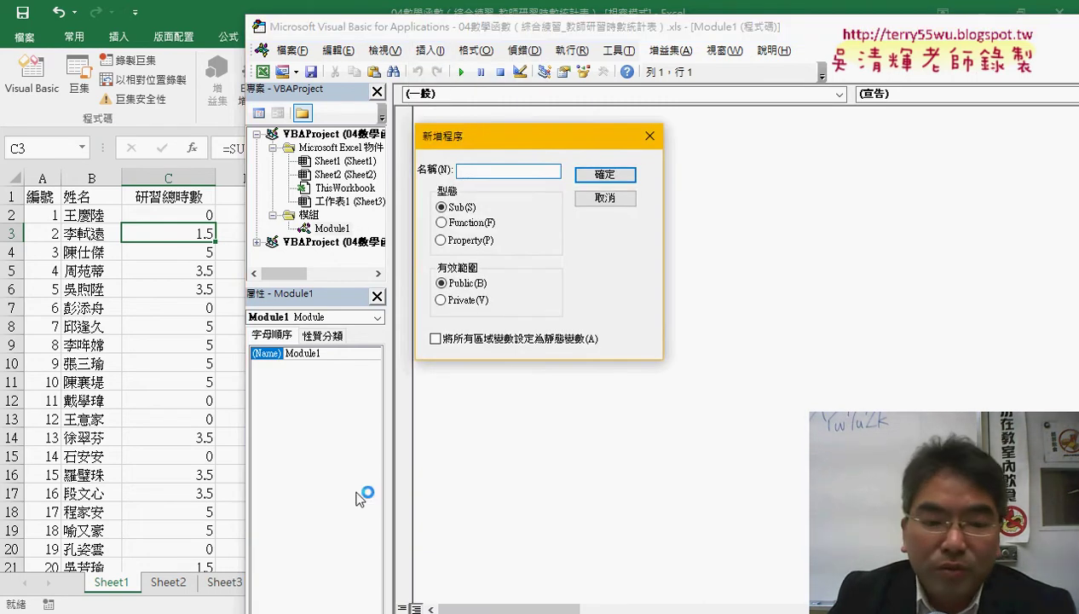
{"action": "left_click", "coordinate": [305, 503]}
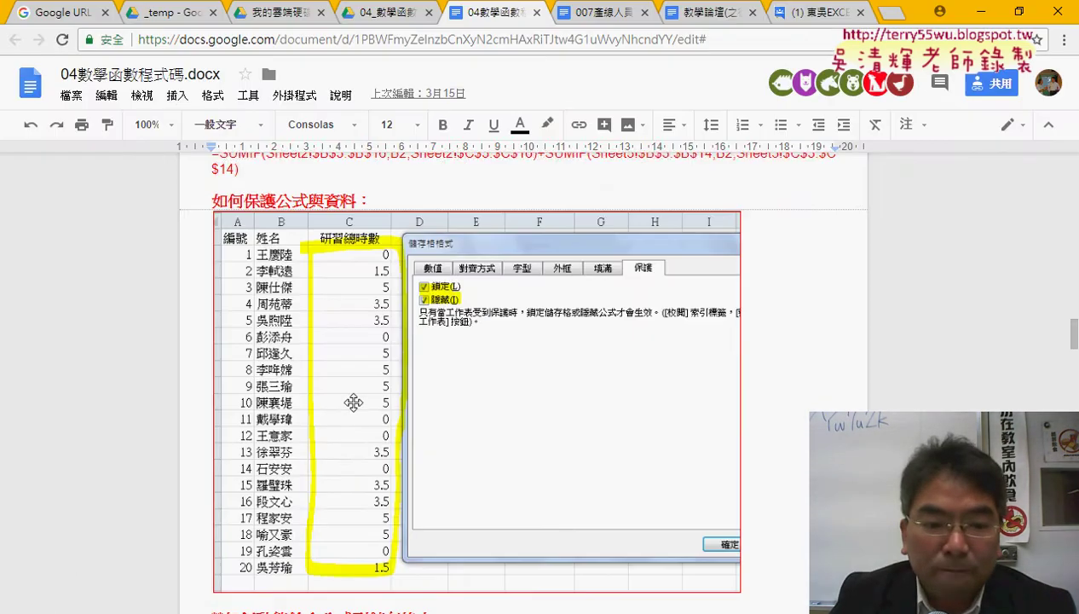
Scroll to the Public Sub code in the notes and select the name 研習總時數.
{"action": "scroll", "coordinate": [352, 394], "scroll_direction": "down", "scroll_amount": 4}
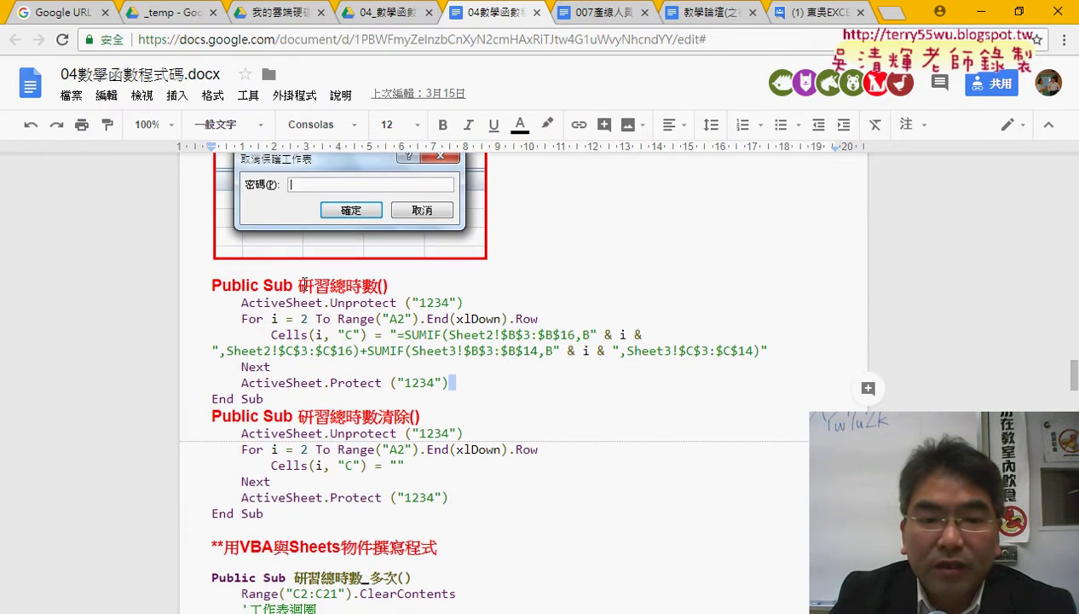
{"action": "left_click_drag", "start_coordinate": [298, 284], "coordinate": [376, 285]}
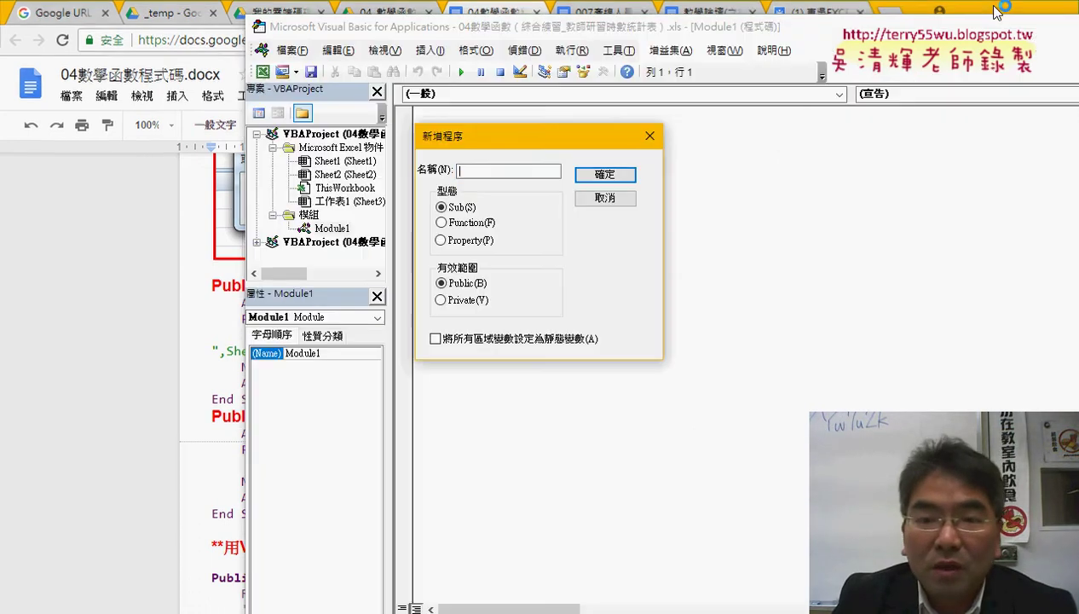
Create a public procedure named 研習總時數 by pasting the copied name.
{"action": "right_click", "coordinate": [505, 170]}
{"action": "left_click", "coordinate": [541, 235]}
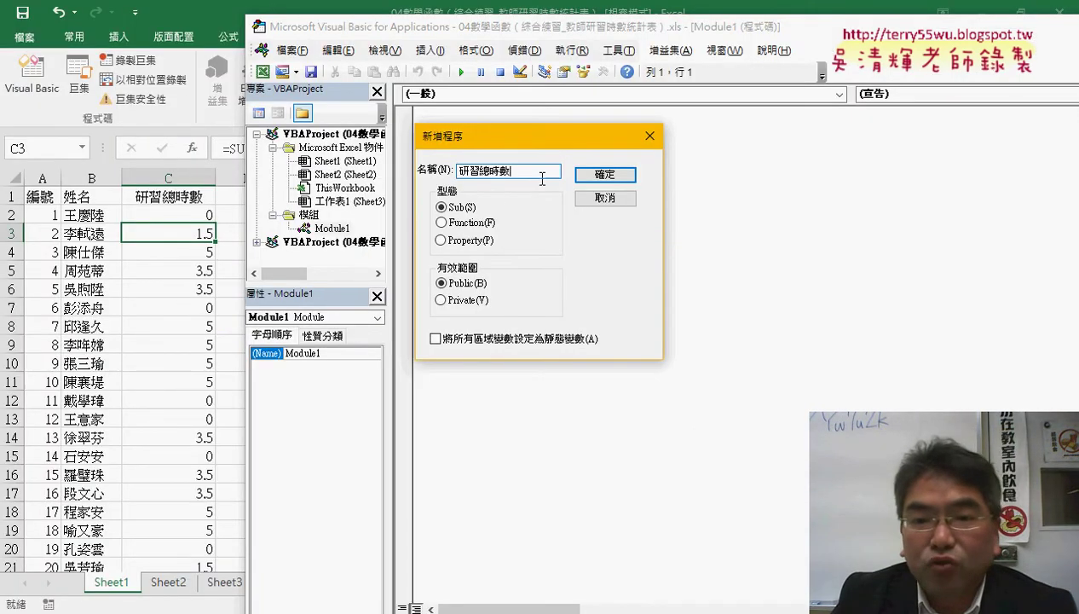
{"action": "left_click", "coordinate": [617, 174]}
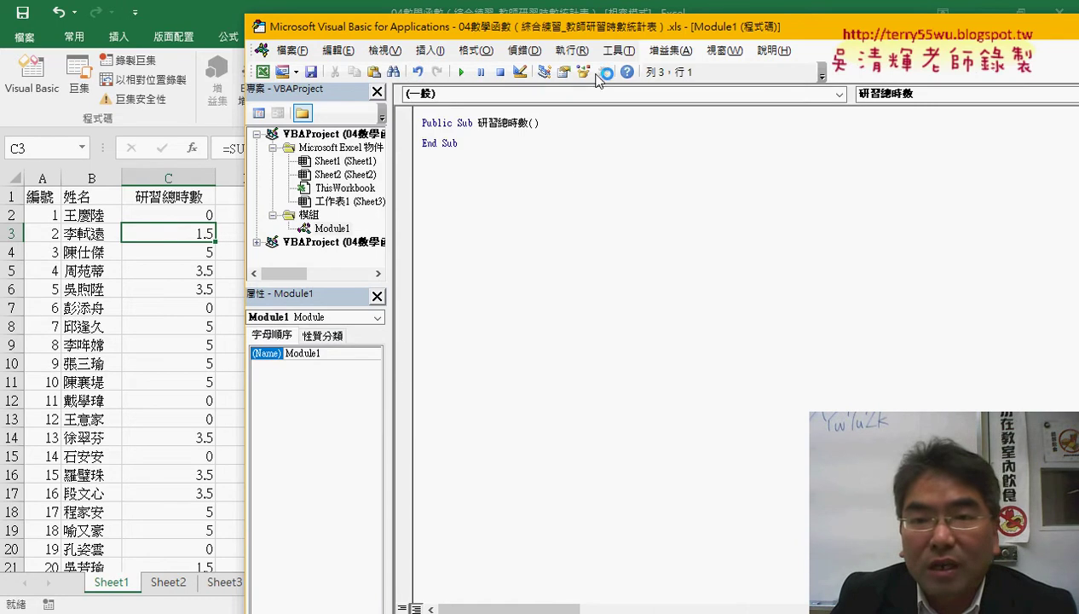
Set the code editor font size to 12 under Tools > Options > Editor Format.
{"action": "left_click", "coordinate": [618, 50]}
{"action": "left_click", "coordinate": [654, 132]}
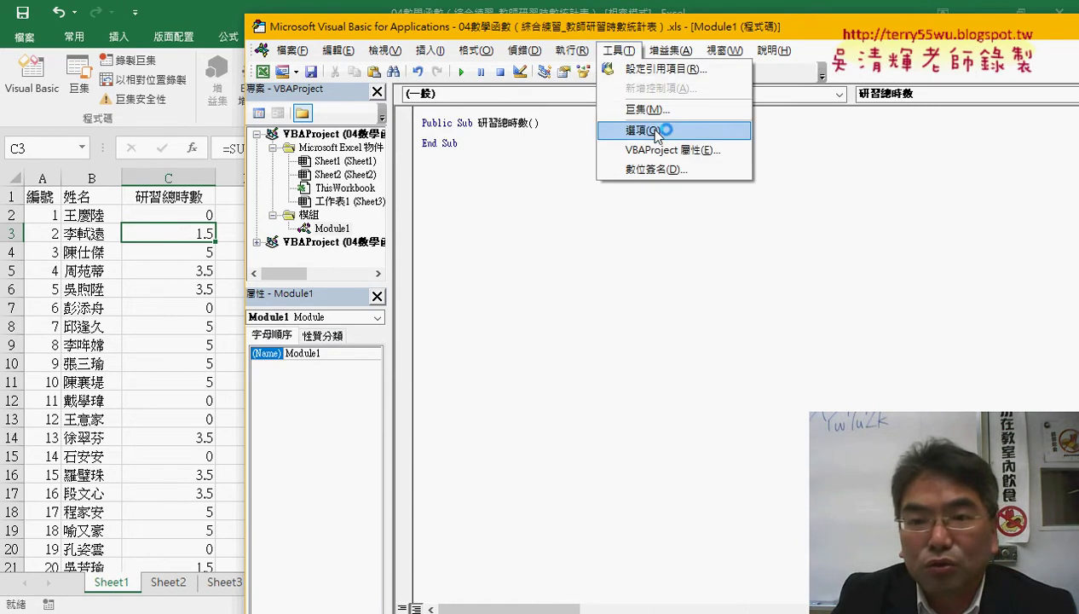
{"action": "left_click", "coordinate": [446, 154]}
{"action": "left_click", "coordinate": [628, 231]}
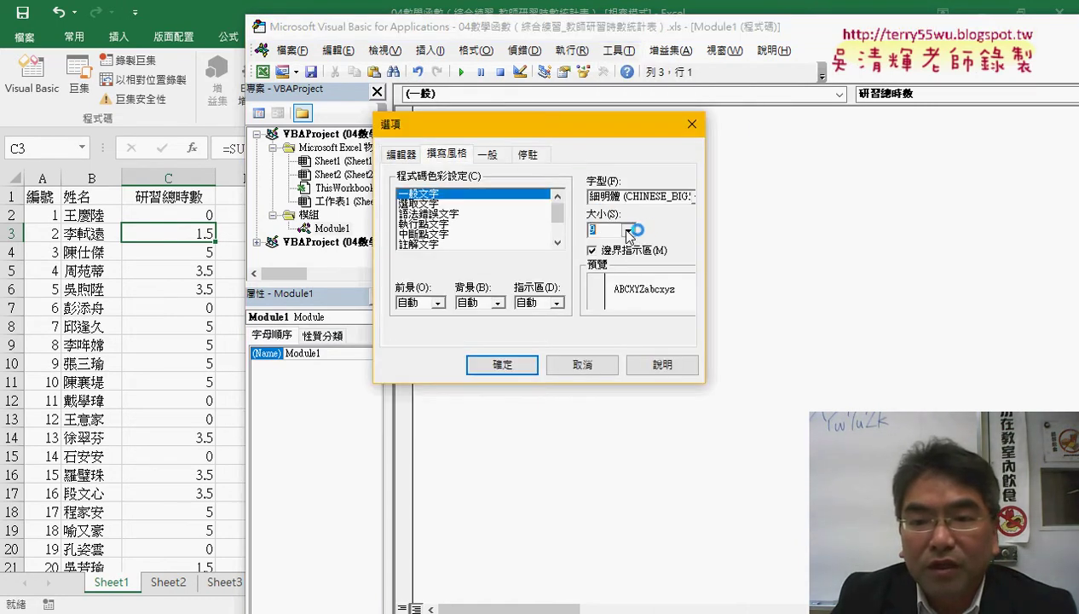
{"action": "left_click", "coordinate": [607, 275]}
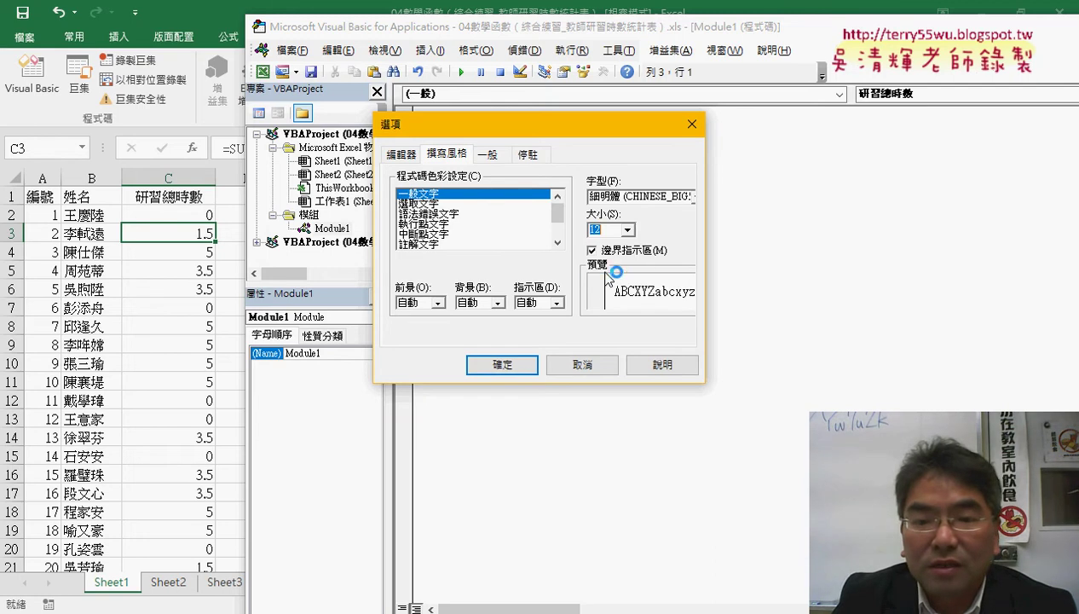
{"action": "left_click", "coordinate": [502, 364]}
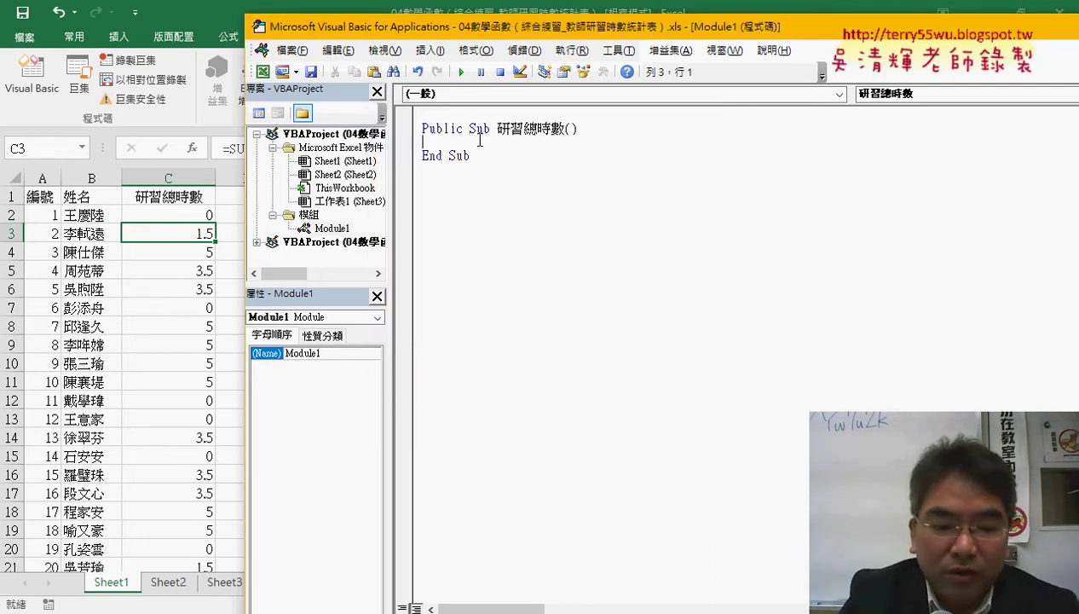
Write the loop For i = 2 To Range("A2").End(xlDown).Row, closed by Next.
{"action": "key", "text": "Tab"}
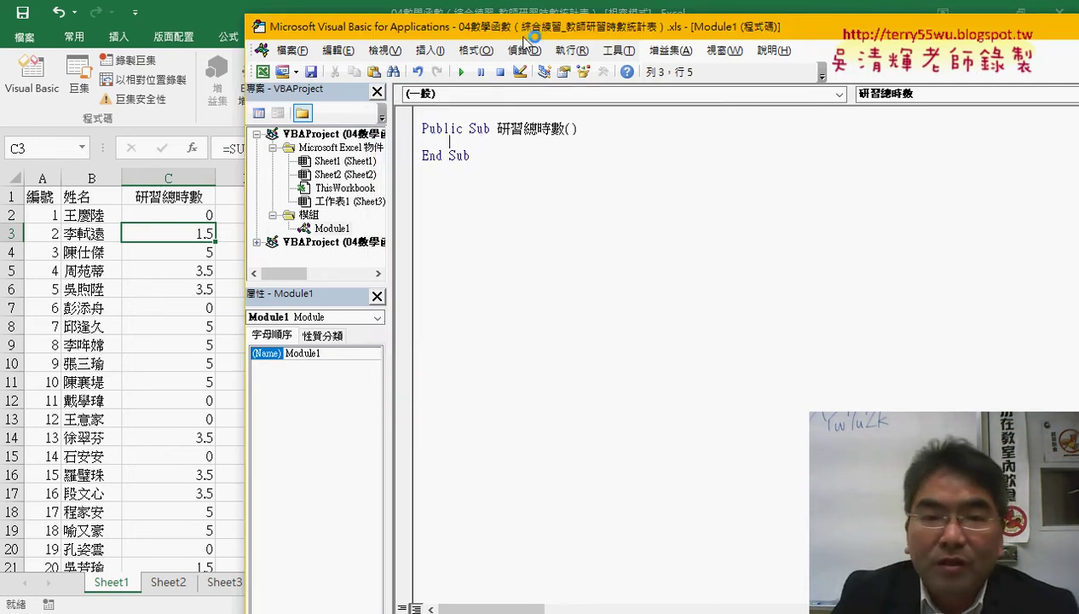
{"action": "left_click_drag", "start_coordinate": [526, 37], "coordinate": [667, 41]}
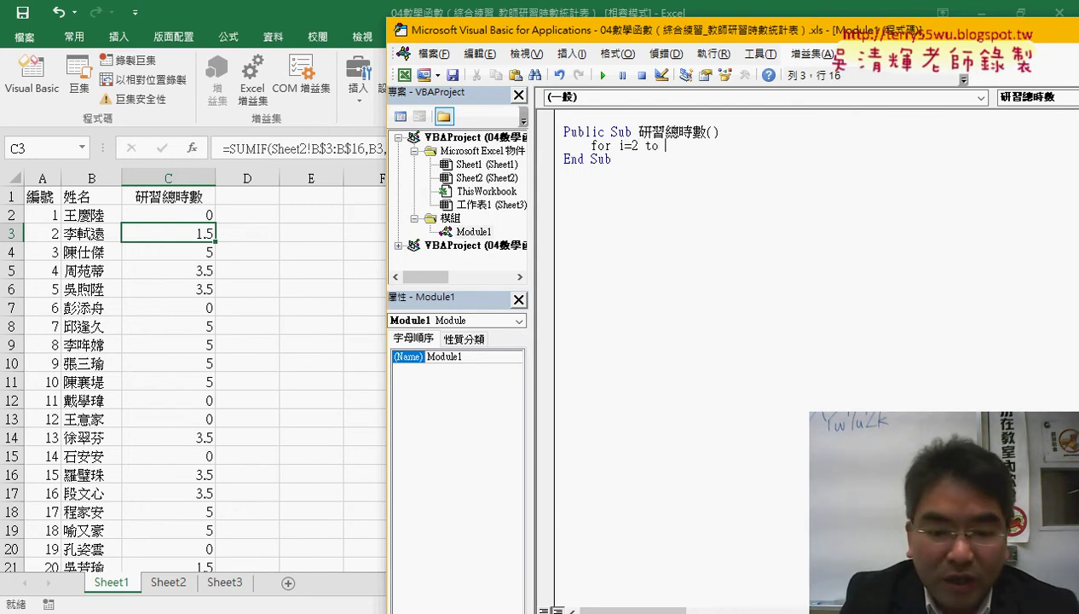
{"action": "type", "text": "a"}
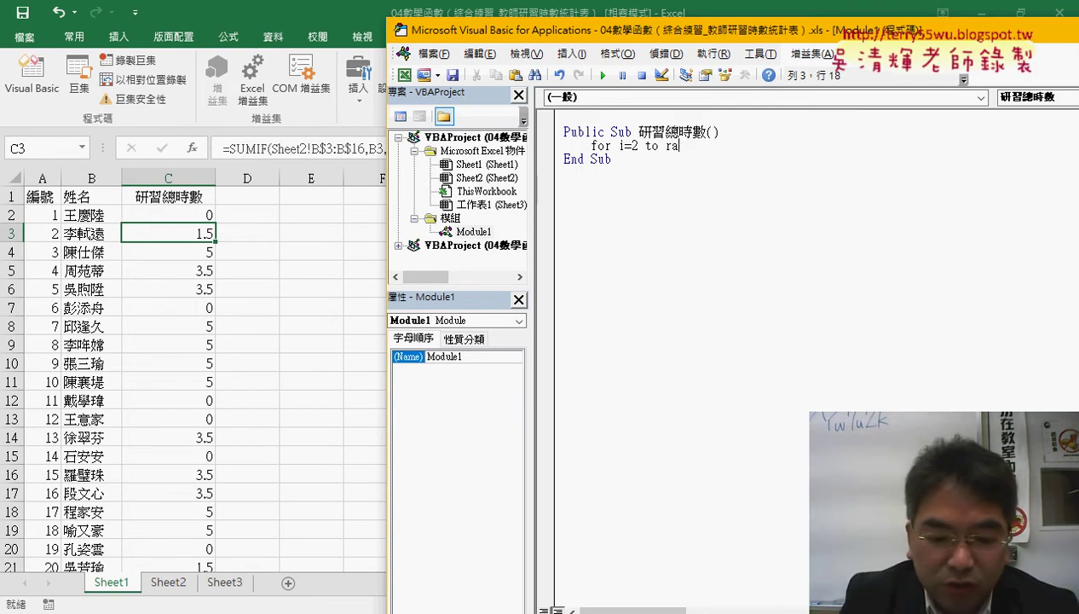
{"action": "type", "text": "(\"A"}
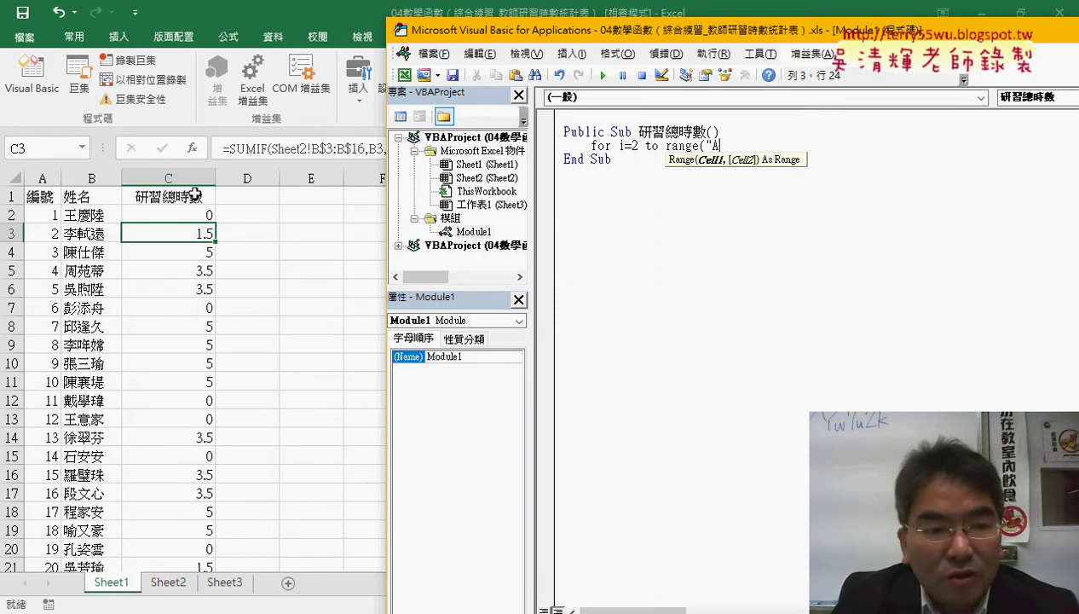
{"action": "type", "text": "2"}
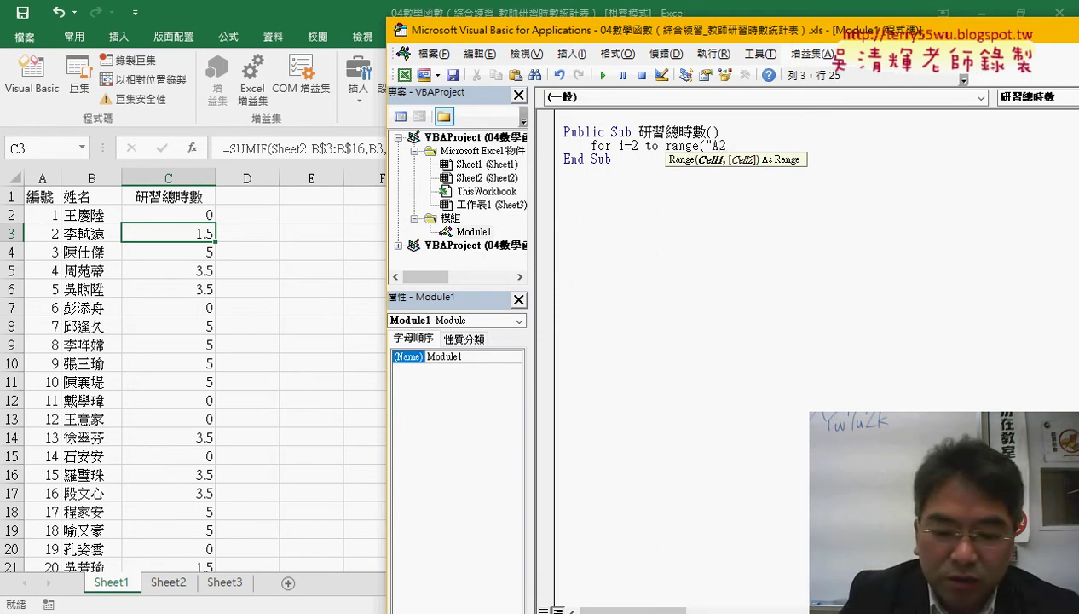
{"action": "type", "text": ")."}
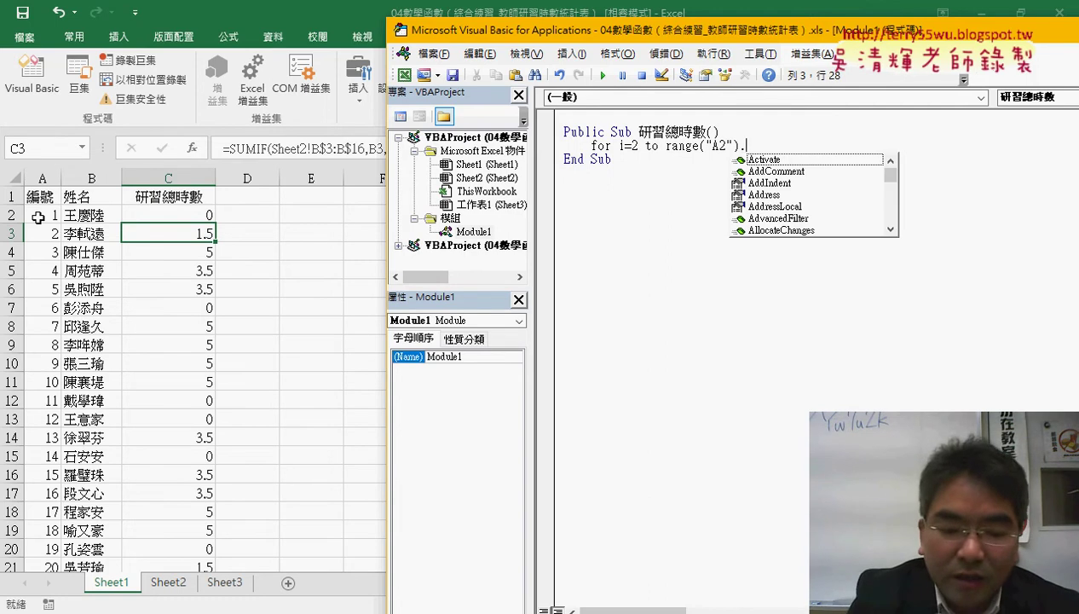
{"action": "type", "text": "End "}
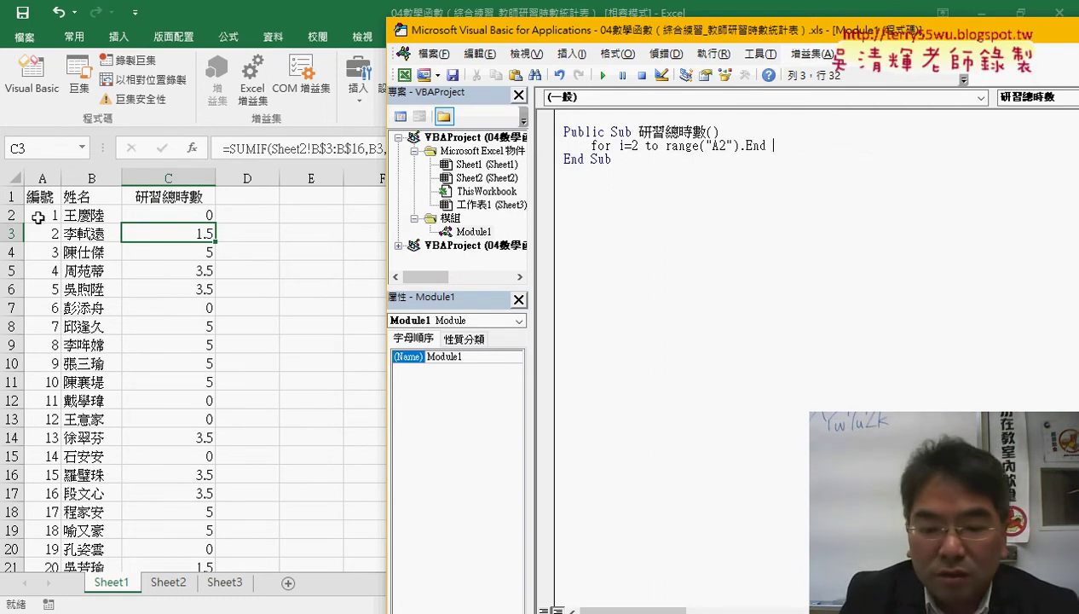
{"action": "type", "text": "("}
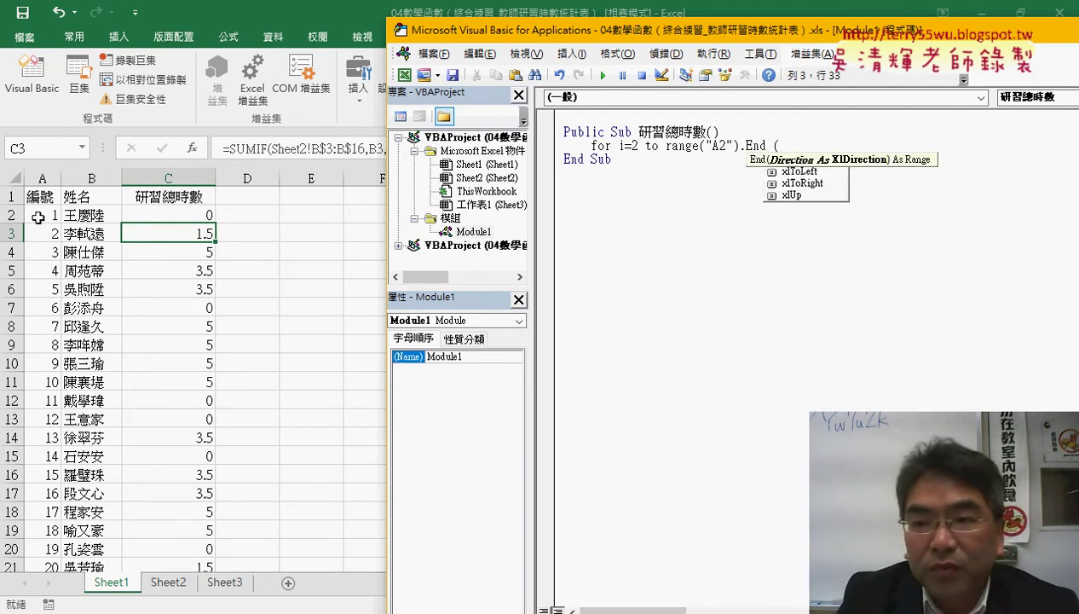
{"action": "type", "text": "xlDown "}
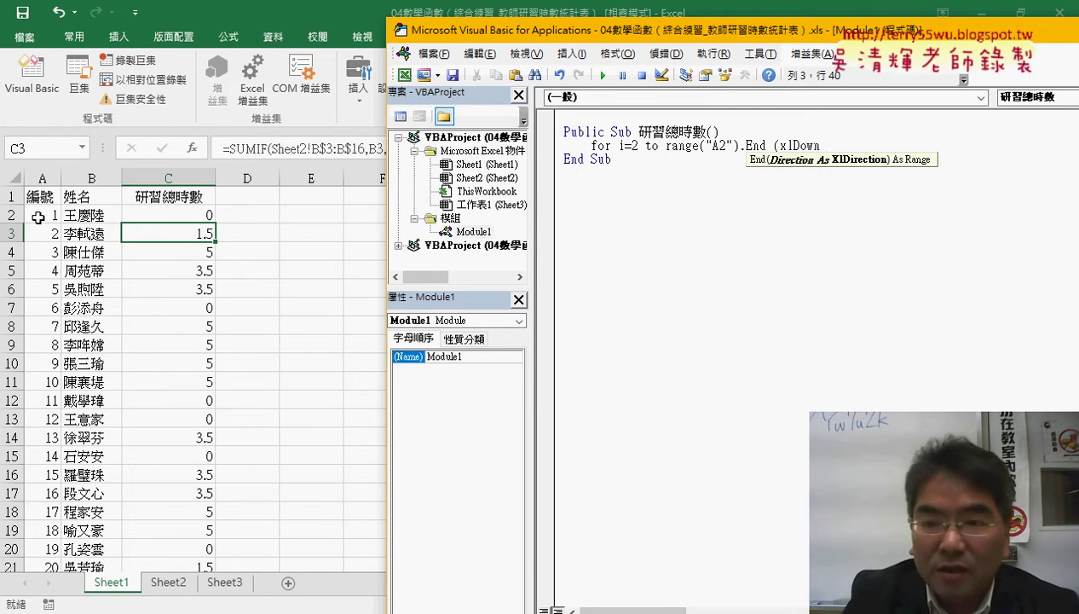
{"action": "type", "text": ").row"}
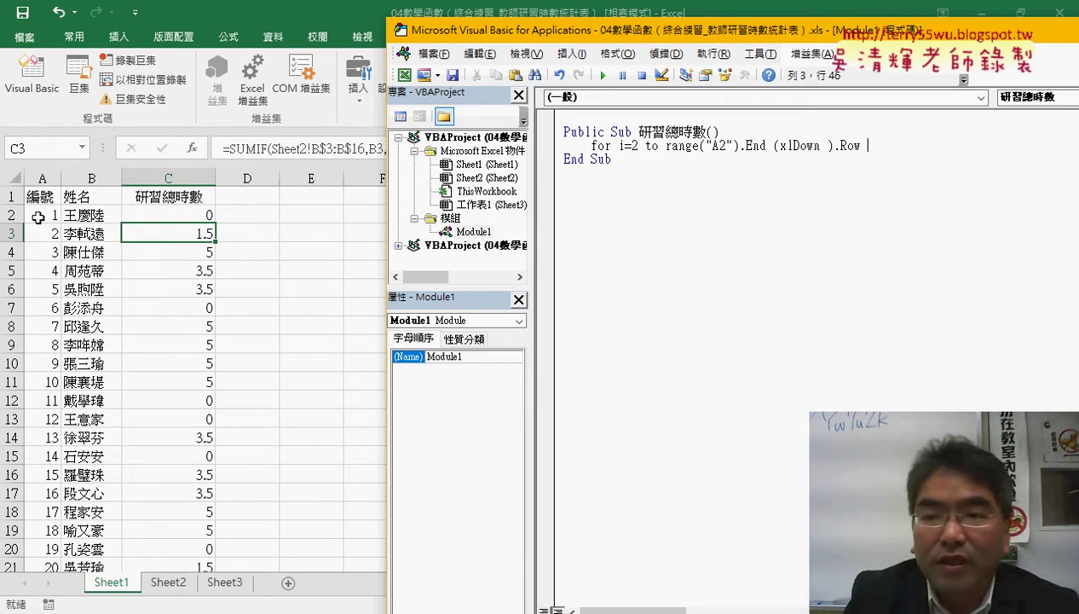
{"action": "key", "text": "Return"}
{"action": "key", "text": "Return"}
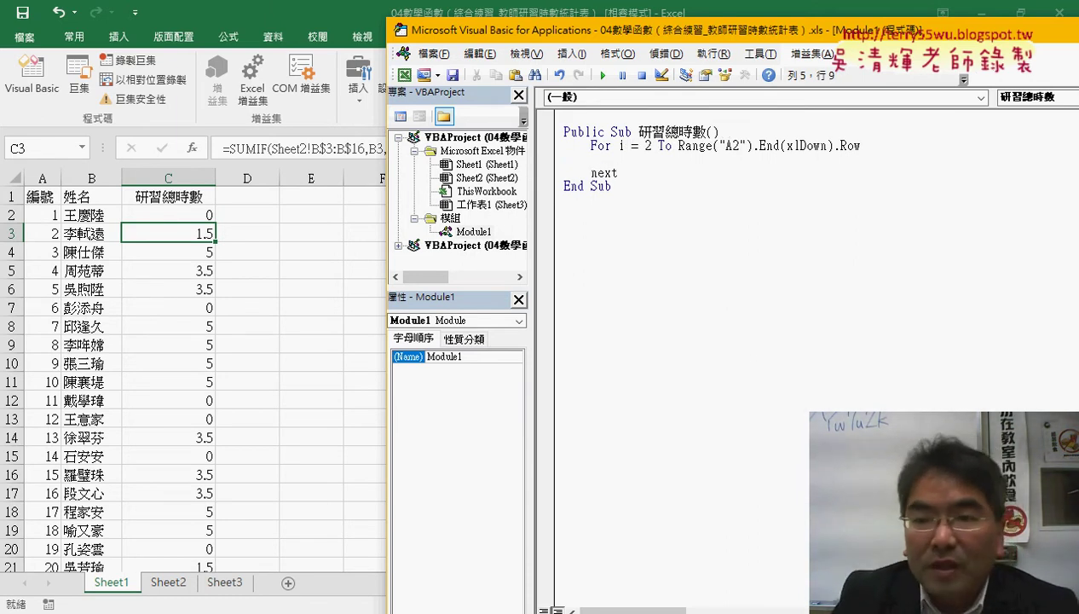
Start the indented loop body line with Cells.
{"action": "left_click_drag", "start_coordinate": [678, 147], "coordinate": [861, 146]}
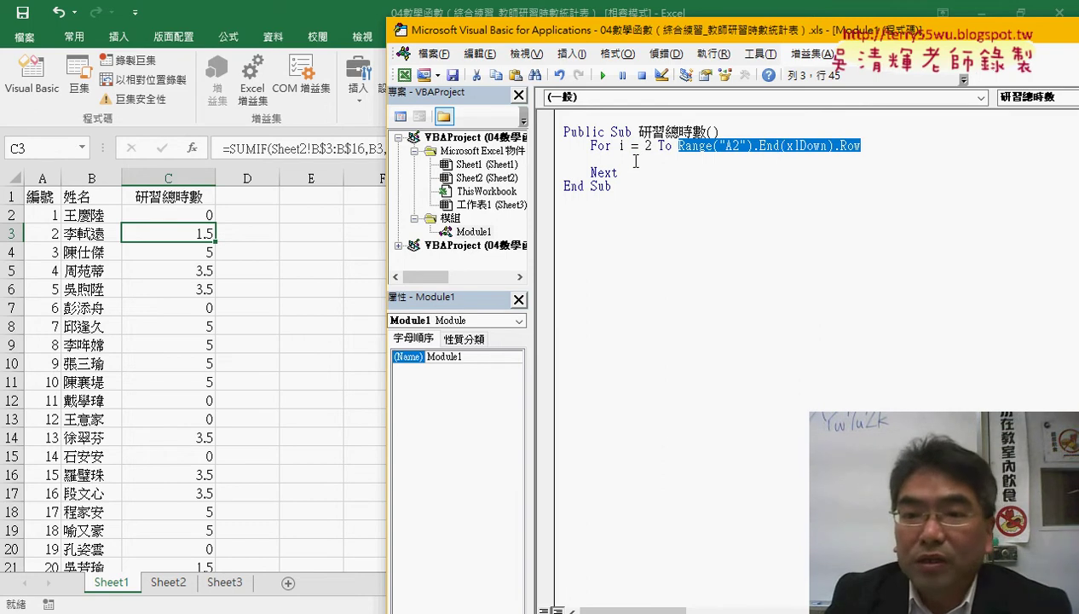
{"action": "left_click", "coordinate": [680, 159]}
{"action": "key", "text": "Tab"}
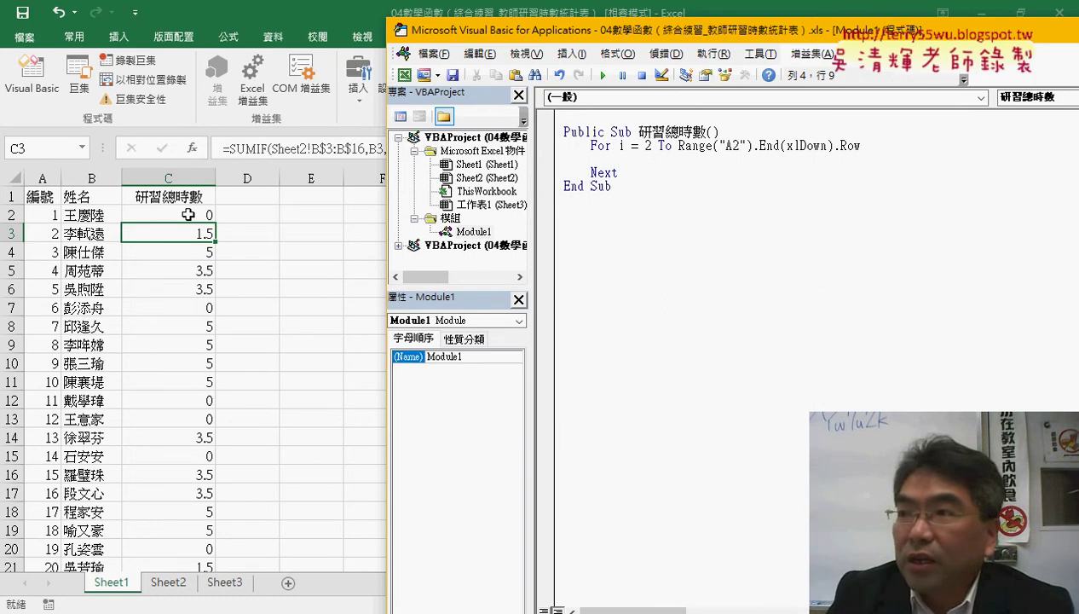
{"action": "type", "text": "cells"}
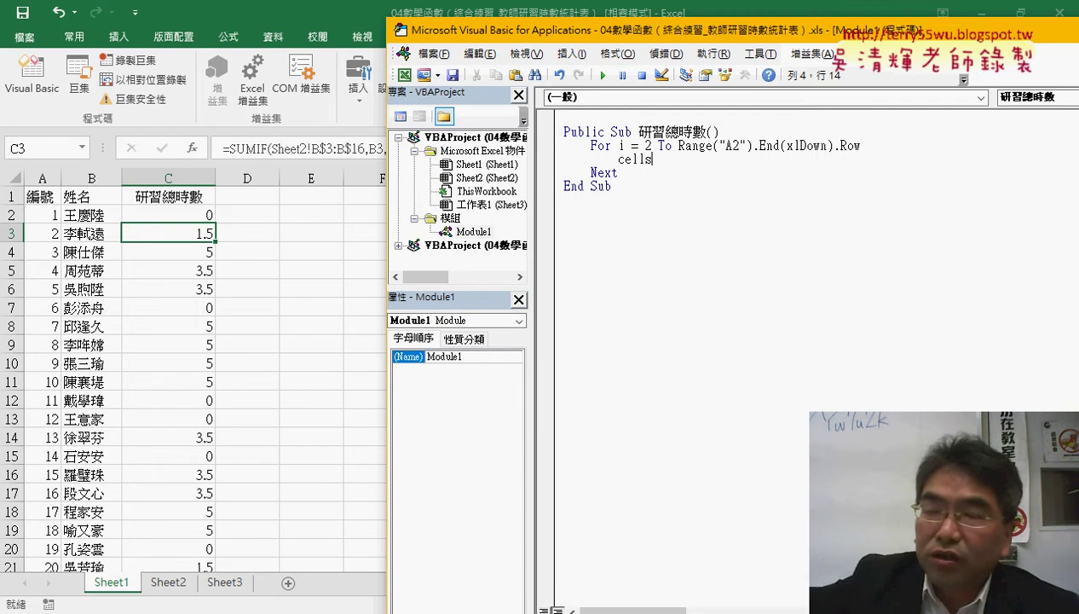
Complete the loop body as Cells(i, "C") = "" and select the stray quote to fix it.
{"action": "type", "text": "("}
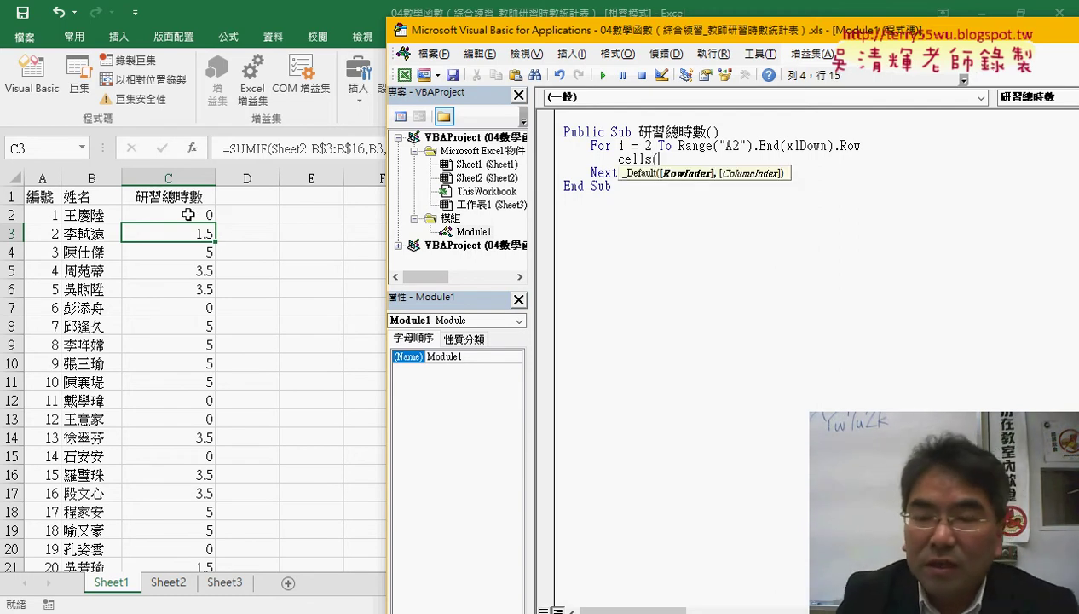
{"action": "type", "text": "i"}
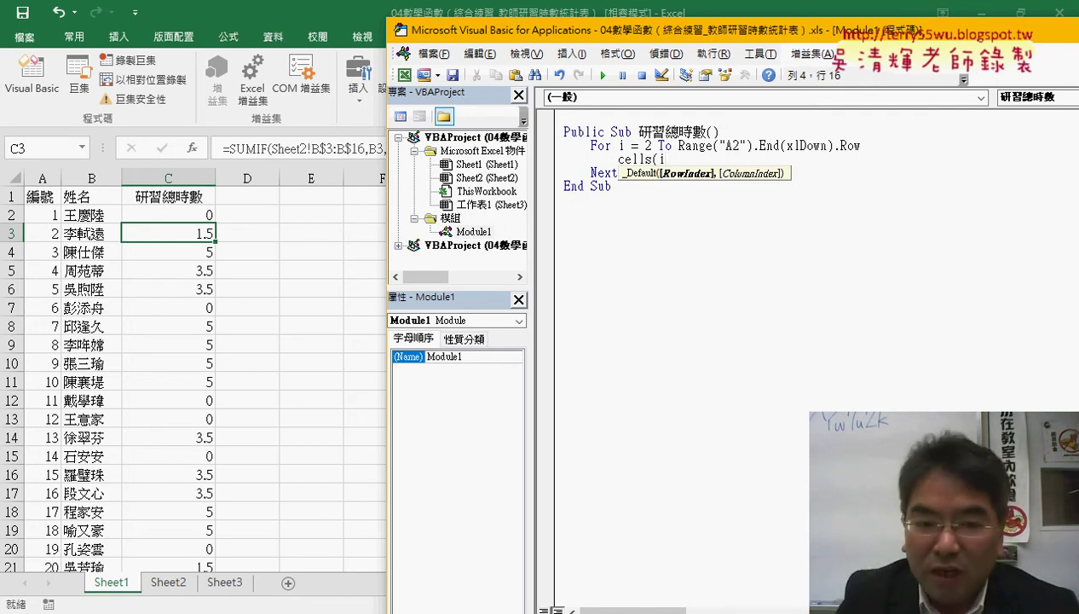
{"action": "type", "text": ","}
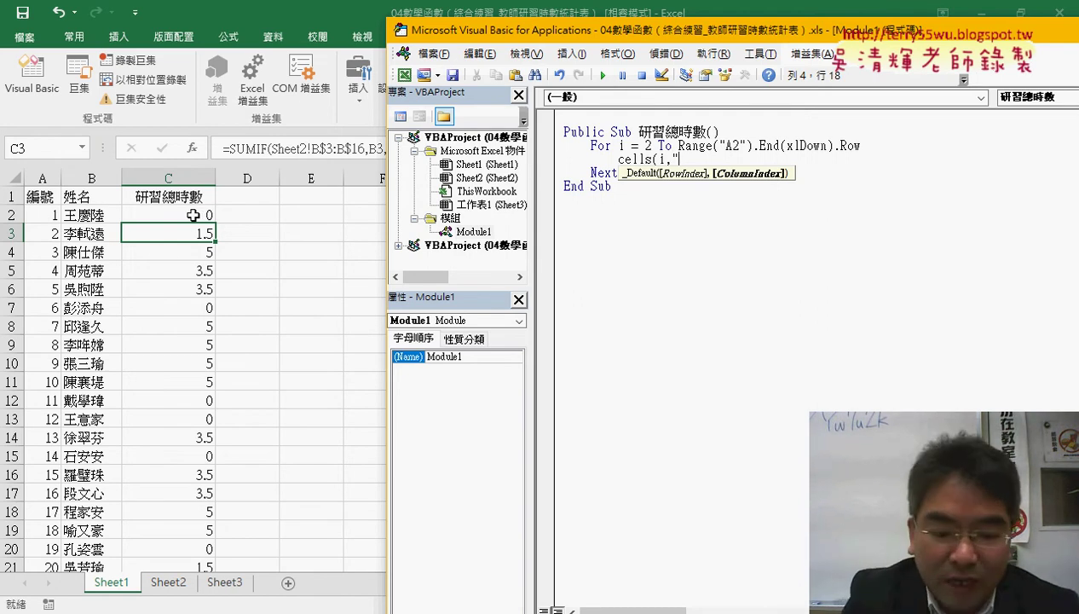
{"action": "type", "text": "\"C\")=\"\""}
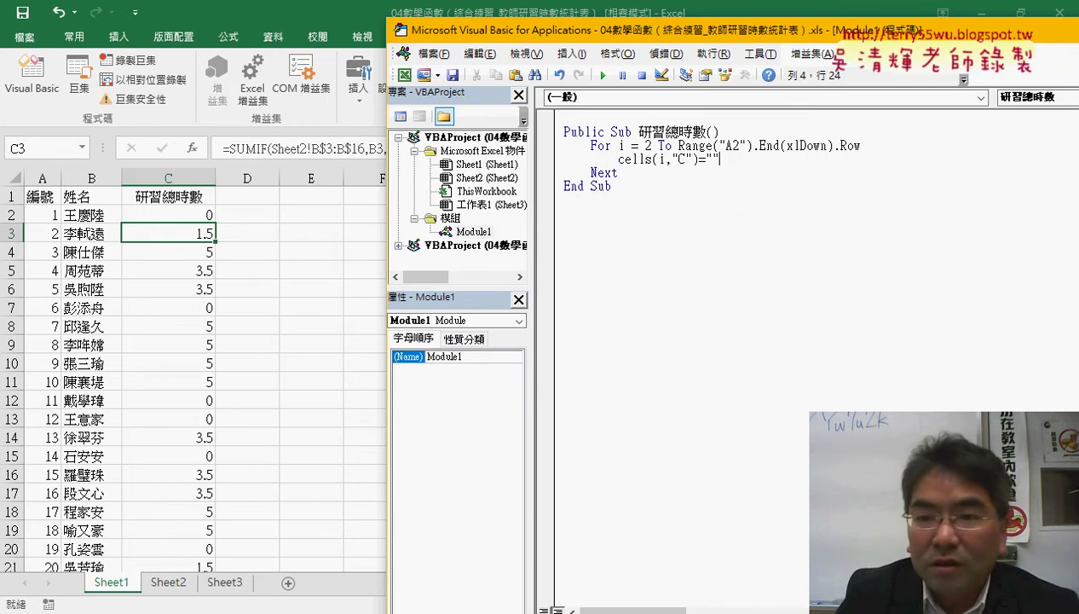
{"action": "key", "text": "BackSpace"}
{"action": "left_click", "coordinate": [788, 315]}
{"action": "left_click", "coordinate": [735, 159]}
{"action": "double_click", "coordinate": [732, 160]}
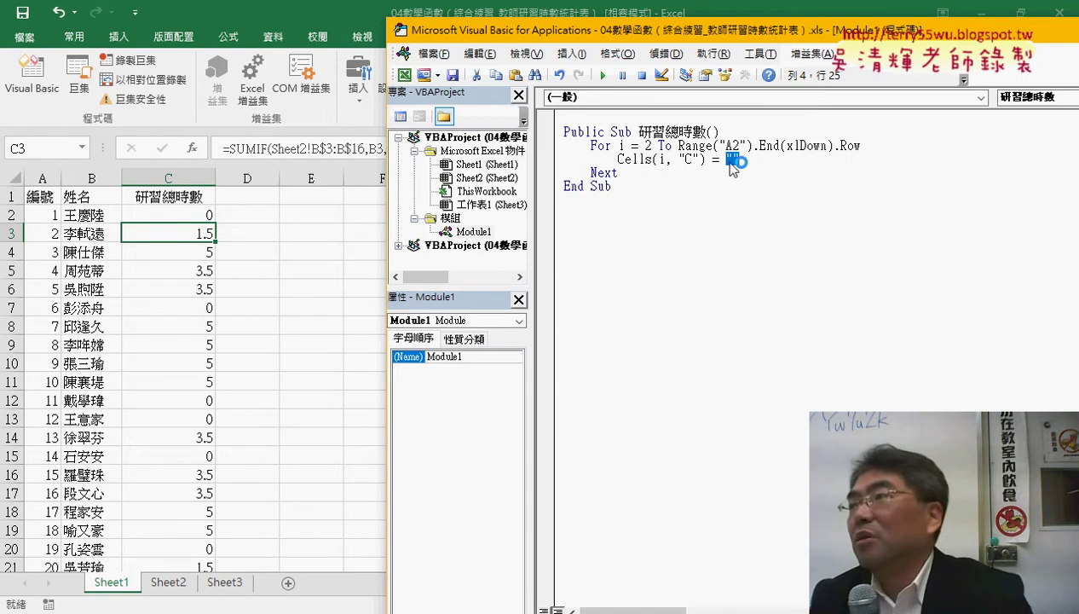
Finish the empty-string line, then Ctrl-drag a copy of the whole macro below End Sub.
{"action": "type", "text": "\"\""}
{"action": "left_click", "coordinate": [720, 206]}
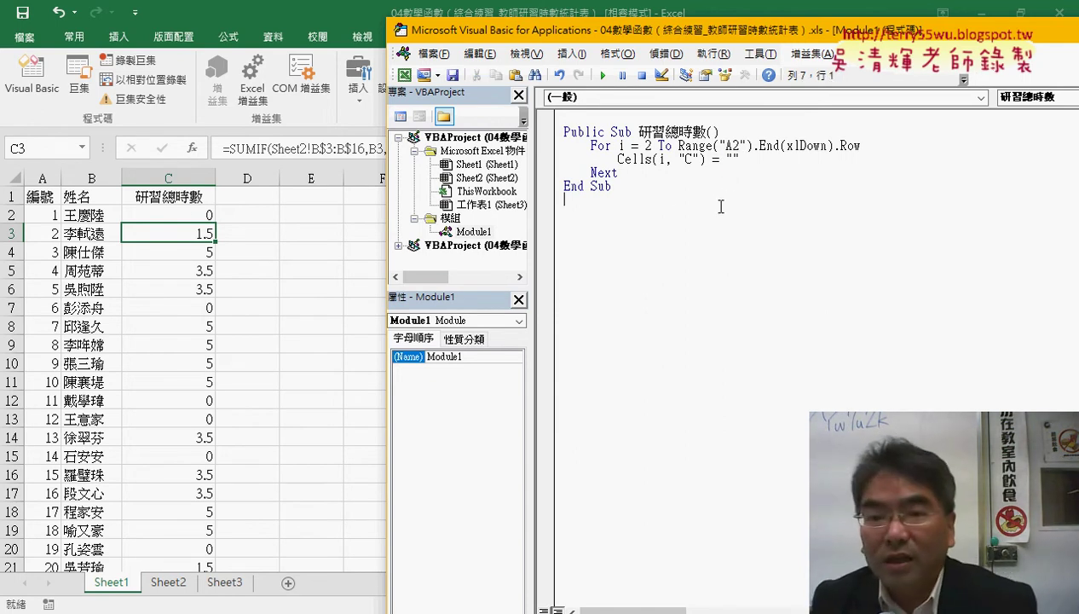
{"action": "left_click_drag", "start_coordinate": [634, 186], "coordinate": [560, 132]}
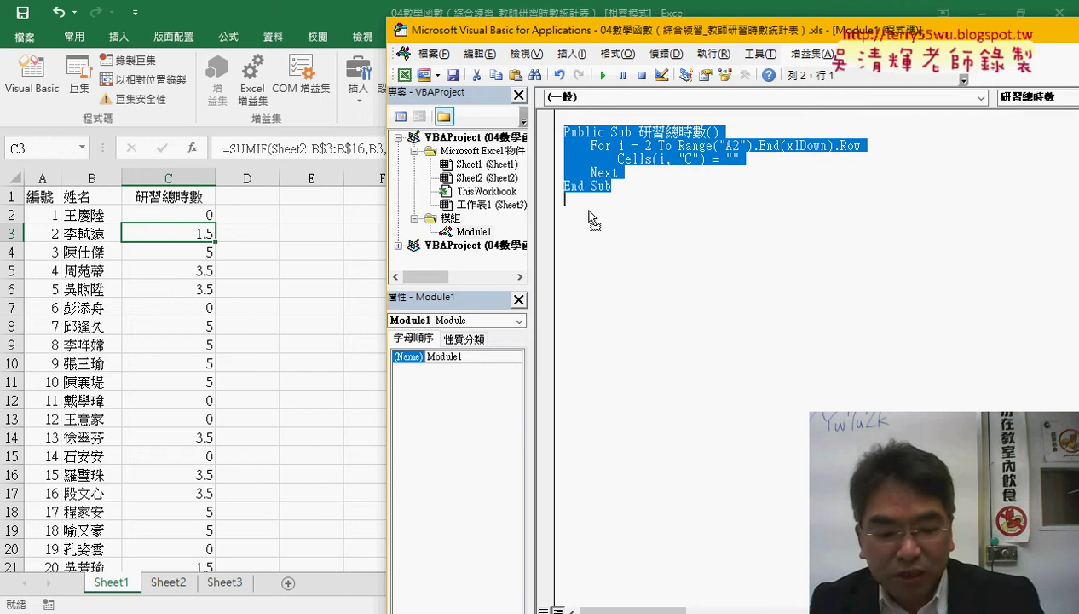
{"action": "left_click_drag", "start_coordinate": [588, 218], "coordinate": [600, 220]}
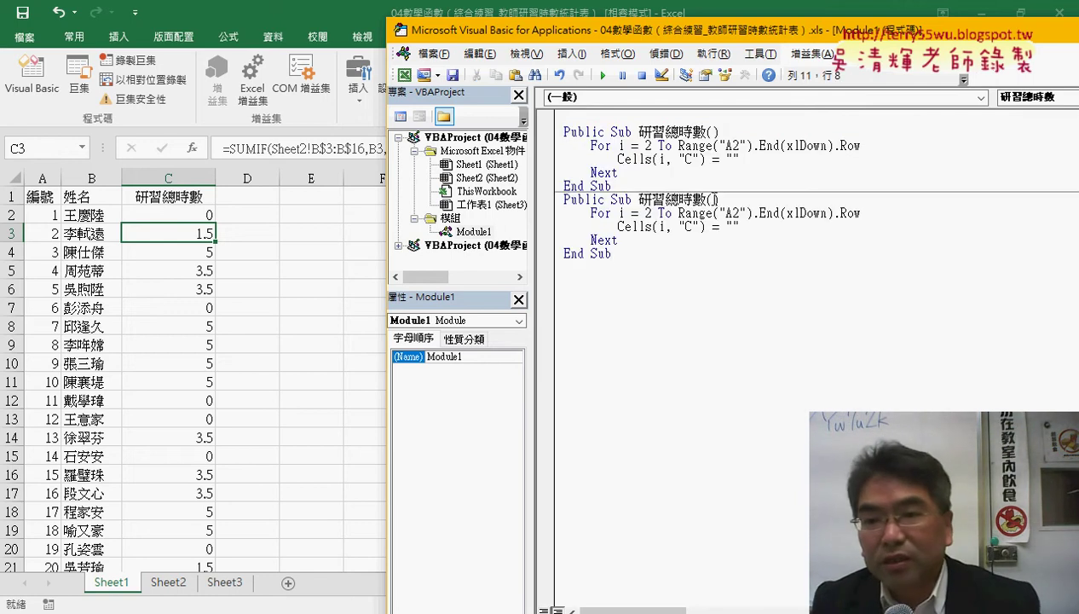
Rename the copied macro 研習總時數清除, keeping its clearing loop.
{"action": "left_click", "coordinate": [714, 199]}
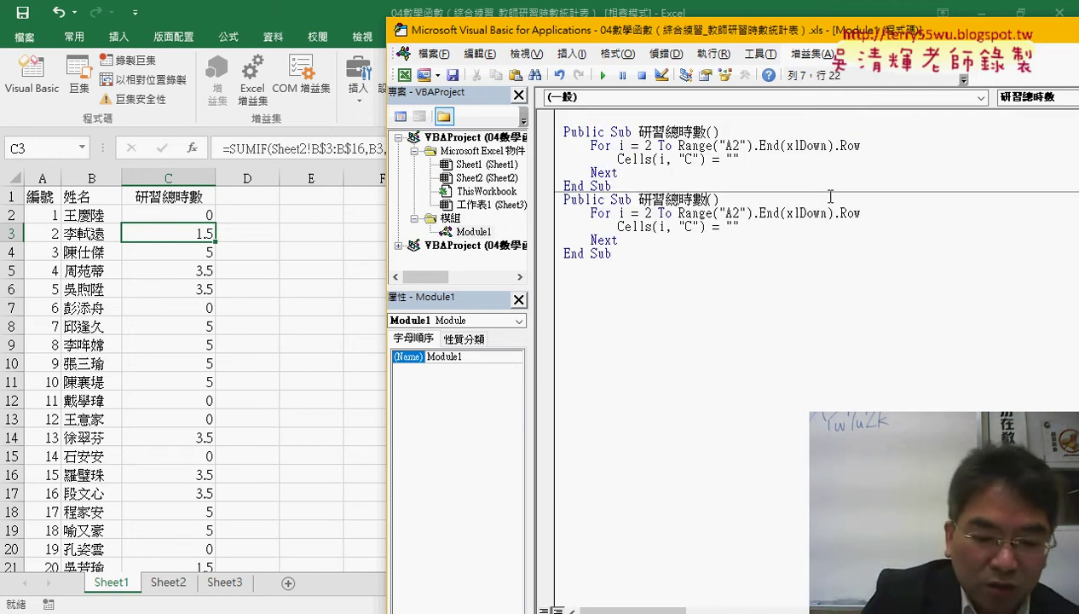
{"action": "type", "text": "清"}
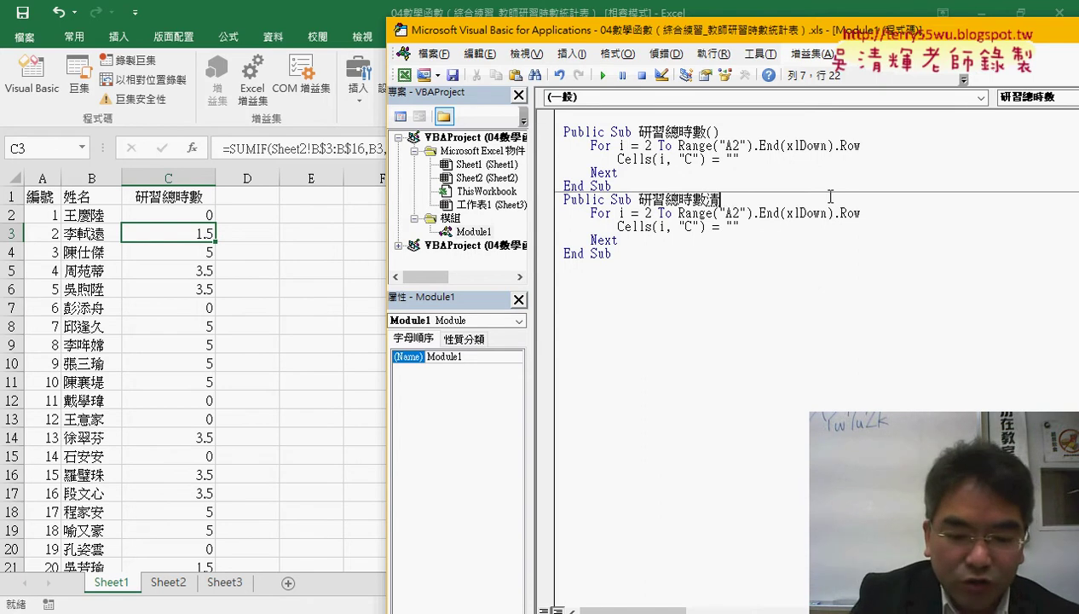
{"action": "type", "text": "除("}
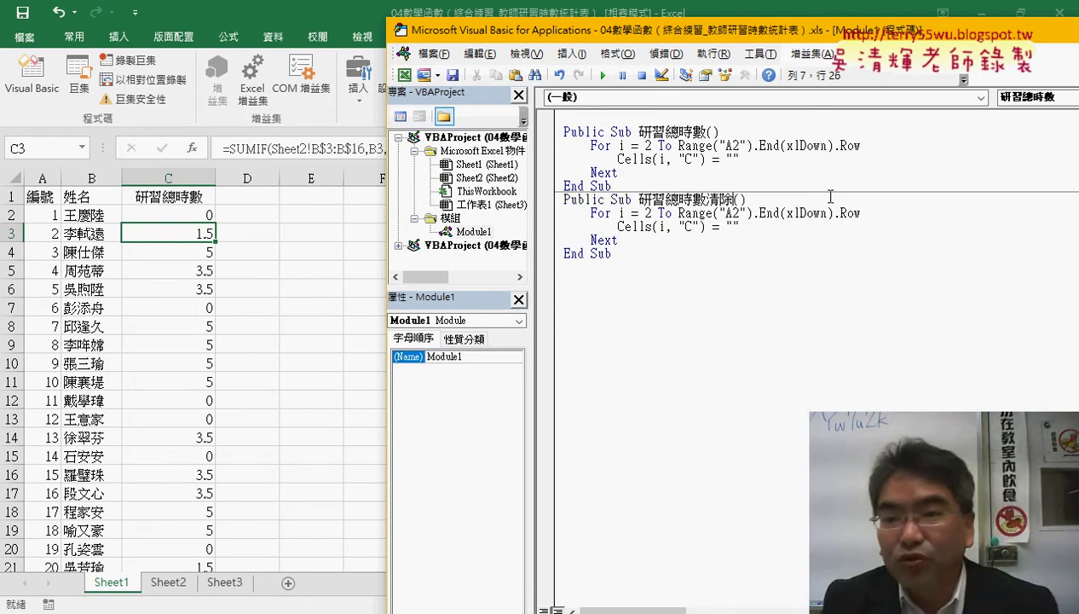
{"action": "double_click", "coordinate": [730, 227]}
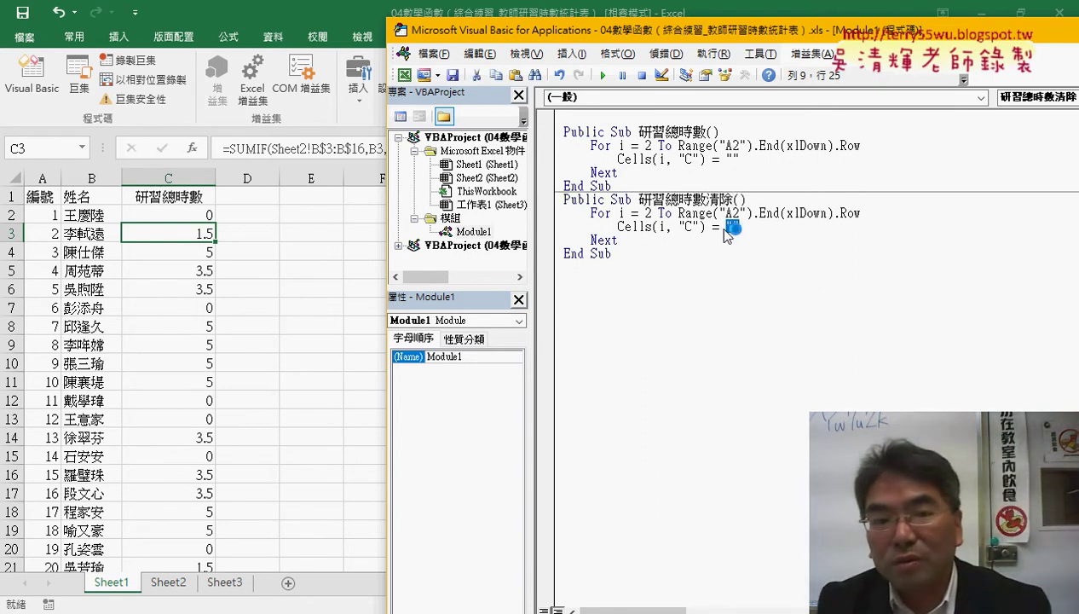
{"action": "left_click", "coordinate": [727, 226]}
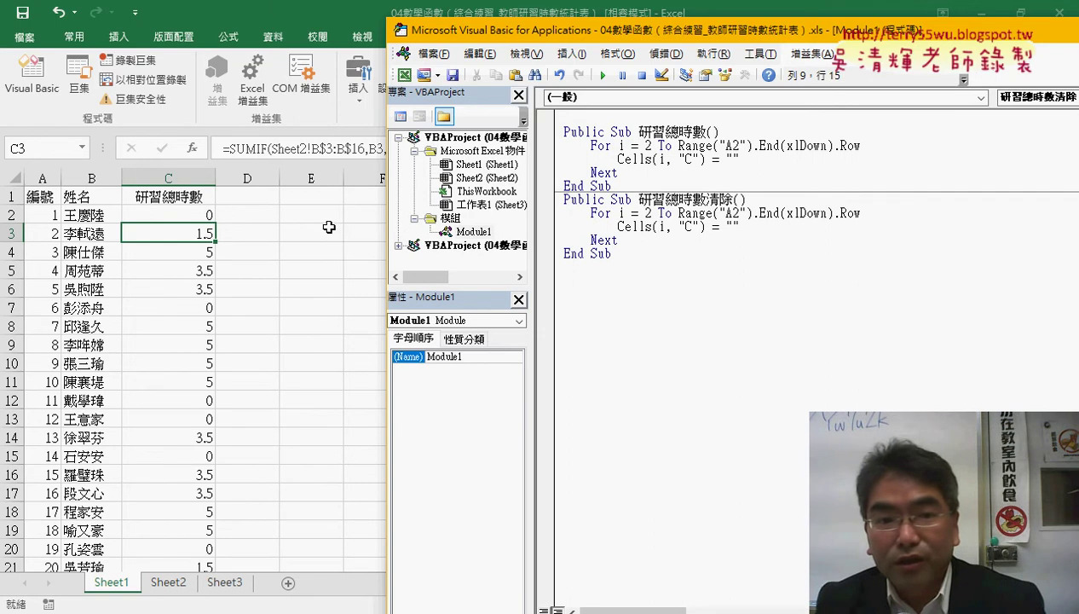
Select C2's full cross-sheet SUMIF formula in the formula bar, then return to the VBA editor.
{"action": "left_click", "coordinate": [193, 213]}
{"action": "left_click_drag", "start_coordinate": [222, 149], "coordinate": [825, 149]}
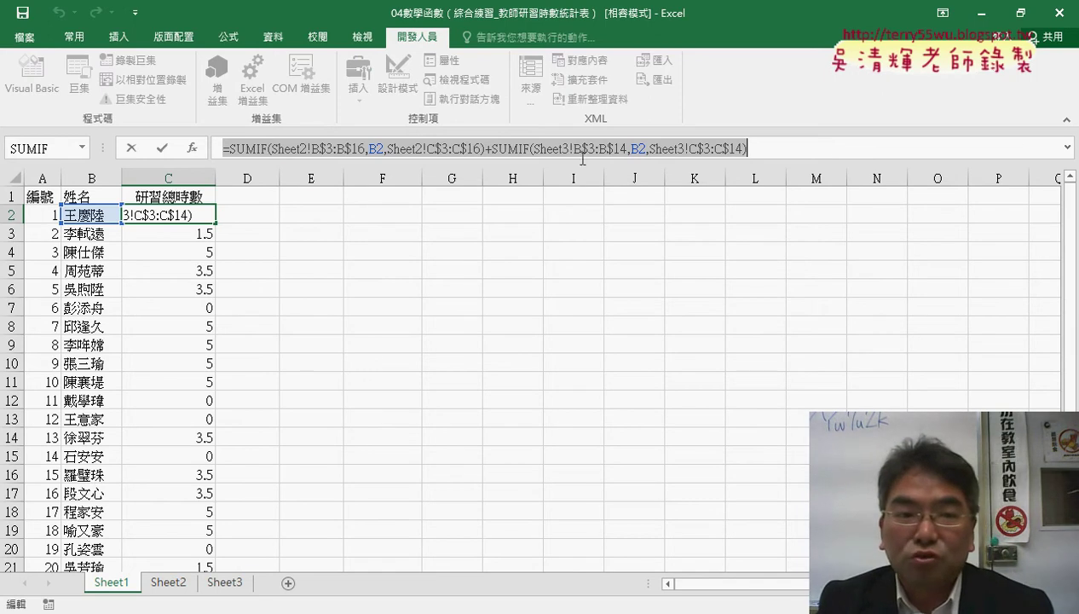
{"action": "left_click", "coordinate": [129, 150]}
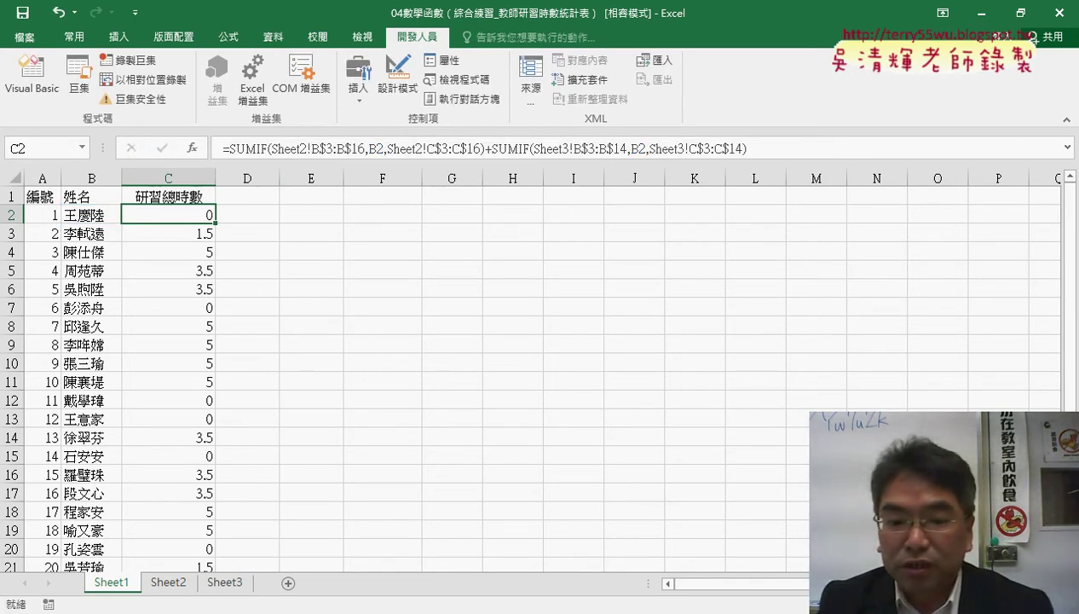
{"action": "left_click", "coordinate": [478, 558]}
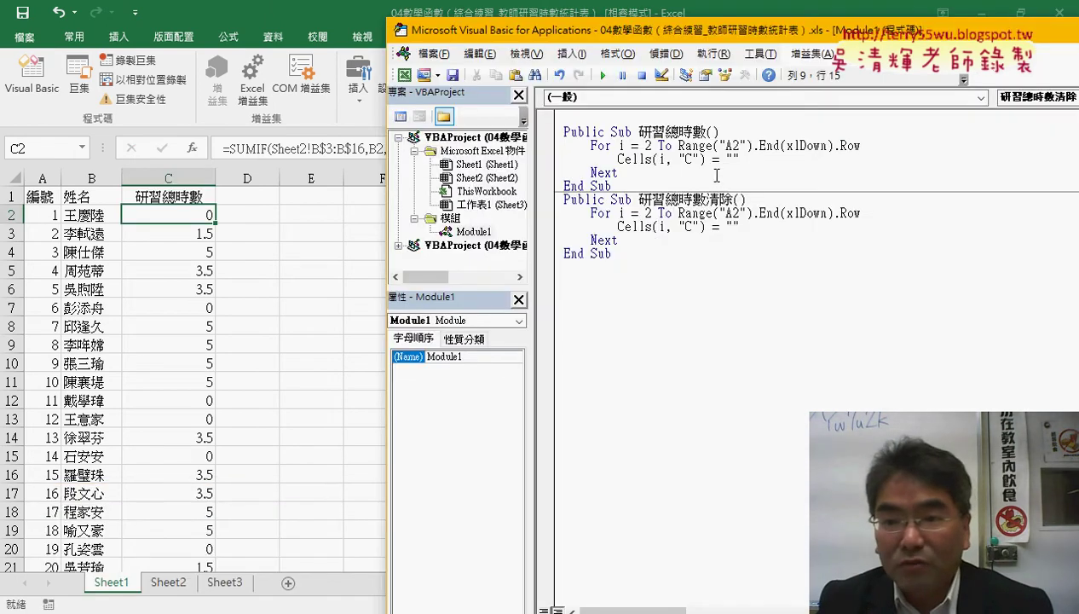
Paste C2's SUMIF formula between the quotes in 研習總時數 and run it.
{"action": "left_click", "coordinate": [740, 160]}
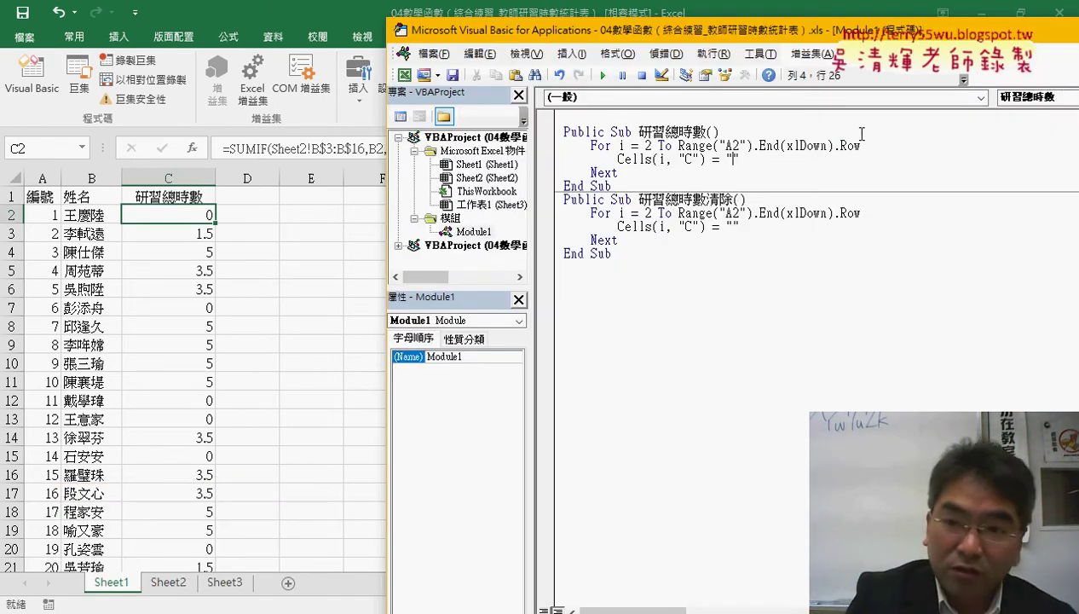
{"action": "key", "text": "ctrl+v"}
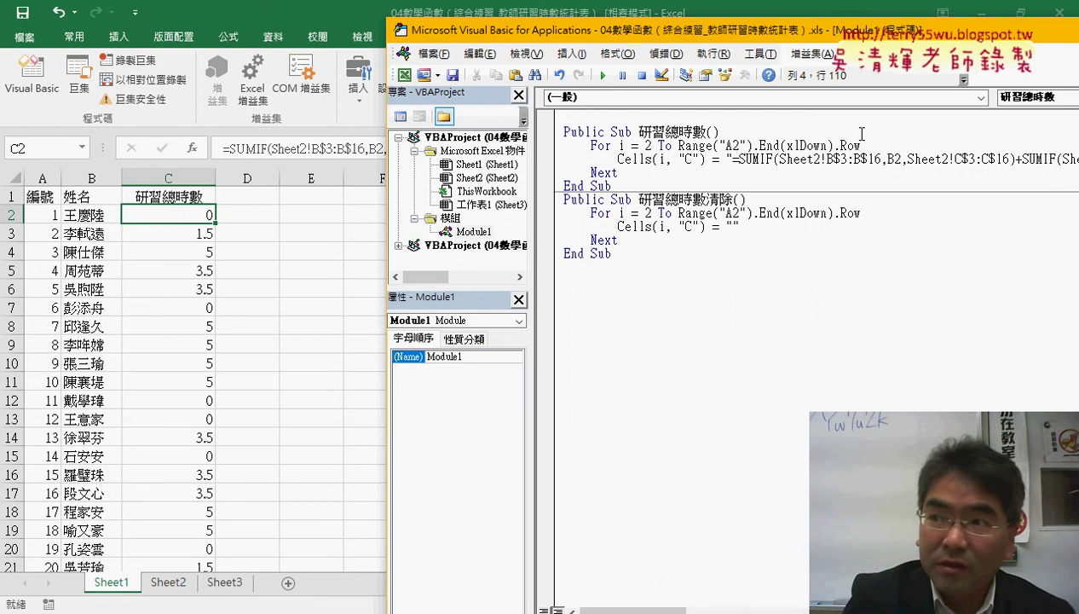
{"action": "left_click", "coordinate": [700, 160]}
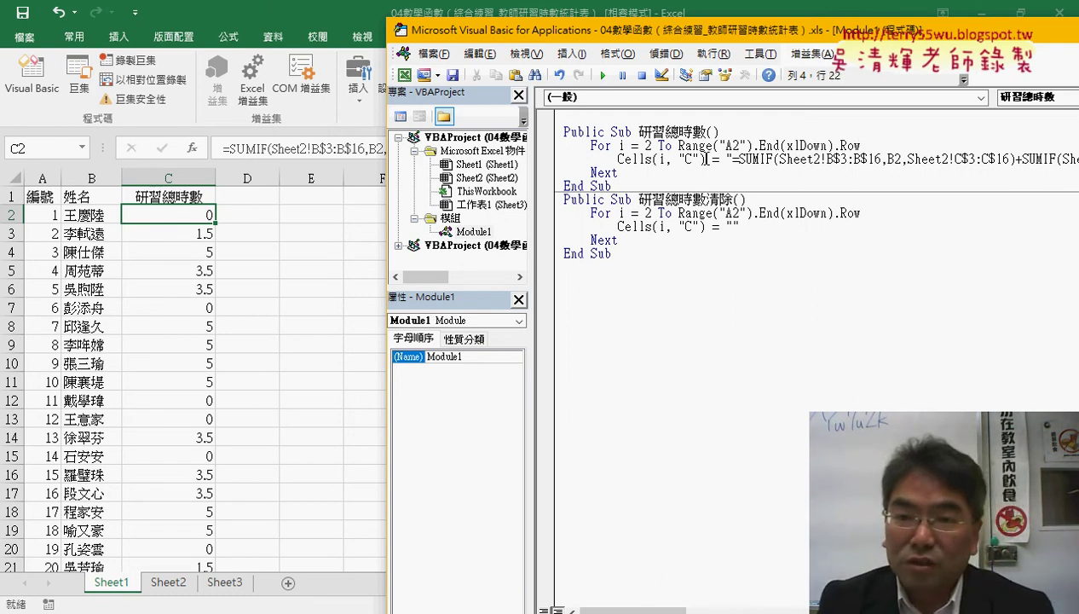
{"action": "left_click", "coordinate": [604, 78]}
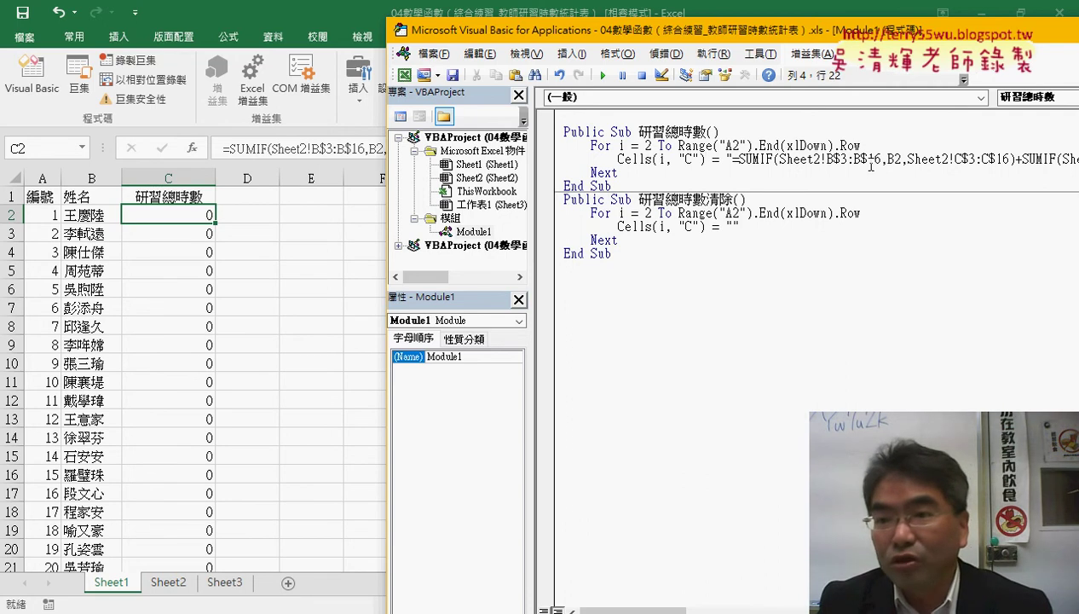
Trace the zero totals to the fixed B2 criterion by checking C3 and C4's formulas.
{"action": "left_click_drag", "start_coordinate": [848, 158], "coordinate": [899, 159]}
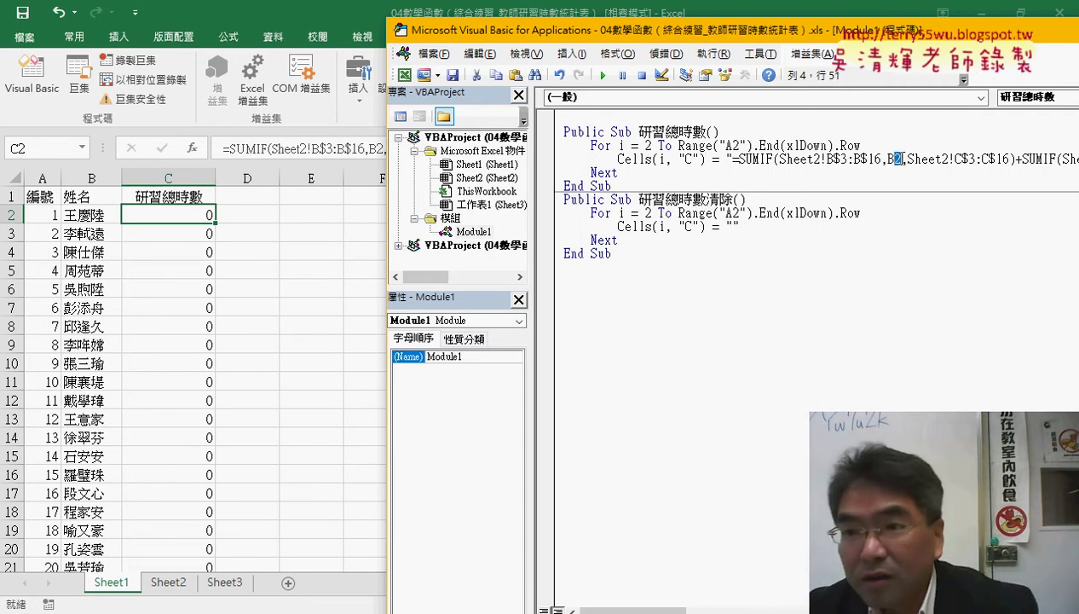
{"action": "left_click_drag", "start_coordinate": [865, 37], "coordinate": [808, 34]}
{"action": "left_click", "coordinate": [178, 212]}
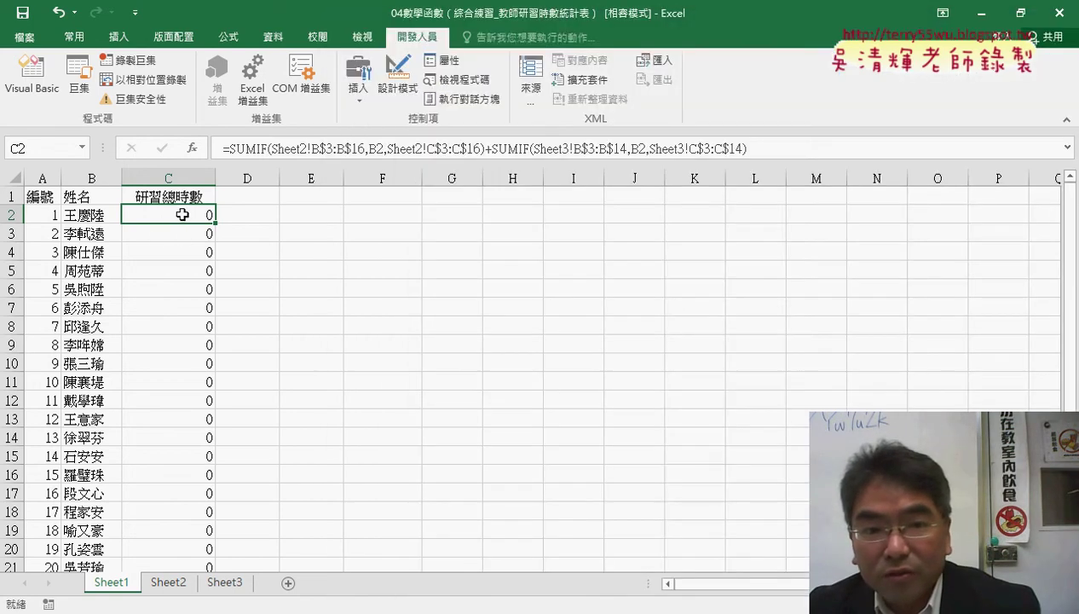
{"action": "left_click", "coordinate": [191, 238]}
{"action": "left_click", "coordinate": [190, 250]}
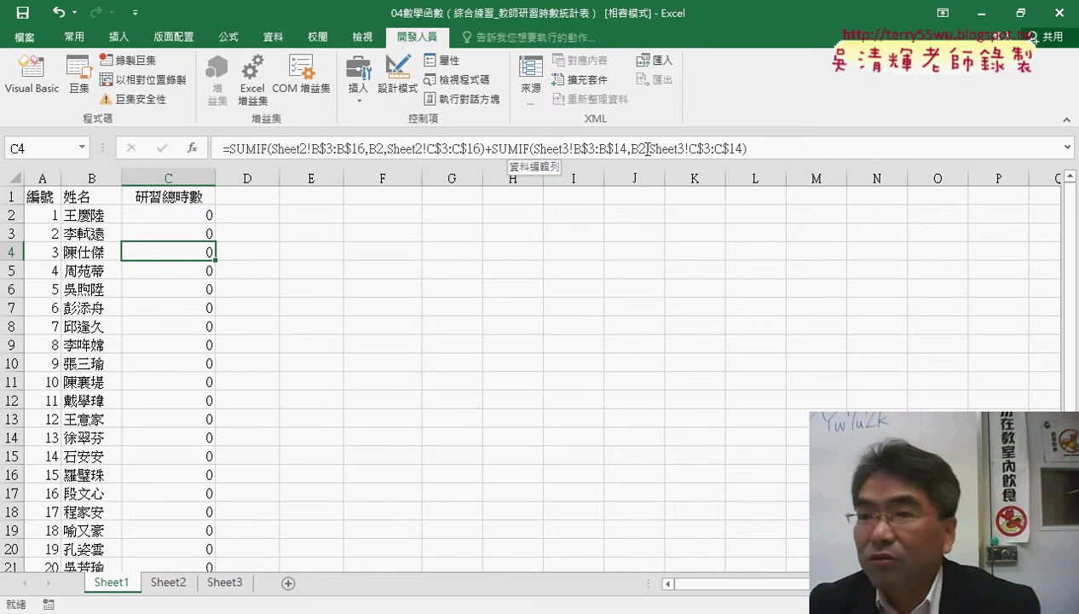
{"action": "left_click", "coordinate": [191, 215]}
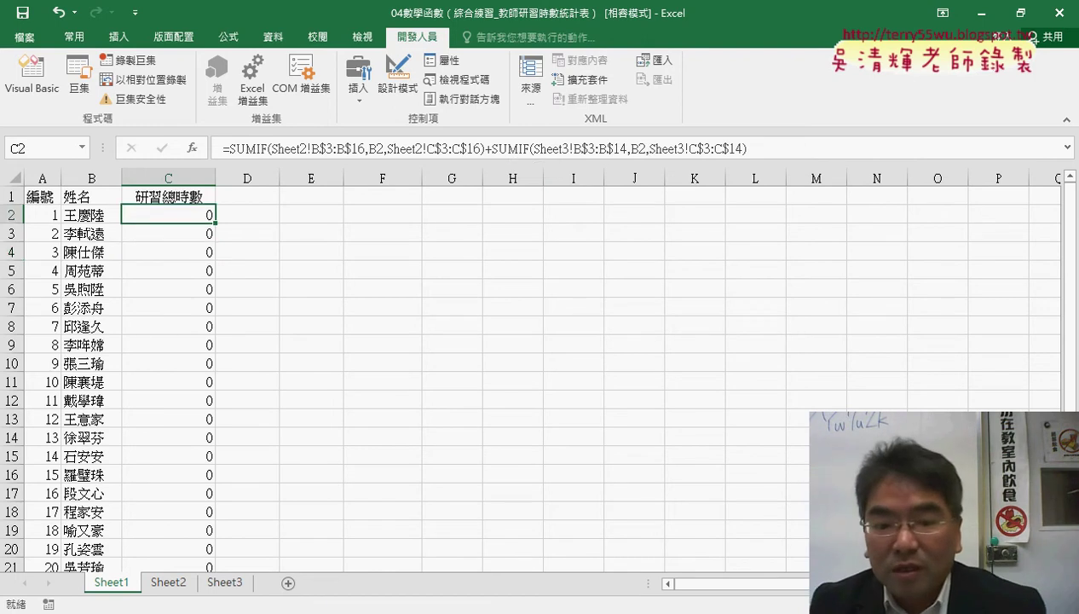
{"action": "mouse_move", "coordinate": [350, 596]}
{"action": "left_click", "coordinate": [477, 564]}
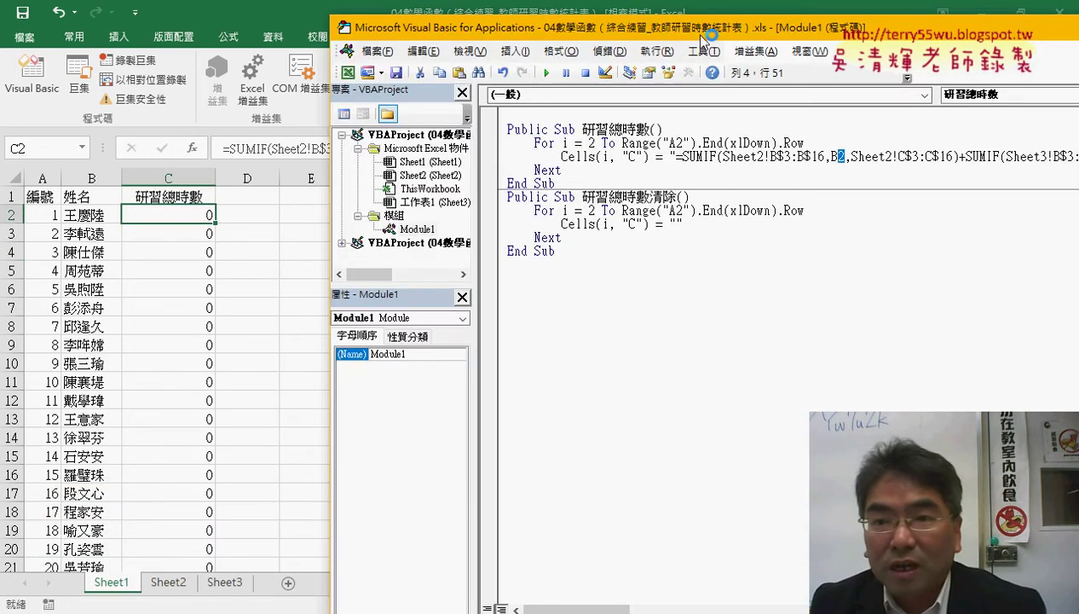
Replace the first SUMIF criterion's B2 with B" & i & ", spaced around the & operators.
{"action": "left_click_drag", "start_coordinate": [701, 39], "coordinate": [442, 39]}
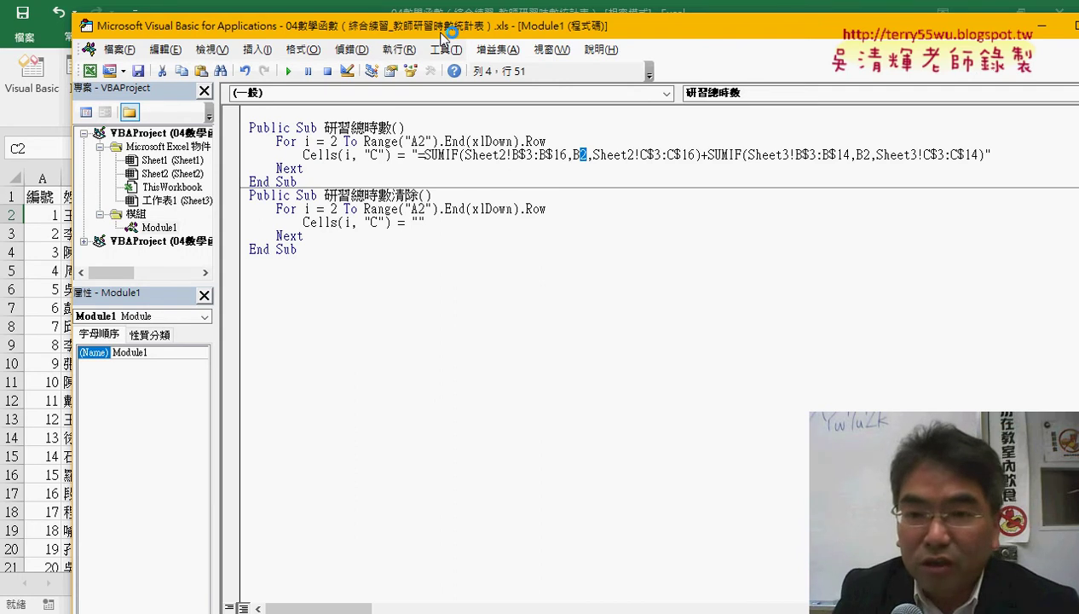
{"action": "type", "text": "\" "}
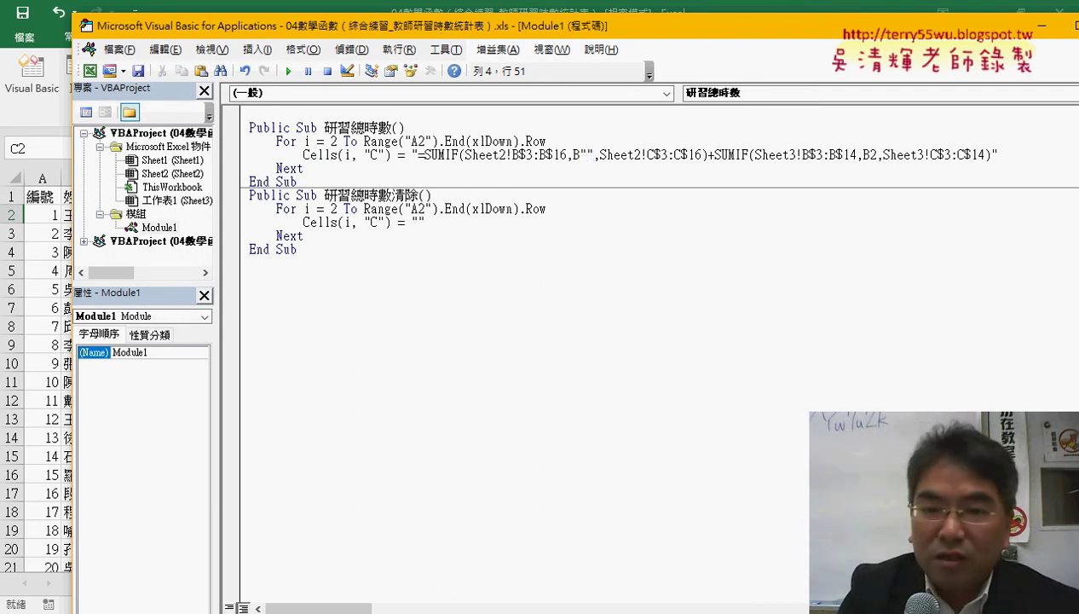
{"action": "type", "text": "&&"}
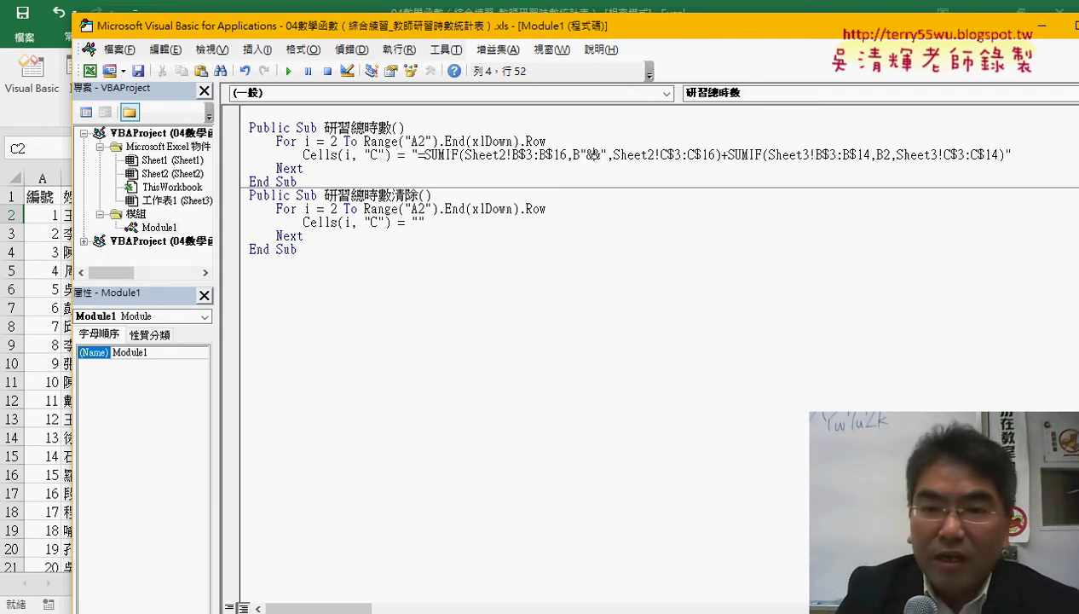
{"action": "type", "text": "ㄌ"}
{"action": "key", "text": "BackSpace"}
{"action": "type", "text": "i"}
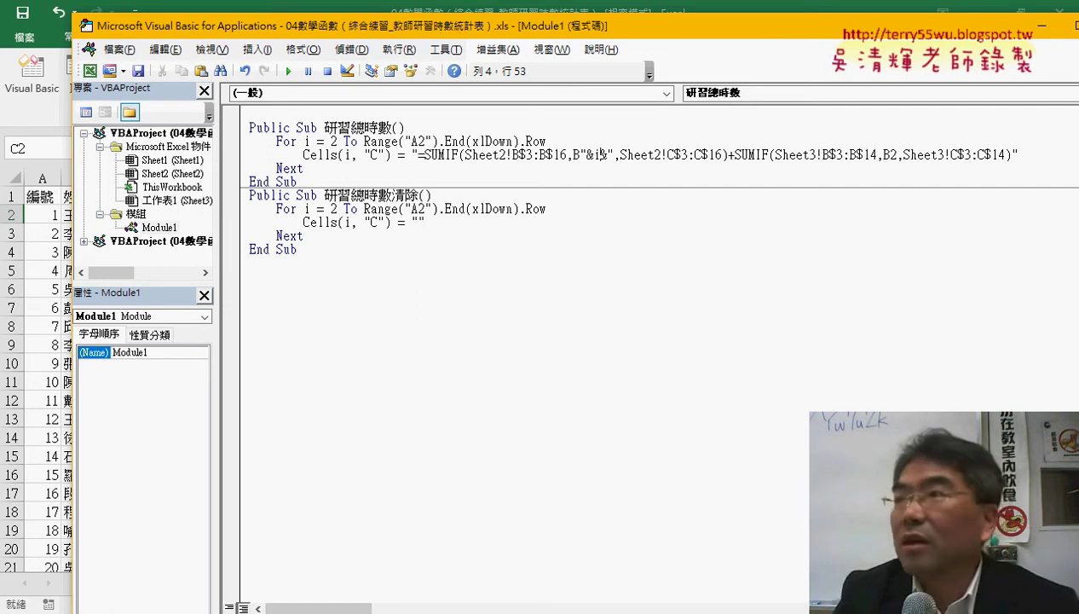
{"action": "left_click", "coordinate": [587, 154]}
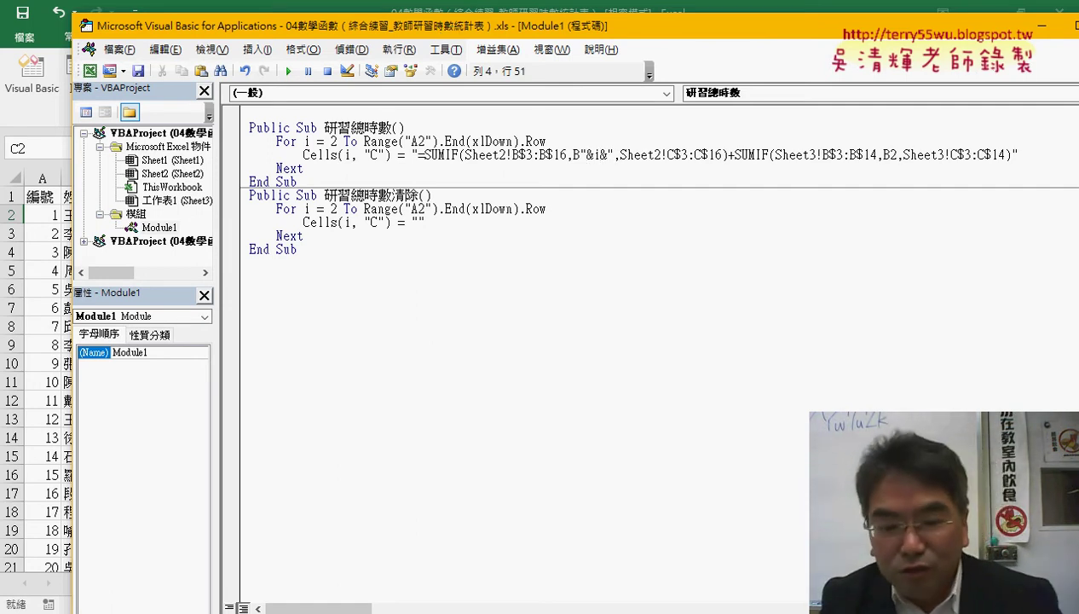
{"action": "key", "text": "space"}
{"action": "key", "text": "Right"}
{"action": "key", "text": "space"}
{"action": "key", "text": "Right"}
{"action": "key", "text": "space"}
{"action": "key", "text": "Right"}
{"action": "key", "text": "space"}
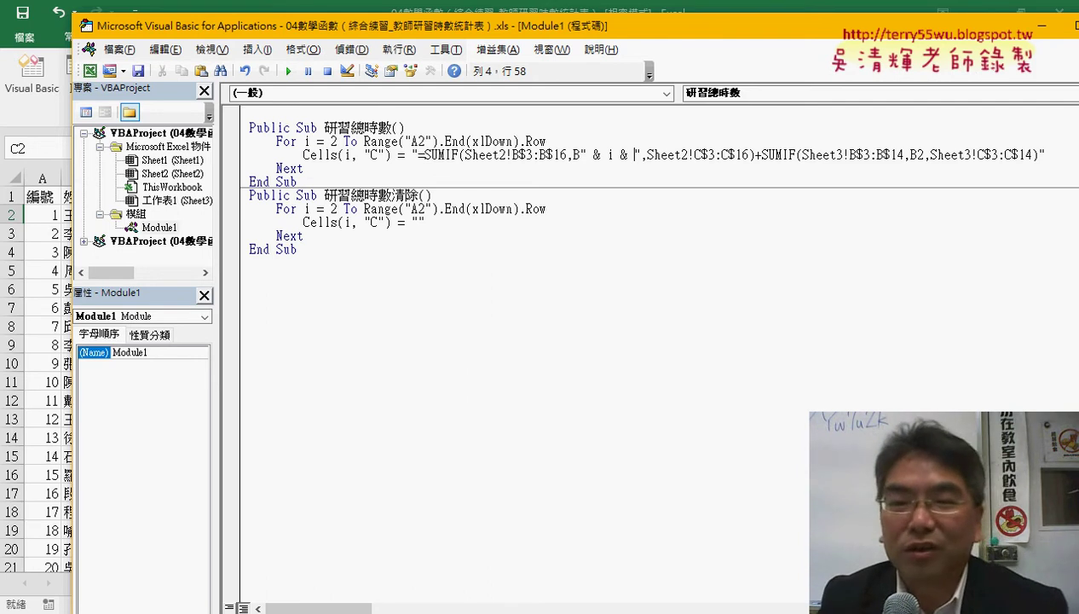
Paste the copied " & i & " piece over the 2 in the second B2 criterion.
{"action": "left_click_drag", "start_coordinate": [582, 156], "coordinate": [639, 151]}
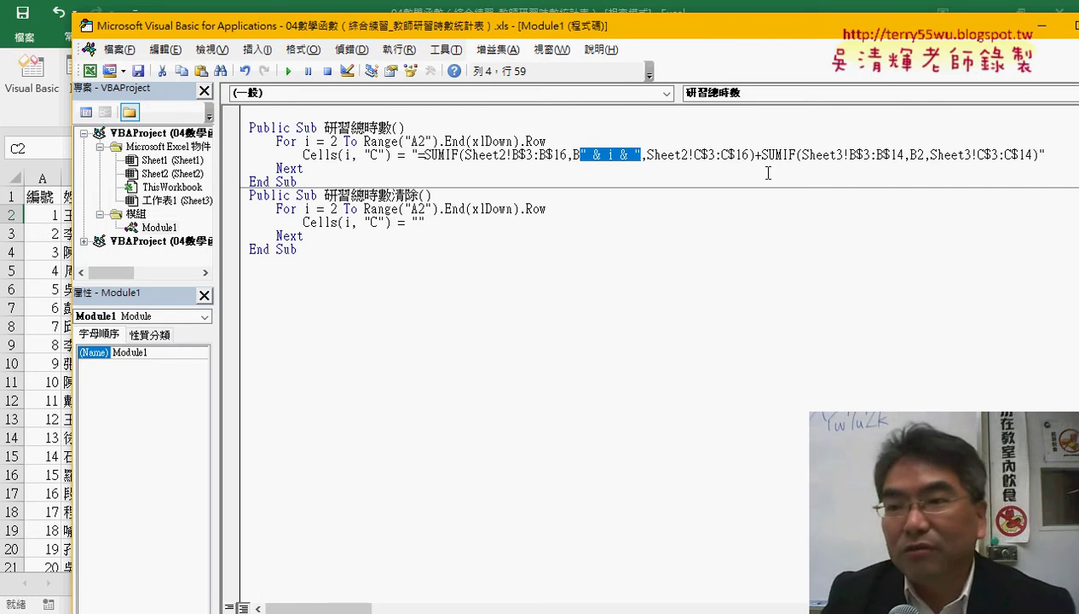
{"action": "left_click_drag", "start_coordinate": [924, 154], "coordinate": [917, 154]}
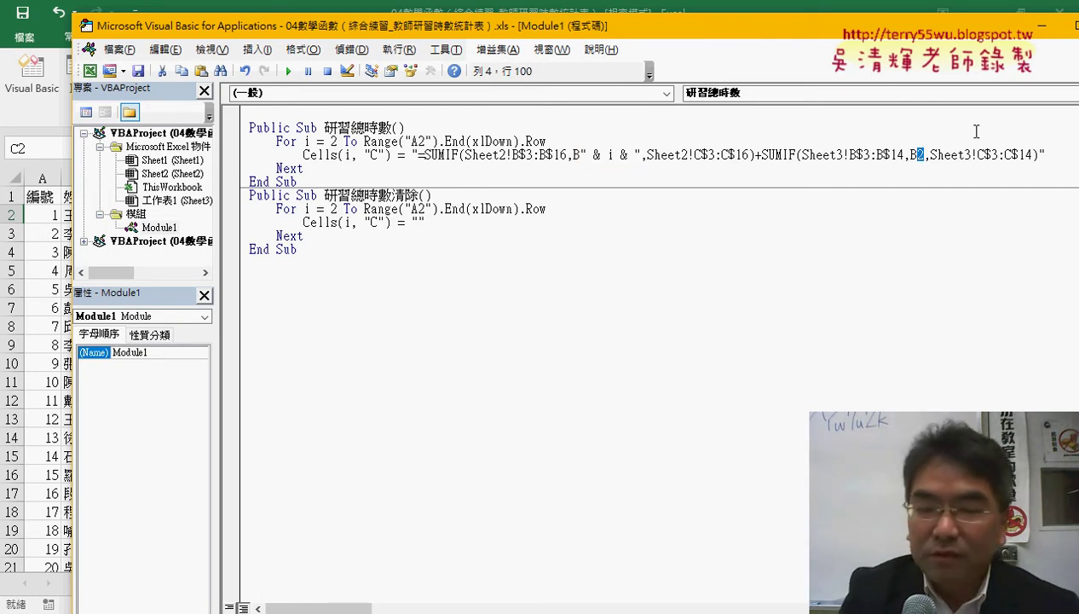
{"action": "type", "text": "\" & i & \""}
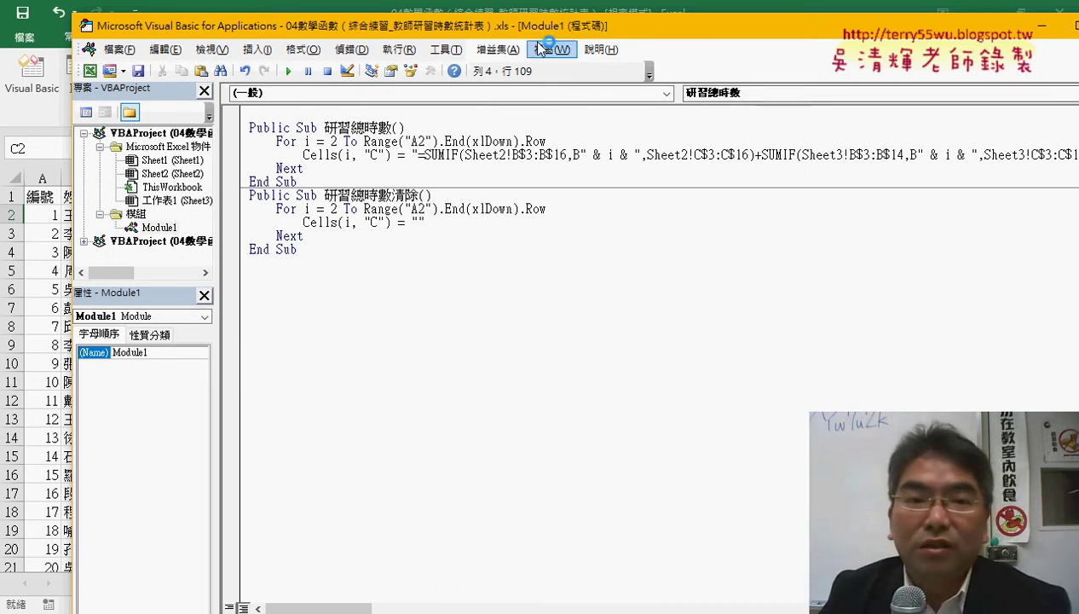
{"action": "left_click_drag", "start_coordinate": [524, 35], "coordinate": [699, 38]}
Run the fill macro, then the clear macro, then fill again, and return to Excel.
{"action": "left_click", "coordinate": [564, 160]}
{"action": "left_click", "coordinate": [464, 76]}
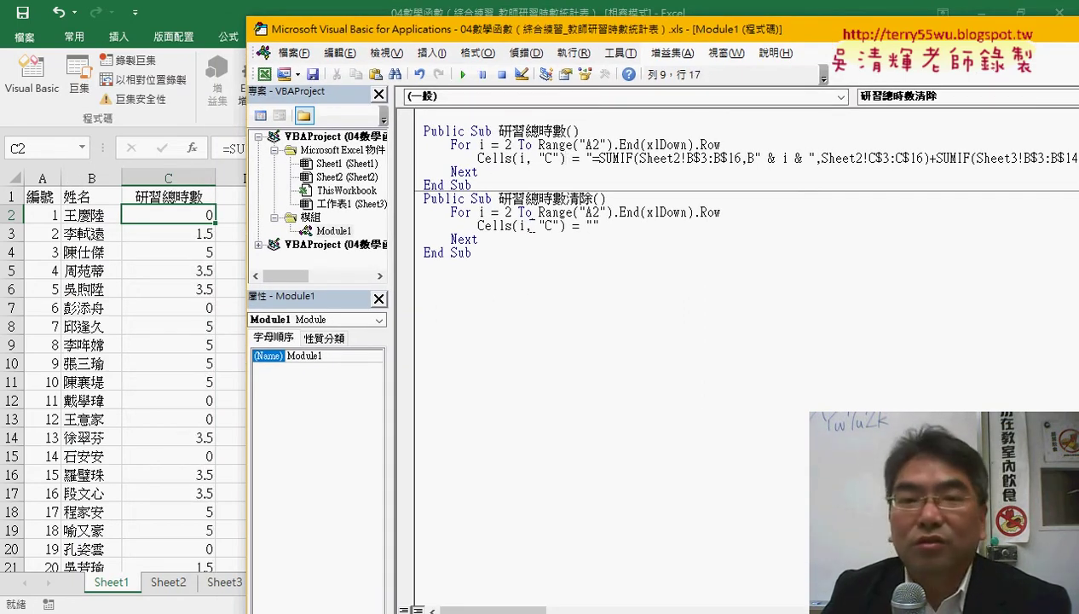
{"action": "left_click", "coordinate": [465, 77]}
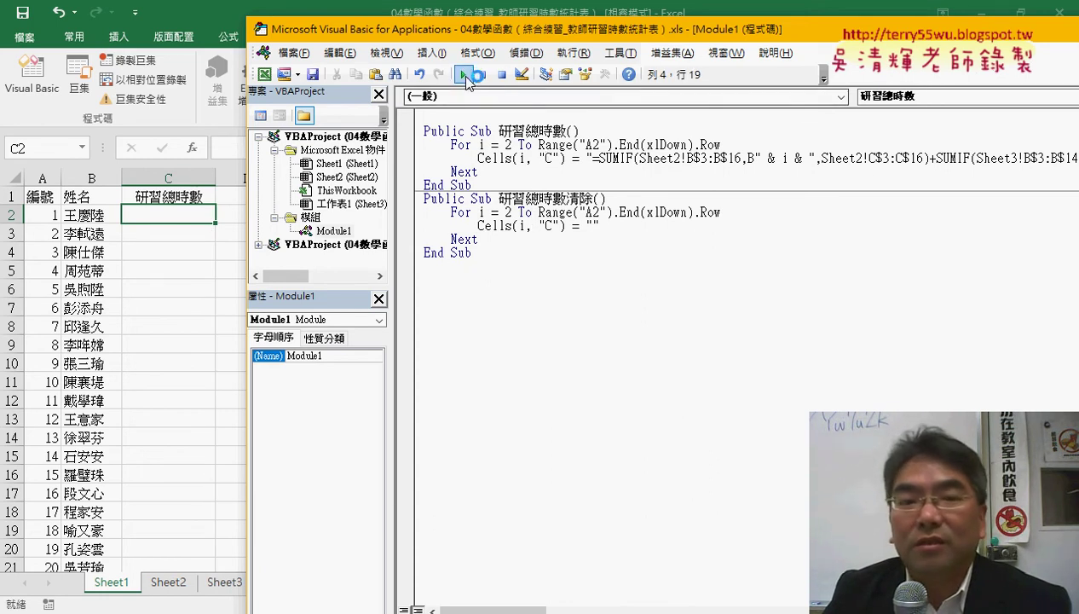
{"action": "left_click", "coordinate": [463, 75]}
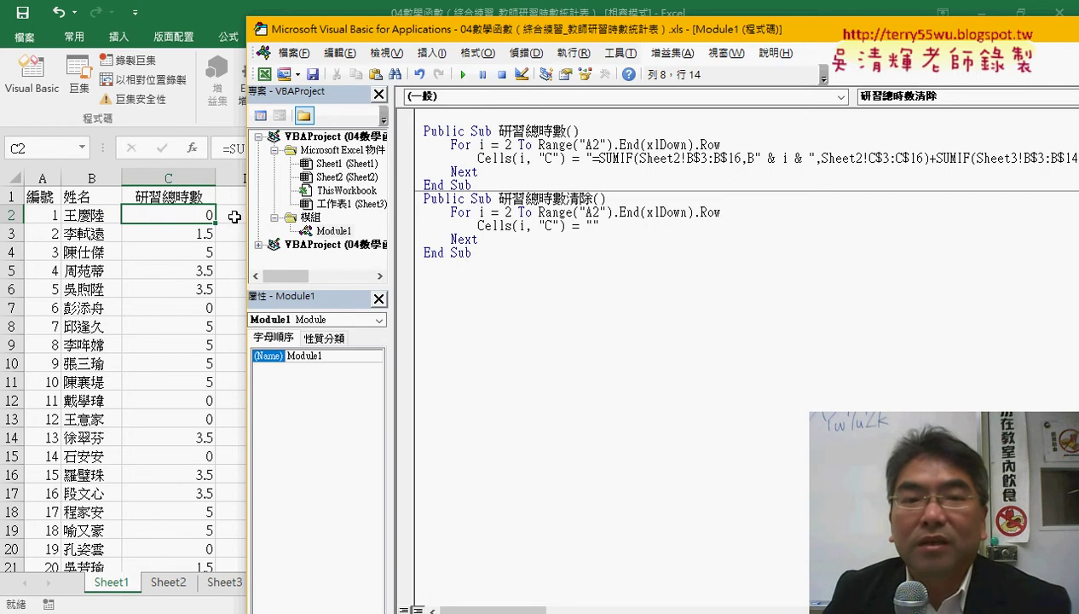
{"action": "left_click", "coordinate": [233, 216]}
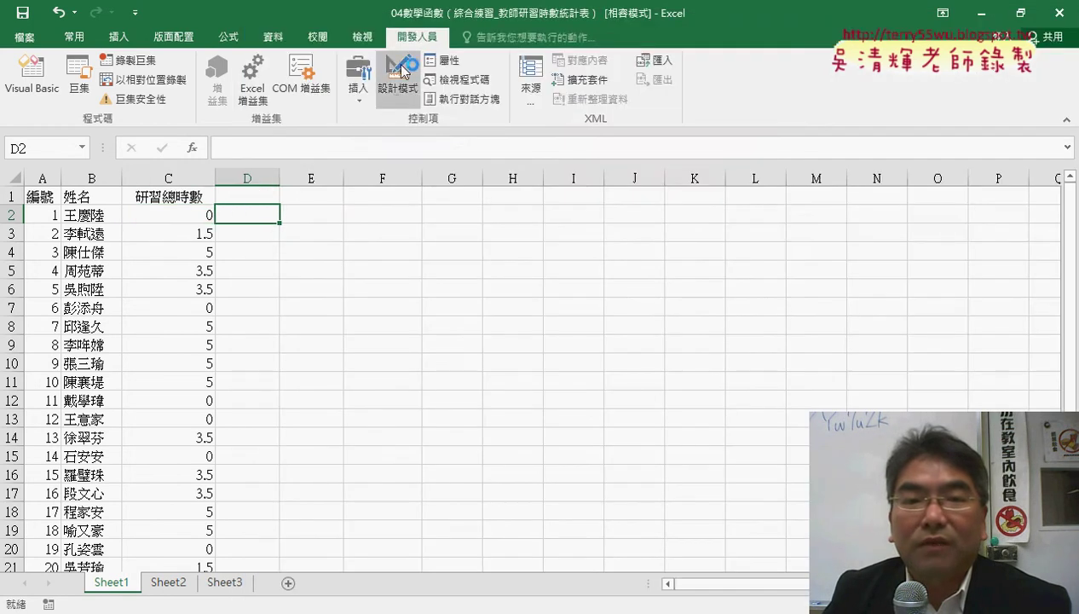
Draw a push button assigned to the 研習總時數 macro and caption it 研習總時數.
{"action": "left_click", "coordinate": [359, 109]}
{"action": "left_click", "coordinate": [353, 144]}
{"action": "left_click_drag", "start_coordinate": [274, 208], "coordinate": [448, 241]}
{"action": "left_click", "coordinate": [409, 196]}
{"action": "right_click", "coordinate": [377, 179]}
{"action": "left_click", "coordinate": [413, 209]}
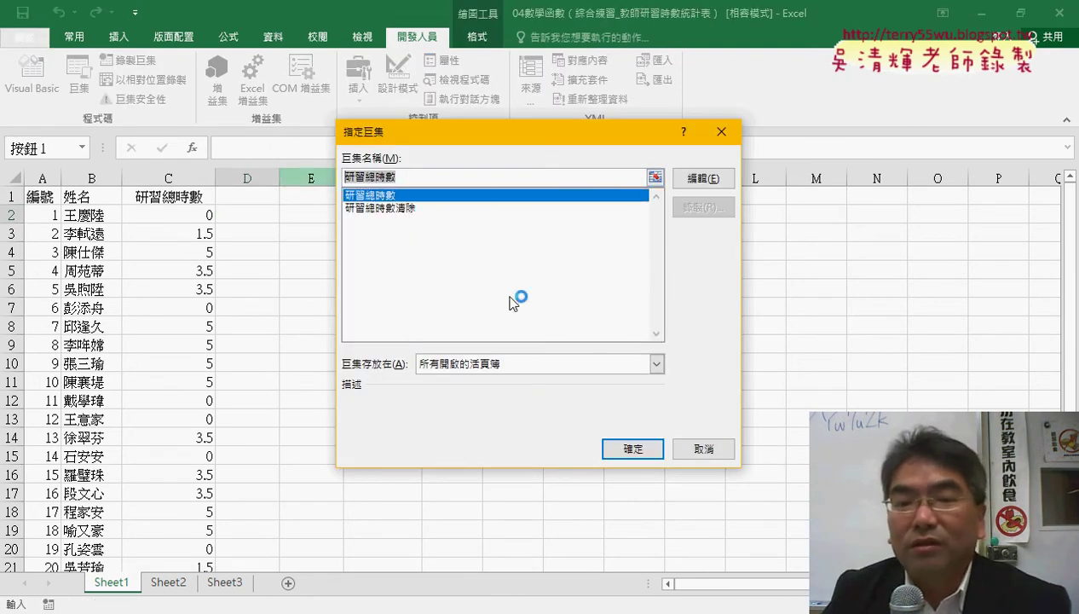
{"action": "left_click", "coordinate": [631, 448]}
{"action": "left_click", "coordinate": [348, 217]}
{"action": "key", "text": "Delete"}
{"action": "key", "text": "Delete"}
{"action": "key", "text": "Delete"}
{"action": "key", "text": "Delete"}
{"action": "key", "text": "ctrl+v"}
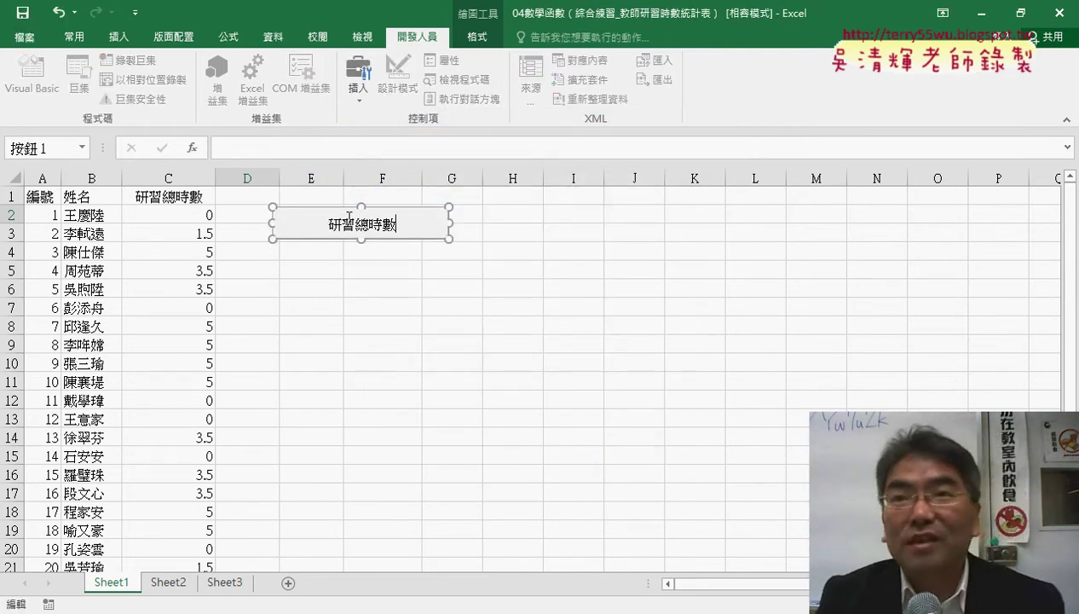
Duplicate the 研習總時數 button, placing the copy below the original.
{"action": "right_click", "coordinate": [424, 228]}
{"action": "left_click", "coordinate": [445, 257]}
{"action": "left_click", "coordinate": [268, 266]}
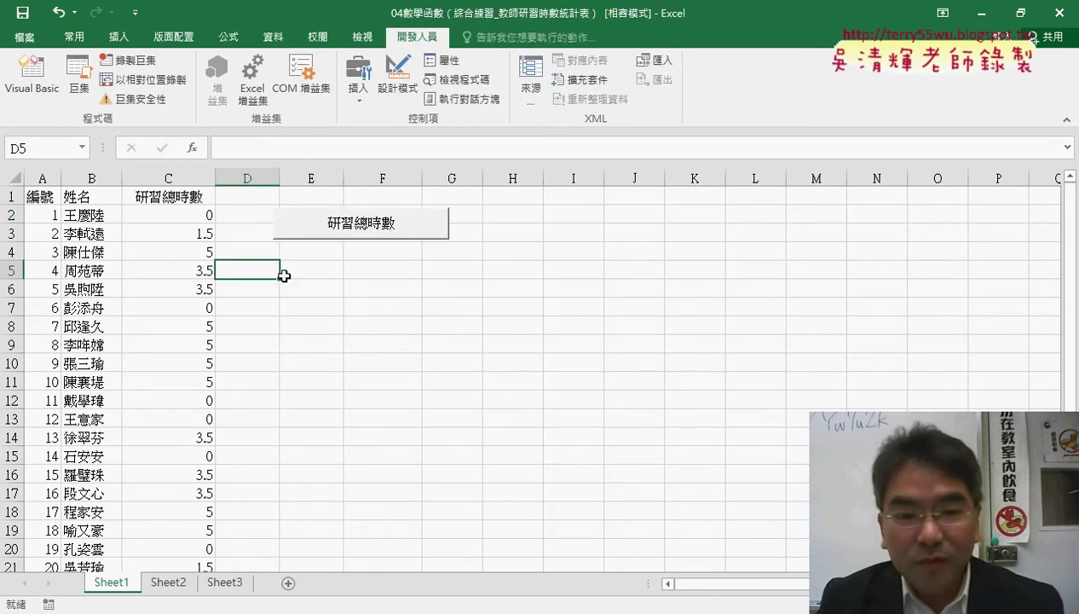
{"action": "key", "text": "ctrl+v"}
{"action": "right_click", "coordinate": [341, 237]}
{"action": "left_click", "coordinate": [363, 252]}
{"action": "left_click", "coordinate": [259, 256]}
{"action": "key", "text": "ctrl+c"}
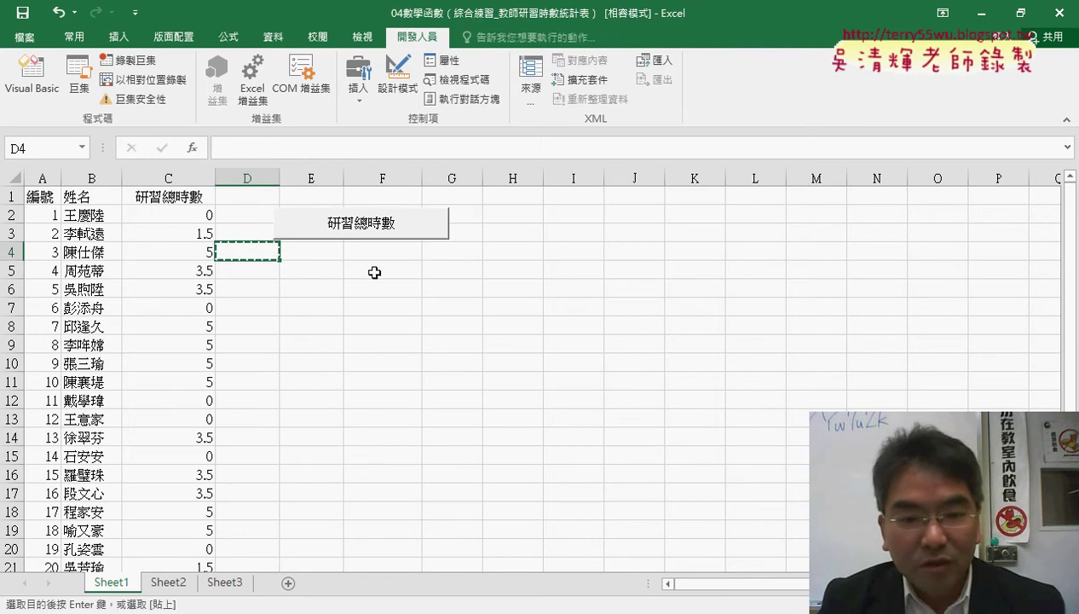
{"action": "key", "text": "ctrl+v"}
{"action": "right_click", "coordinate": [358, 246]}
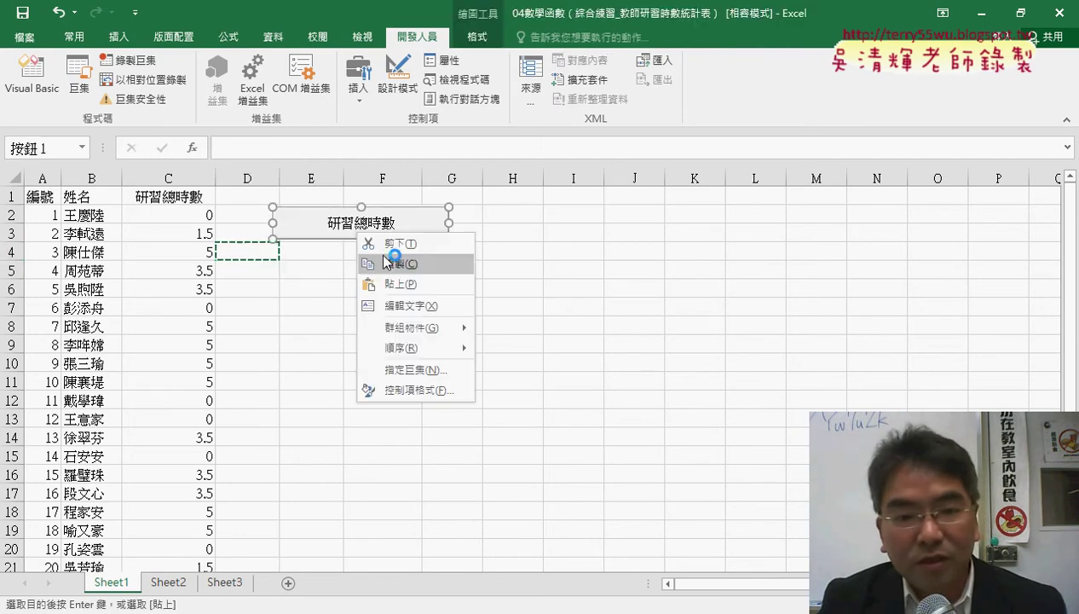
{"action": "left_click", "coordinate": [359, 263]}
{"action": "left_click", "coordinate": [275, 252]}
{"action": "key", "text": "ctrl+v"}
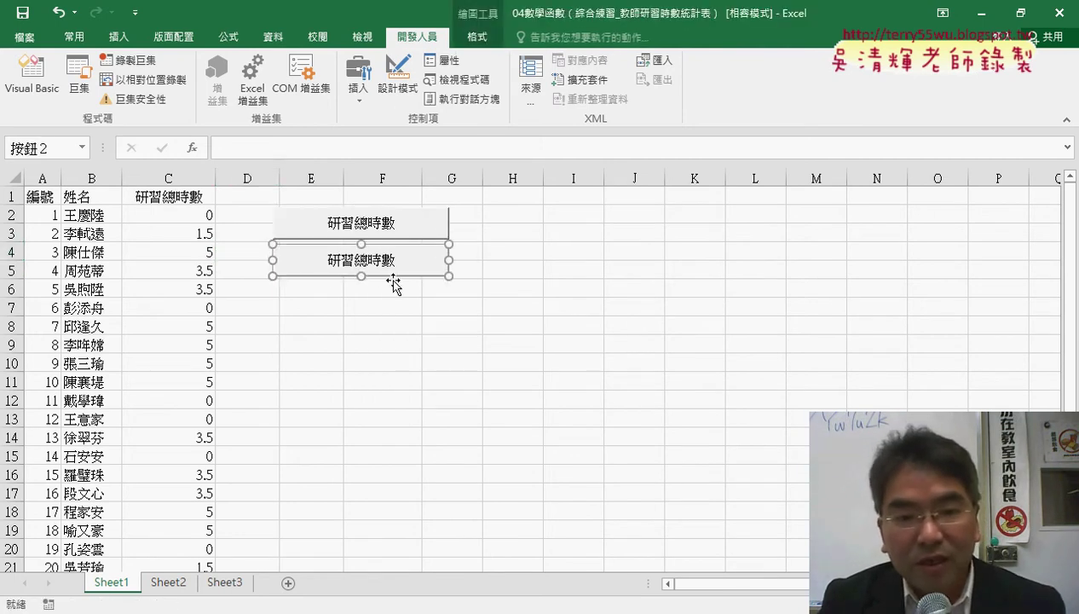
Assign the 研習總時數清除 macro to the copy and relabel it 研習總時數清除.
{"action": "right_click", "coordinate": [397, 263]}
{"action": "left_click", "coordinate": [459, 400]}
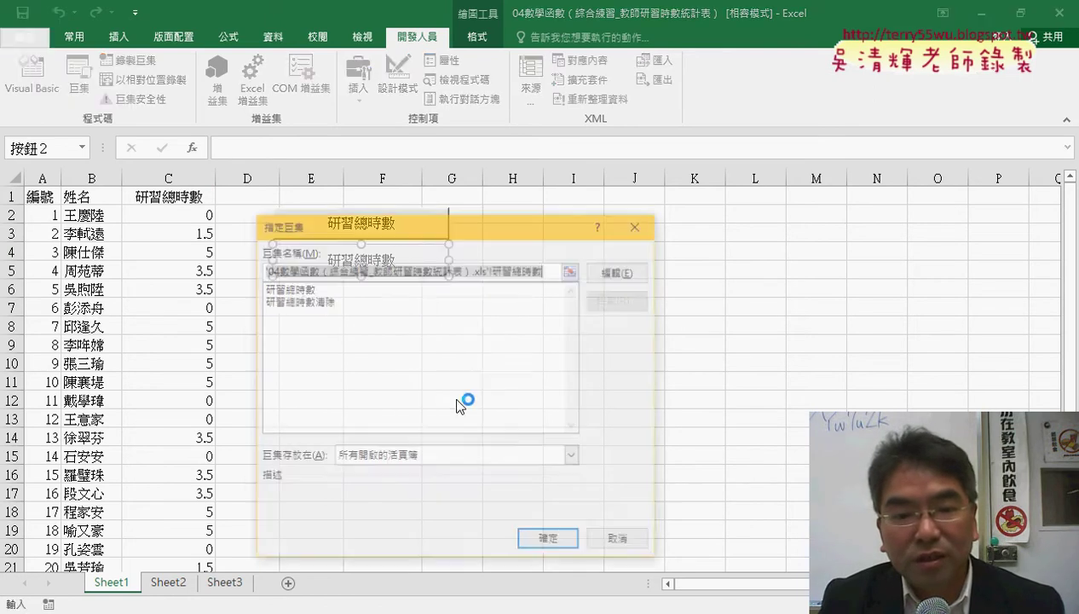
{"action": "left_click", "coordinate": [353, 300]}
{"action": "double_click", "coordinate": [372, 277]}
{"action": "right_click", "coordinate": [337, 271]}
{"action": "left_click", "coordinate": [373, 300]}
{"action": "left_click", "coordinate": [561, 545]}
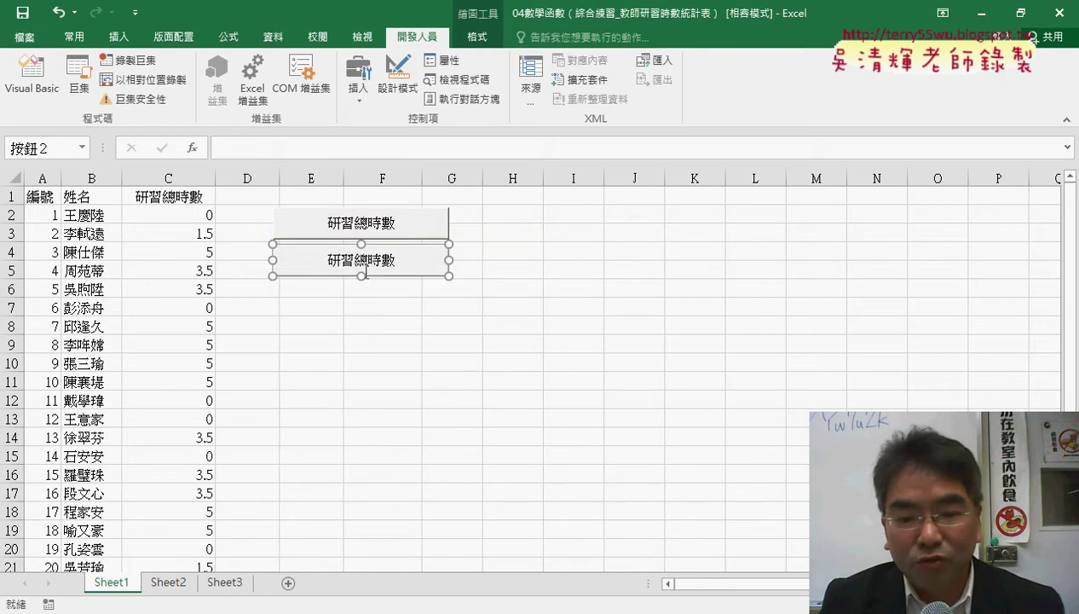
{"action": "left_click", "coordinate": [332, 259]}
{"action": "key", "text": "Delete"}
{"action": "key", "text": "Delete"}
{"action": "key", "text": "Delete"}
{"action": "key", "text": "Delete"}
{"action": "key", "text": "Delete"}
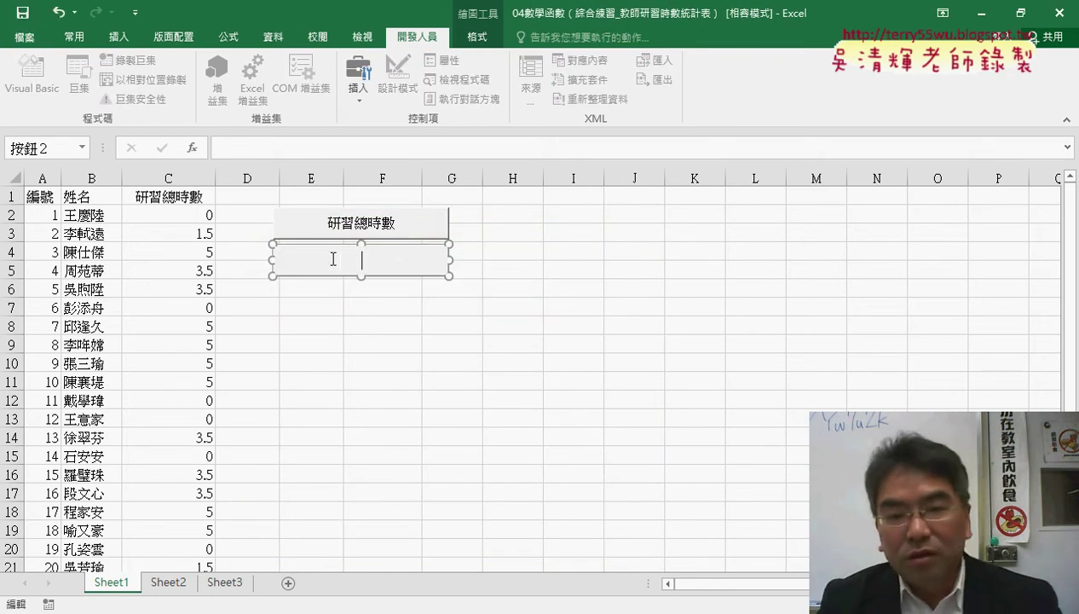
{"action": "key", "text": "ctrl+v"}
{"action": "left_click", "coordinate": [452, 362]}
{"action": "left_click", "coordinate": [378, 224]}
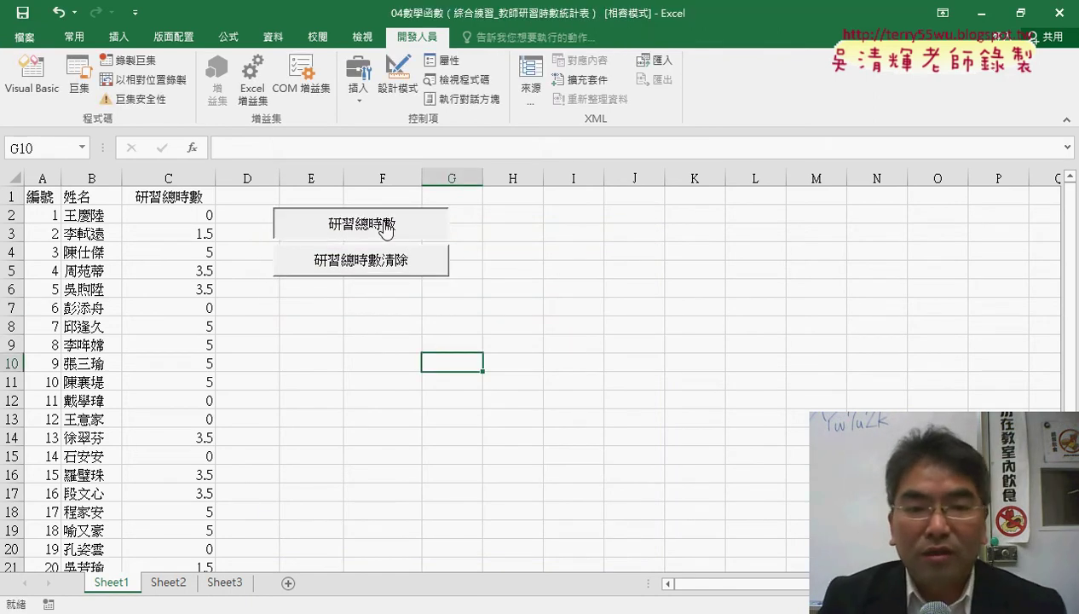
Test both buttons by filling, clearing and refilling column C's total hours.
{"action": "left_click", "coordinate": [375, 263]}
{"action": "left_click", "coordinate": [363, 223]}
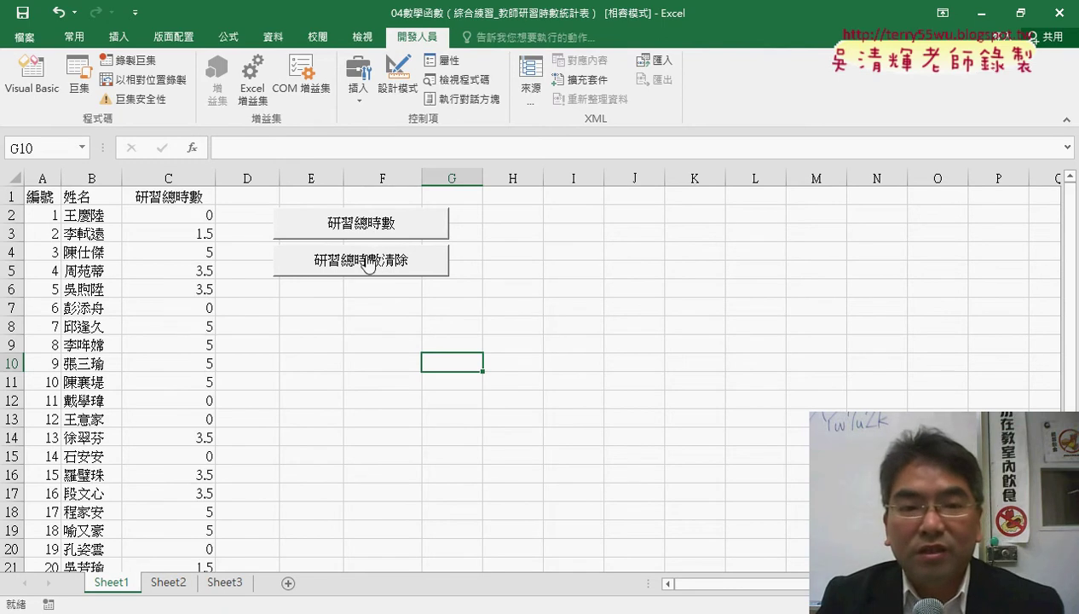
{"action": "left_click", "coordinate": [368, 264]}
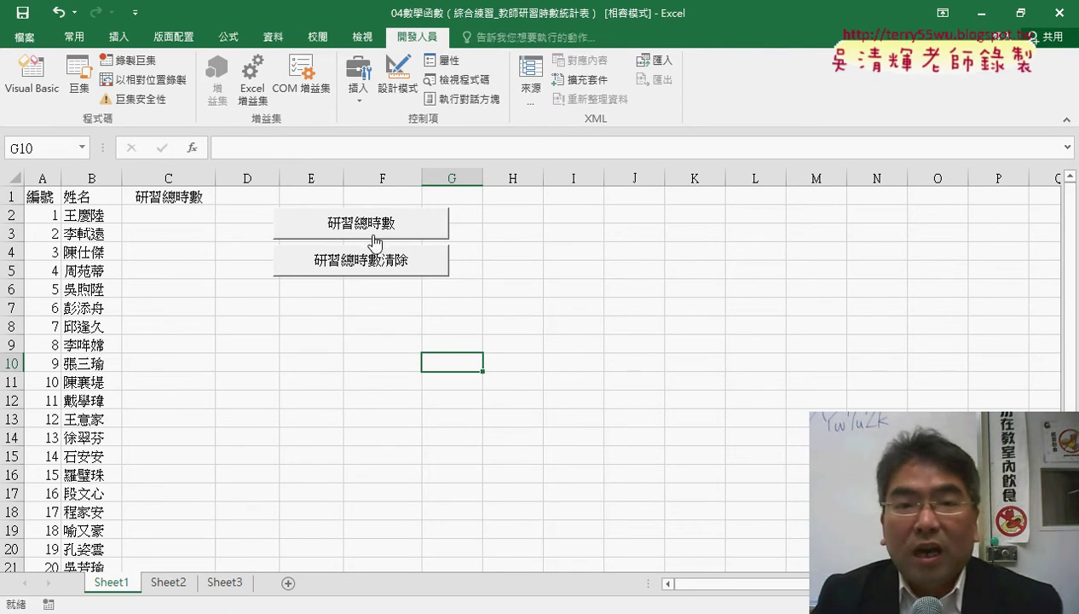
{"action": "left_click", "coordinate": [375, 225]}
Protect Sheet1 with a password from the 校閱 tab's 保護工作表 command.
{"action": "left_click", "coordinate": [317, 36]}
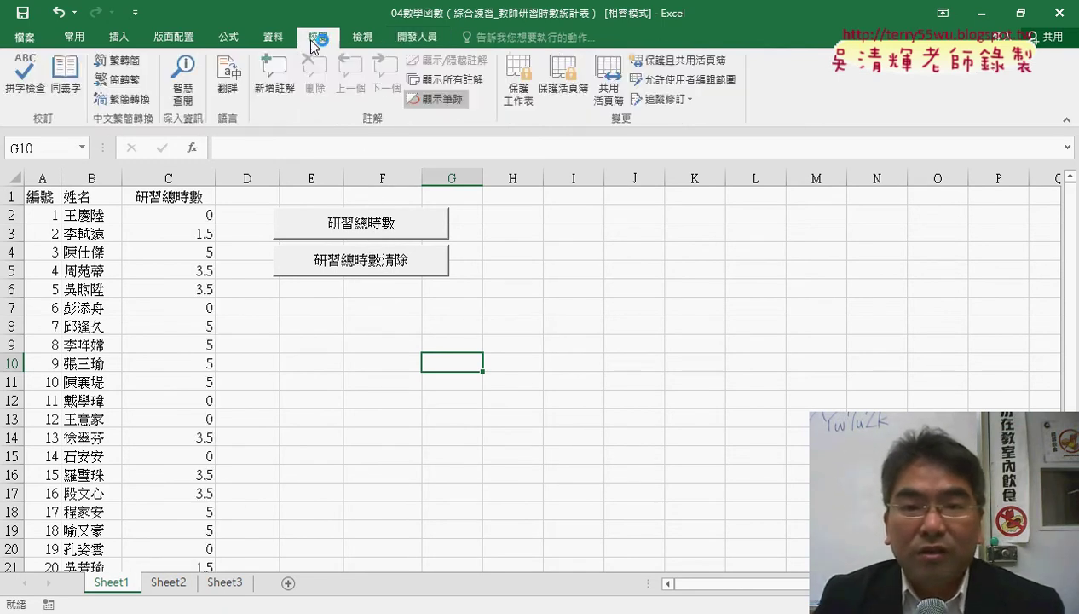
{"action": "left_click", "coordinate": [520, 93]}
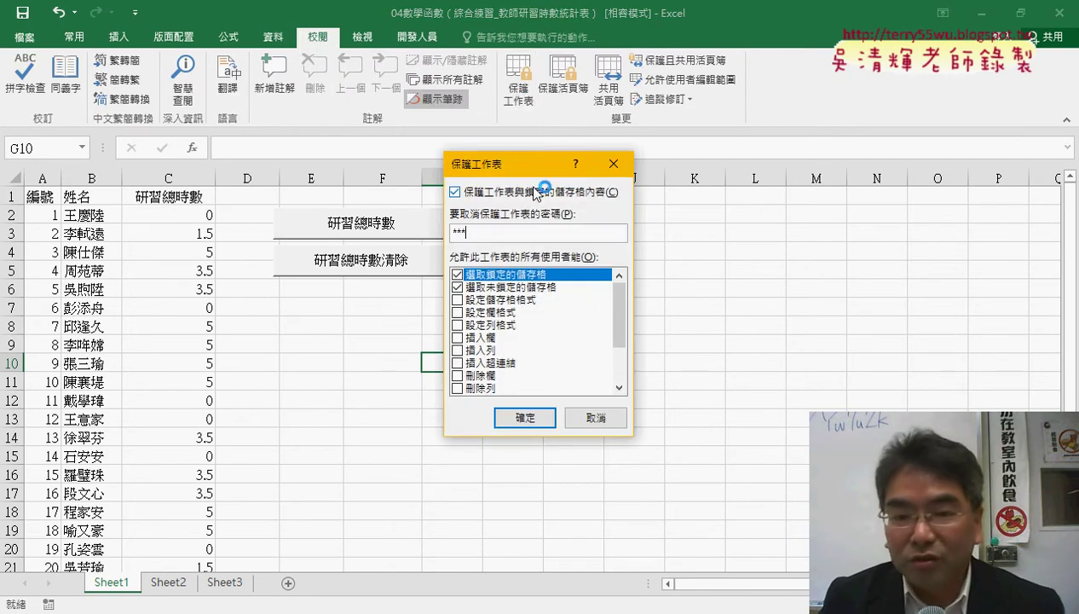
{"action": "key", "text": "Return"}
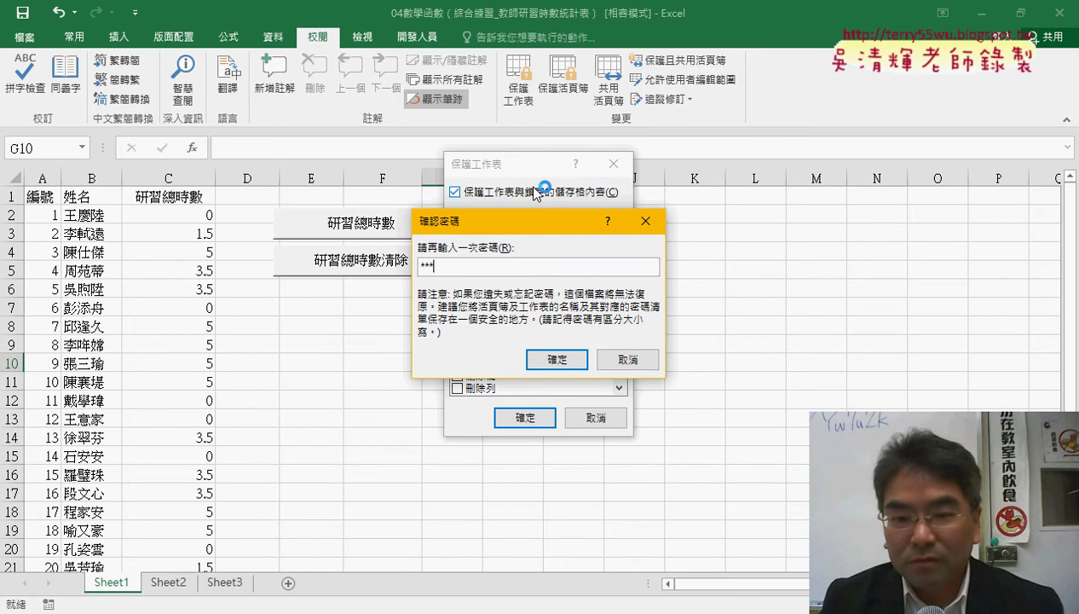
{"action": "key", "text": "Return"}
Try editing cell C3 and dismiss the protected-sheet warning.
{"action": "left_click", "coordinate": [659, 379]}
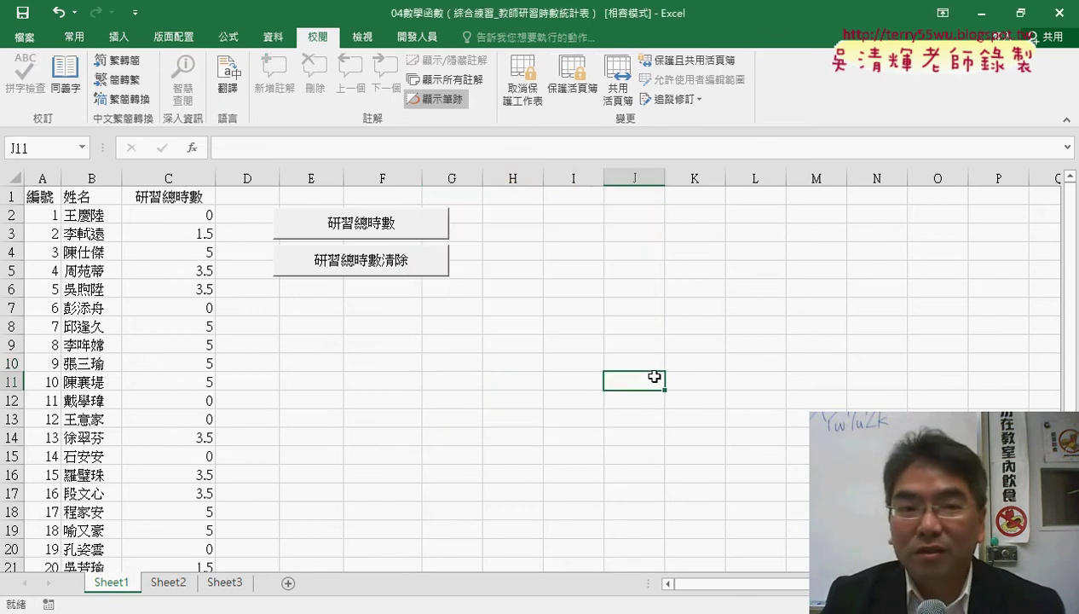
{"action": "left_click", "coordinate": [183, 214]}
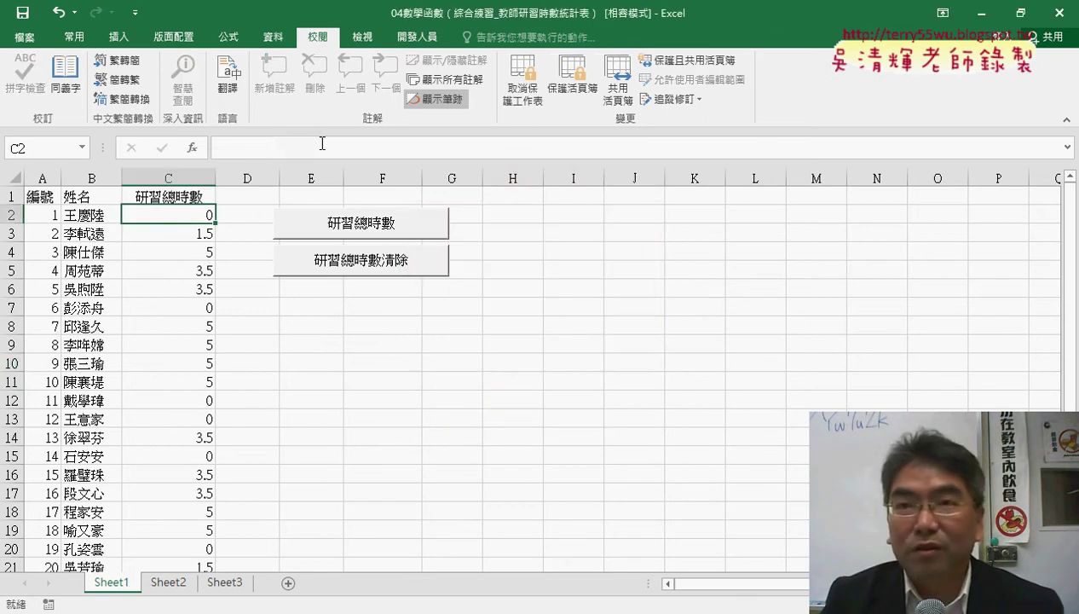
{"action": "left_click", "coordinate": [200, 232]}
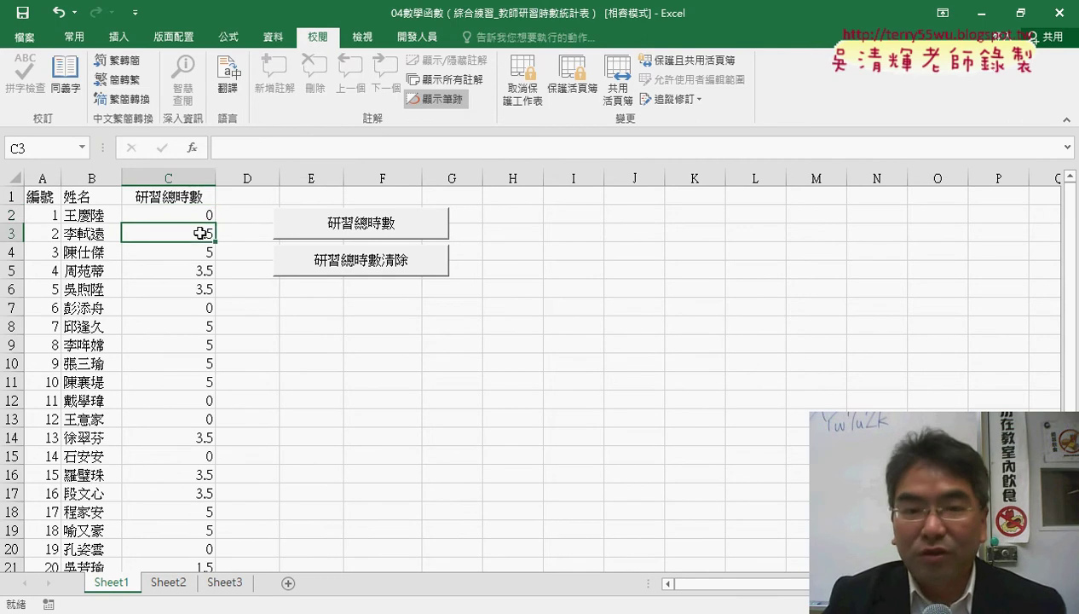
{"action": "double_click", "coordinate": [199, 233]}
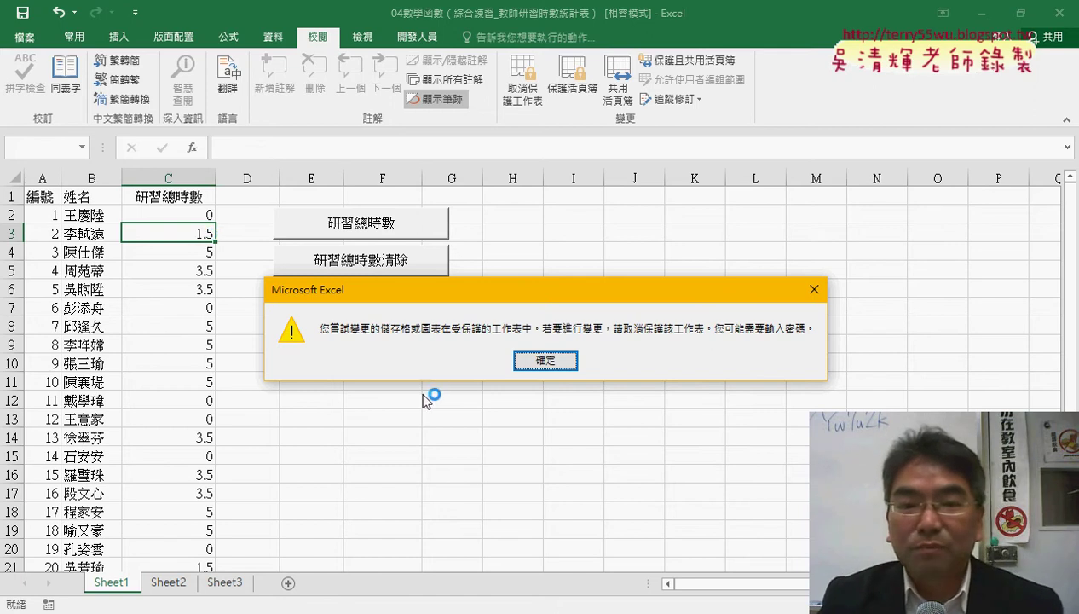
{"action": "left_click", "coordinate": [536, 361]}
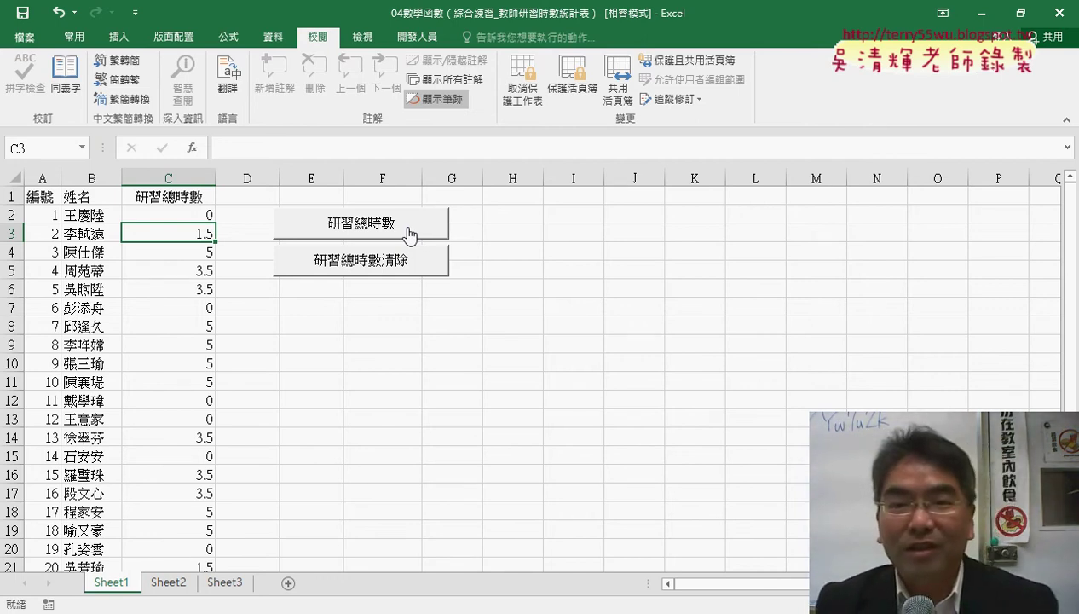
Run the 研習總時數 button on the protected sheet, triggering run-time error 1004.
{"action": "left_click", "coordinate": [409, 230]}
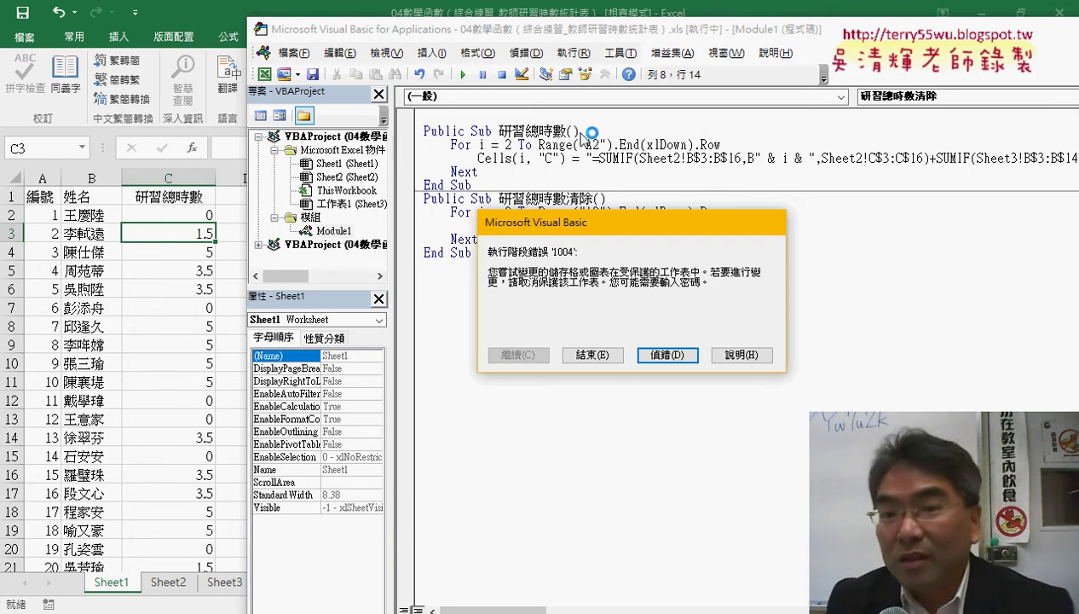
Debug the error and add an ActiveSheet.Unprotect line with the sheet password after the Sub header.
{"action": "left_click", "coordinate": [667, 354]}
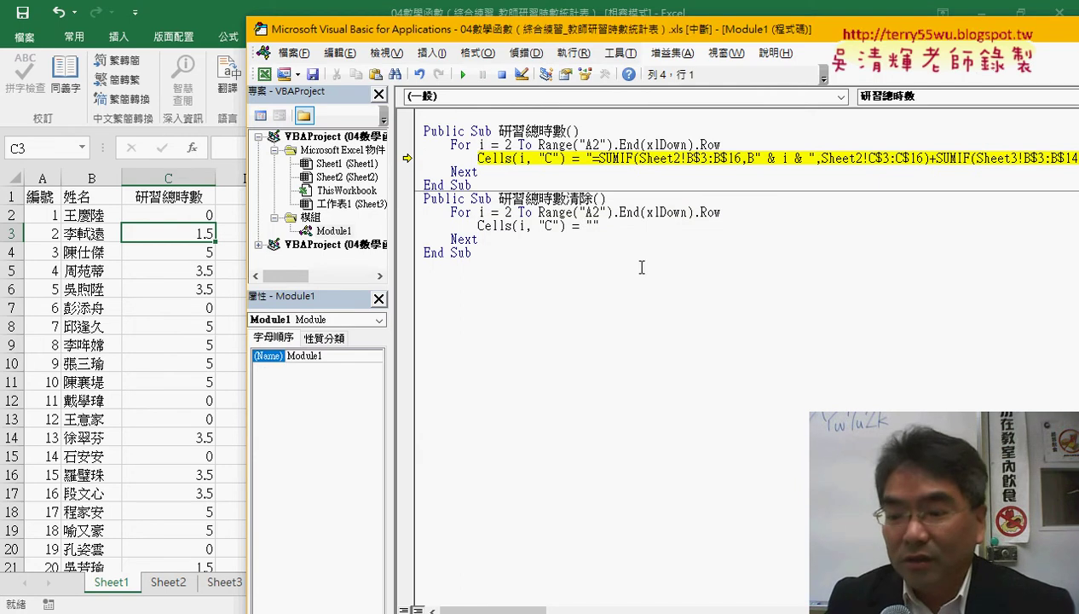
{"action": "key", "text": "Return"}
{"action": "key", "text": "Tab"}
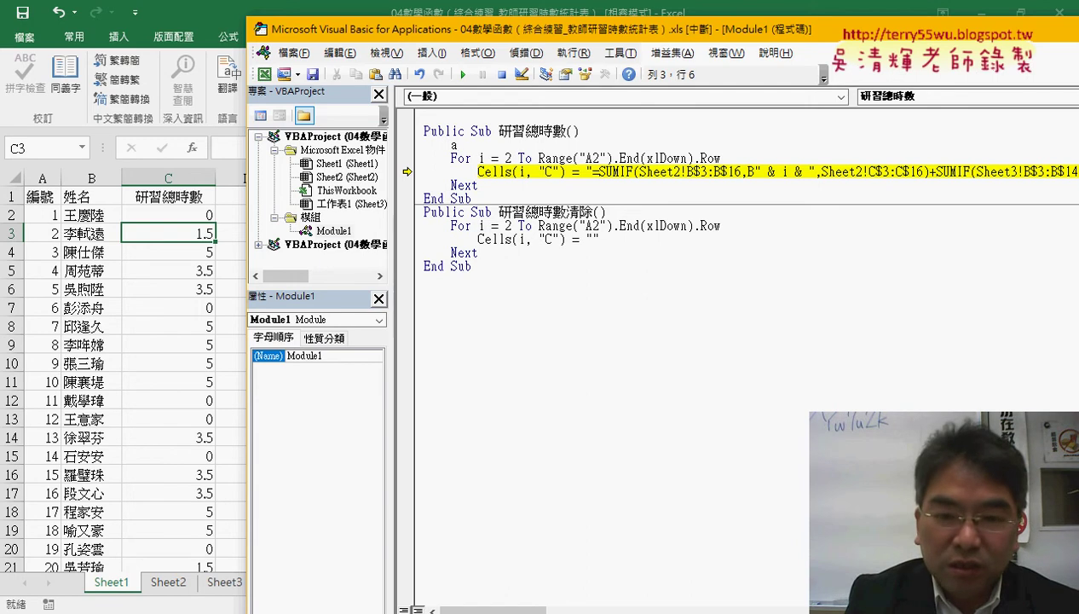
{"action": "type", "text": "t"}
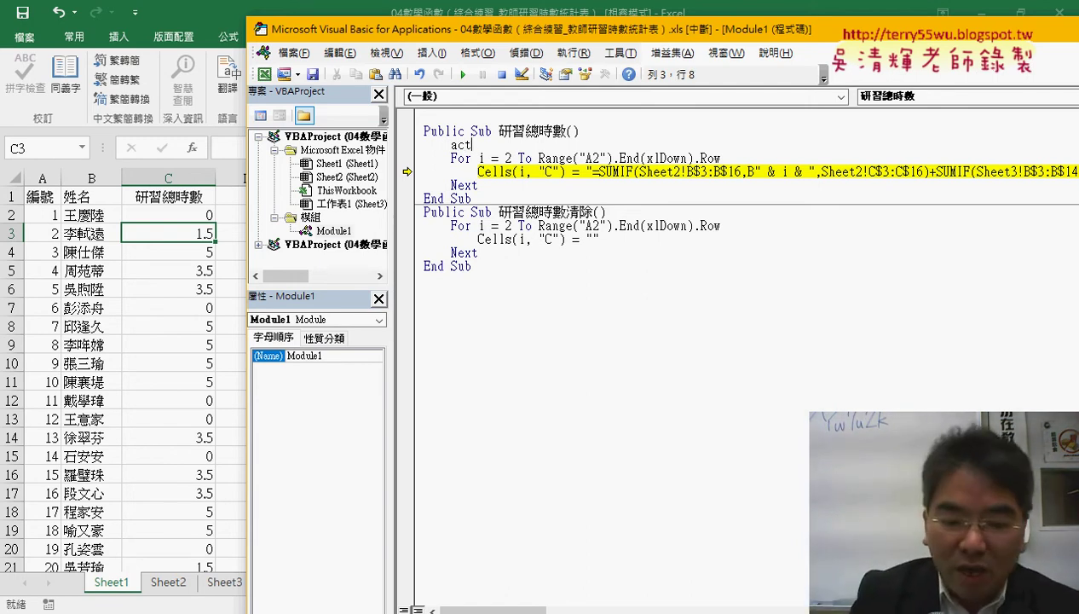
{"action": "type", "text": "ive"}
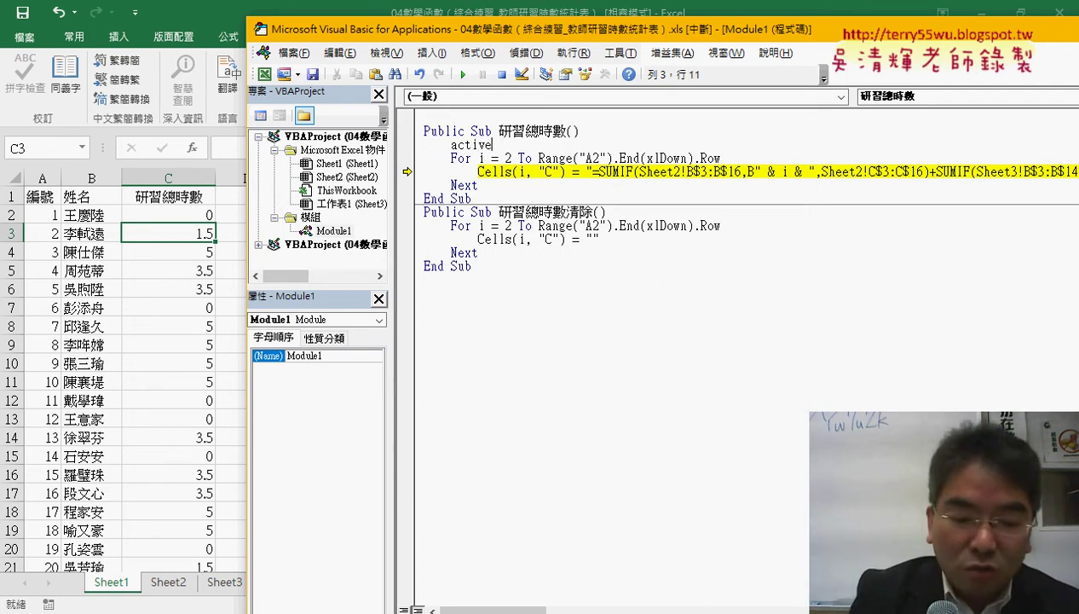
{"action": "type", "text": "sh"}
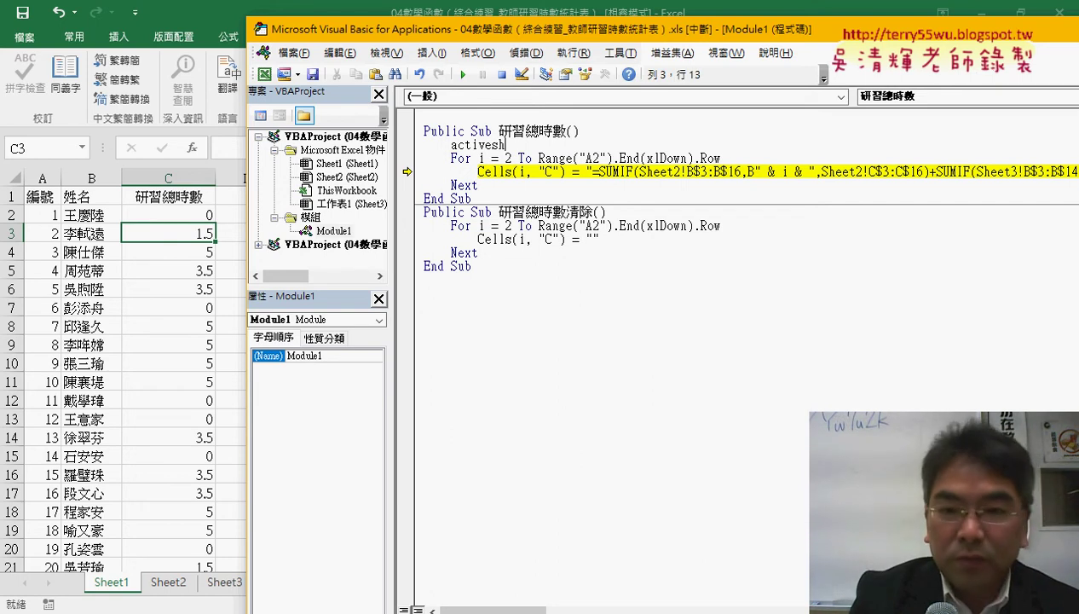
{"action": "type", "text": "eet"}
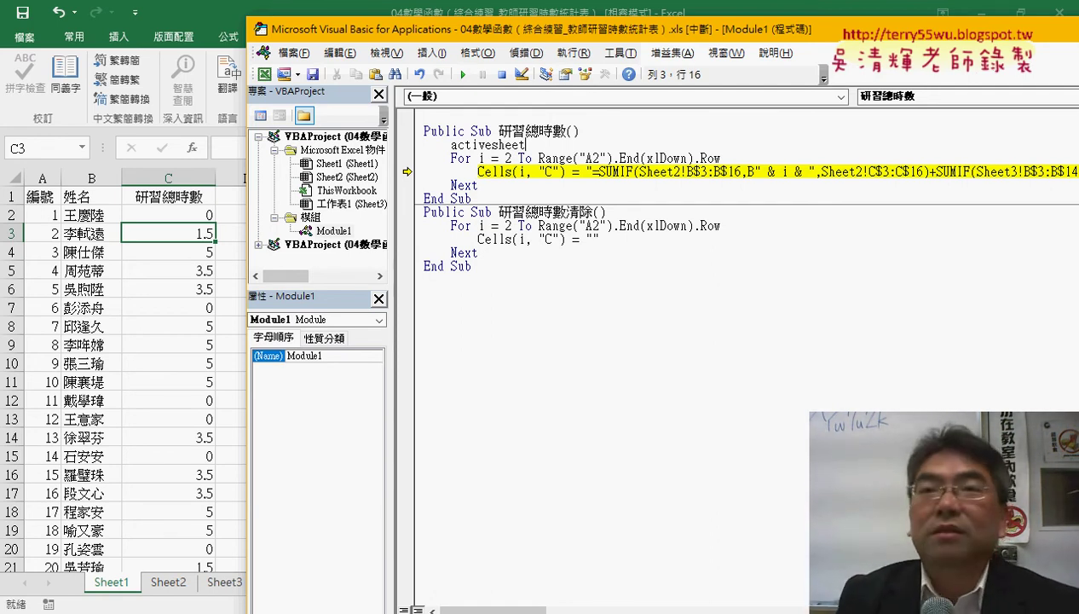
{"action": "type", "text": "."}
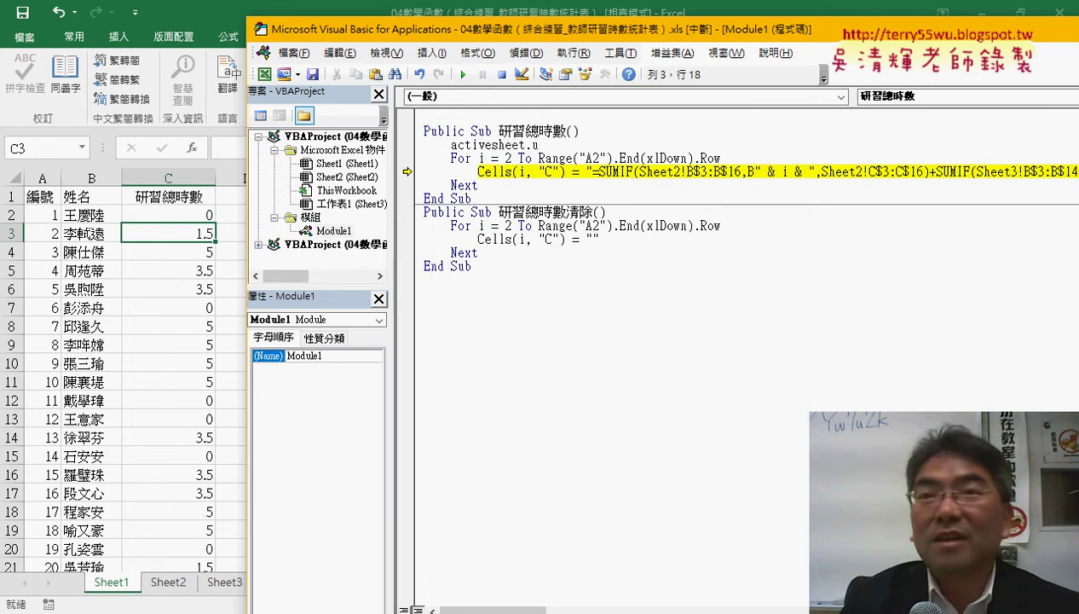
{"action": "type", "text": "unp"}
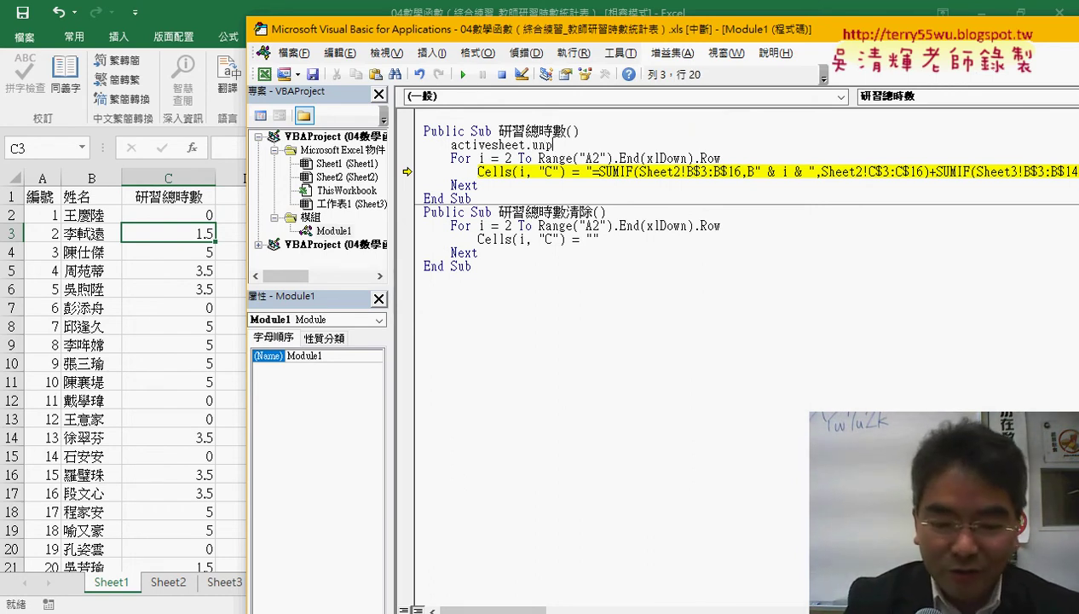
{"action": "type", "text": "rotect="}
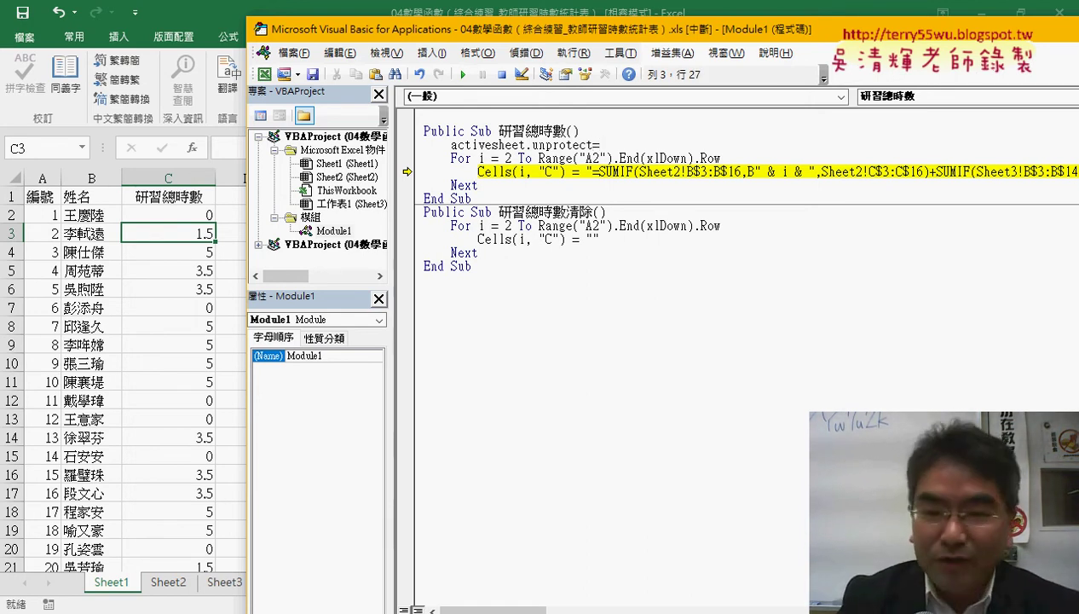
{"action": "type", "text": "\""}
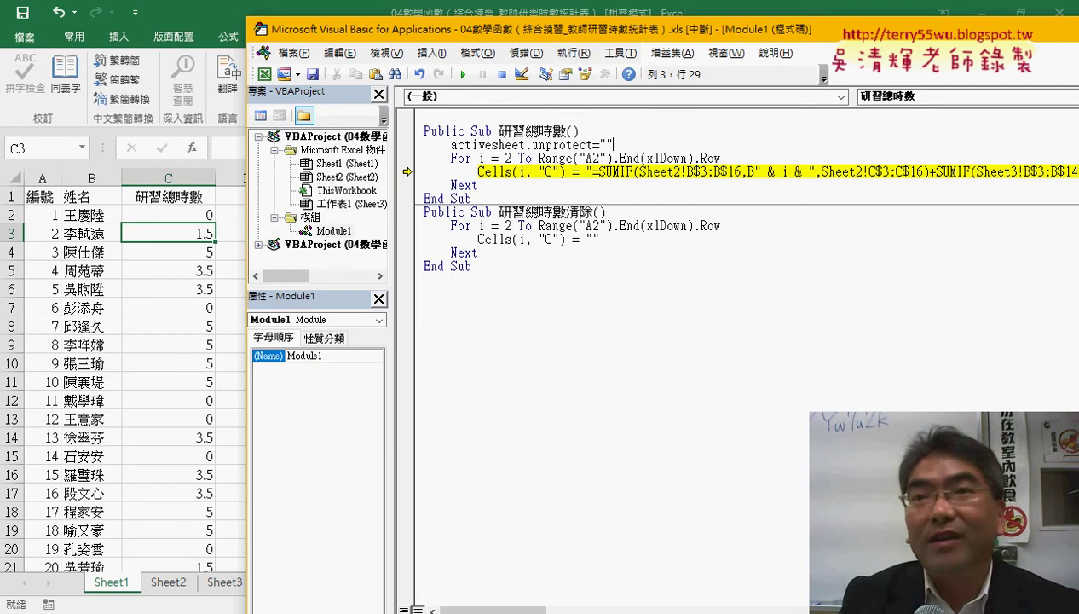
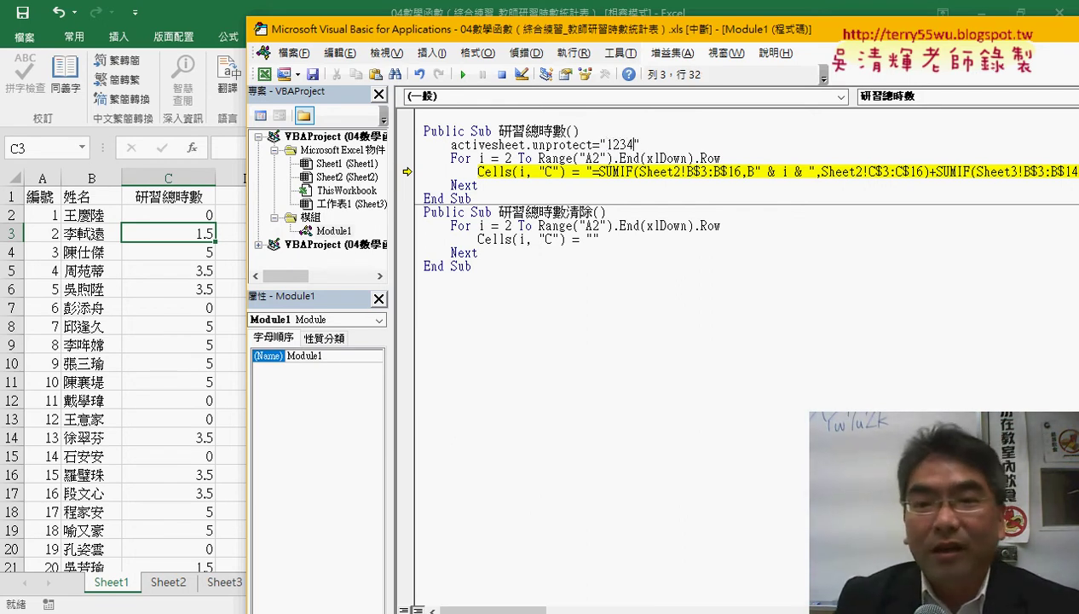
{"action": "left_click", "coordinate": [538, 266]}
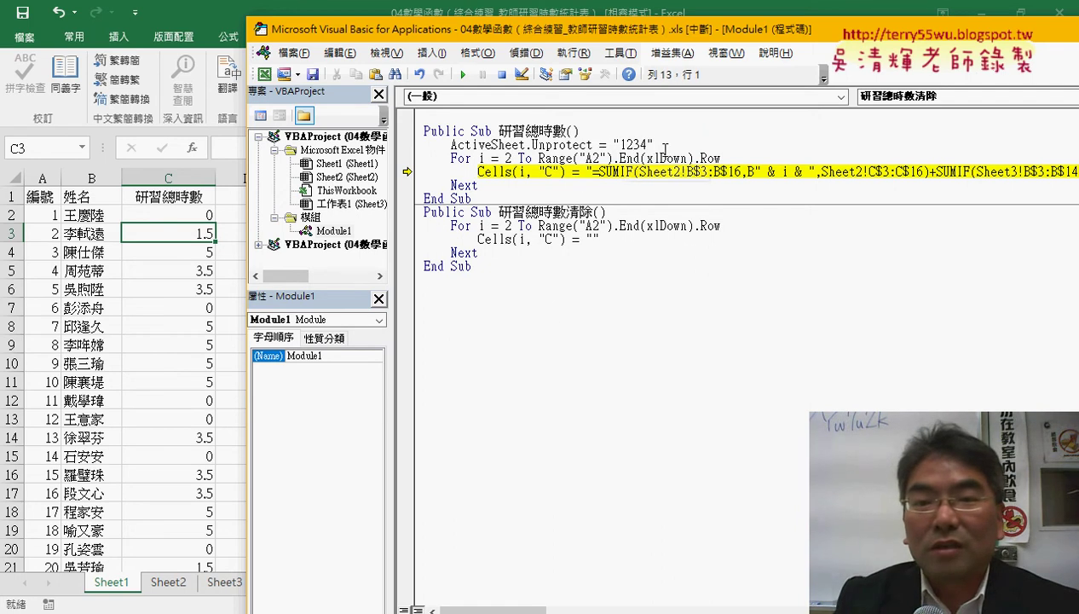
Add an ActiveSheet.Protect line after Next in the 研習總時數 macro.
{"action": "left_click_drag", "start_coordinate": [652, 145], "coordinate": [445, 144]}
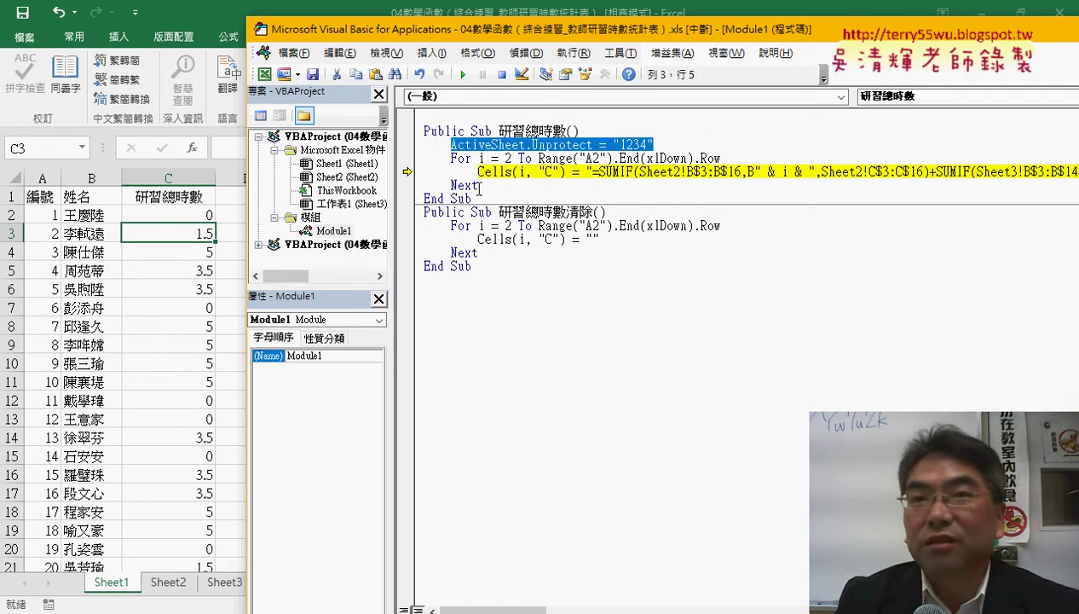
{"action": "left_click", "coordinate": [503, 185]}
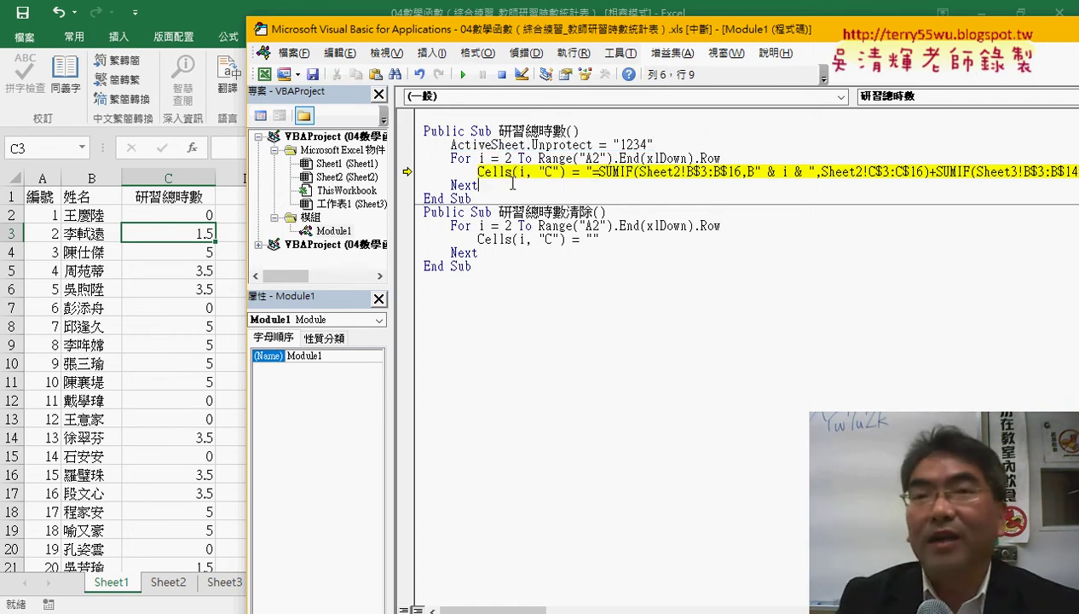
{"action": "key", "text": "Return"}
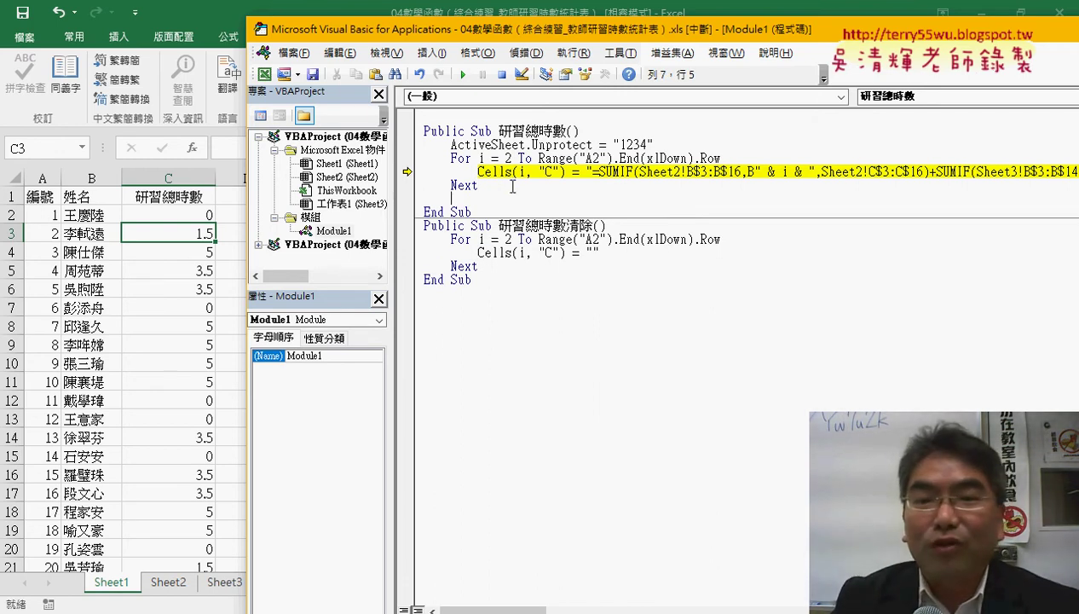
{"action": "left_click_drag", "start_coordinate": [449, 145], "coordinate": [653, 145]}
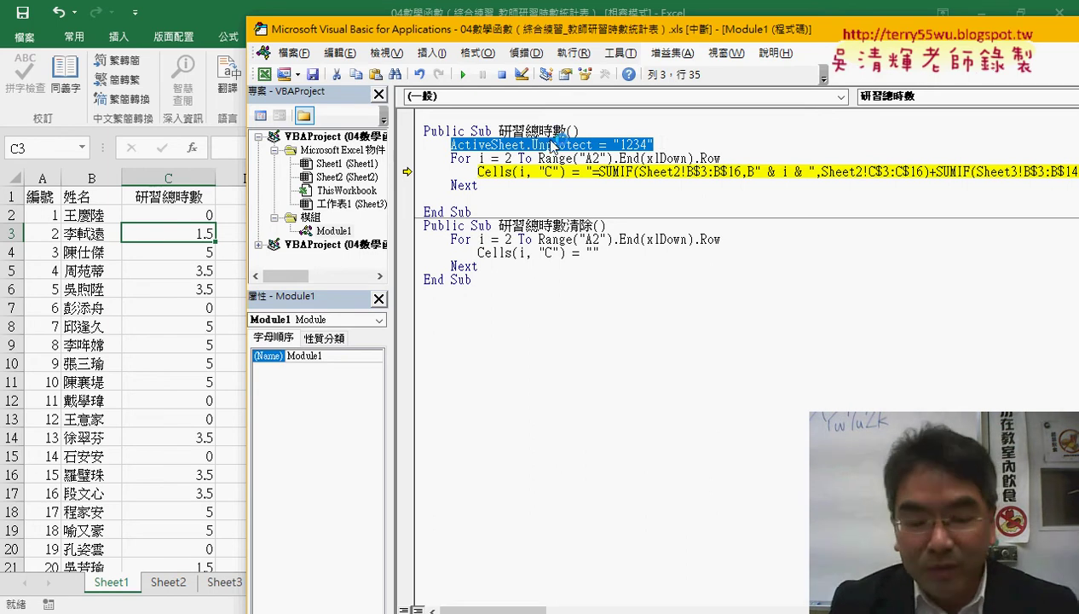
{"action": "left_click_drag", "start_coordinate": [503, 202], "coordinate": [546, 198]}
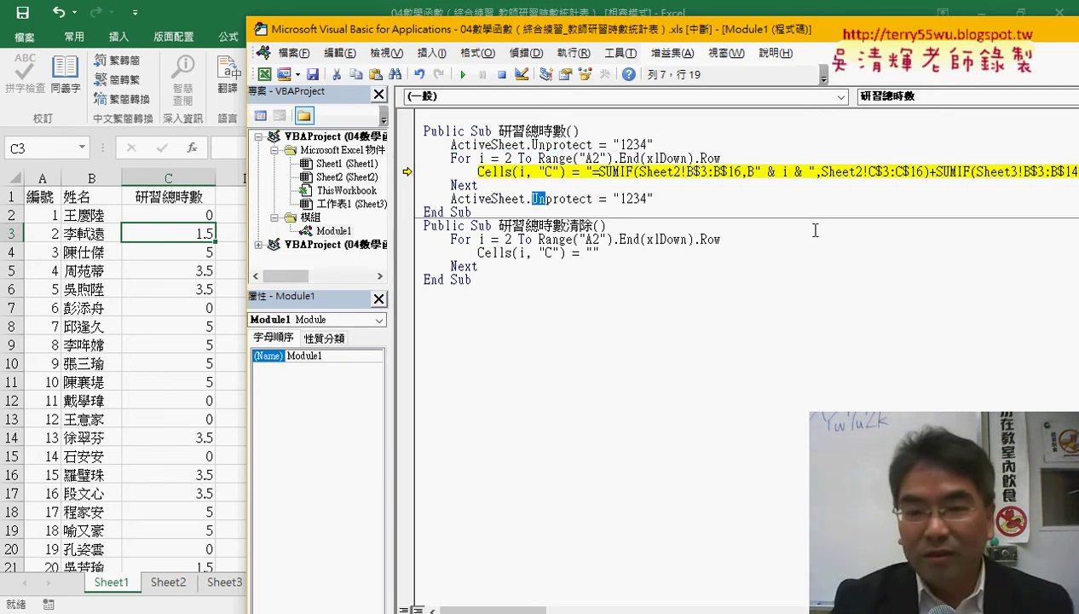
{"action": "key", "text": "Delete"}
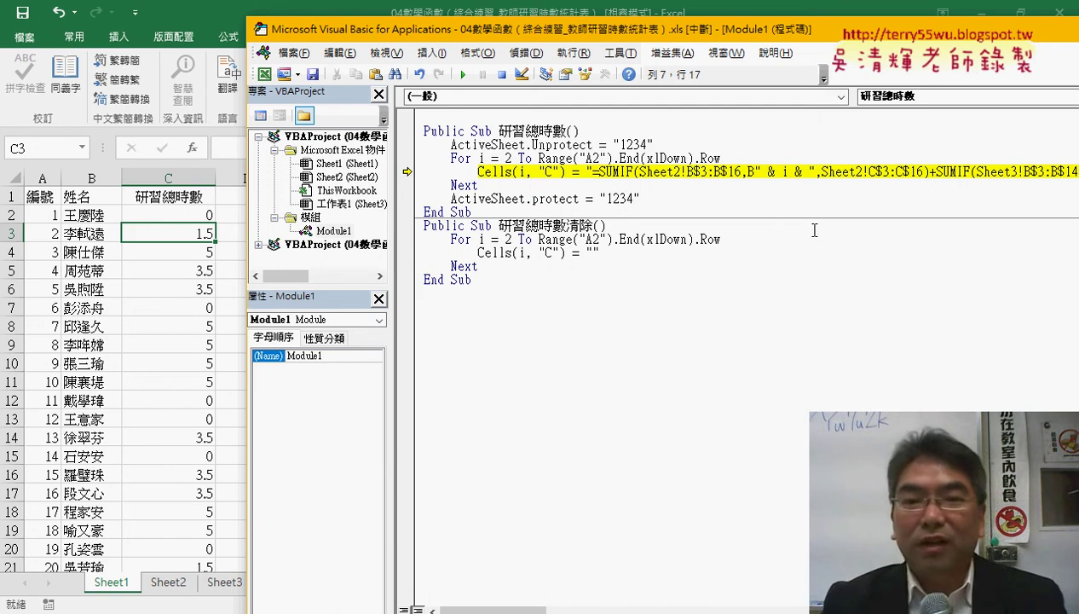
{"action": "left_click", "coordinate": [754, 334]}
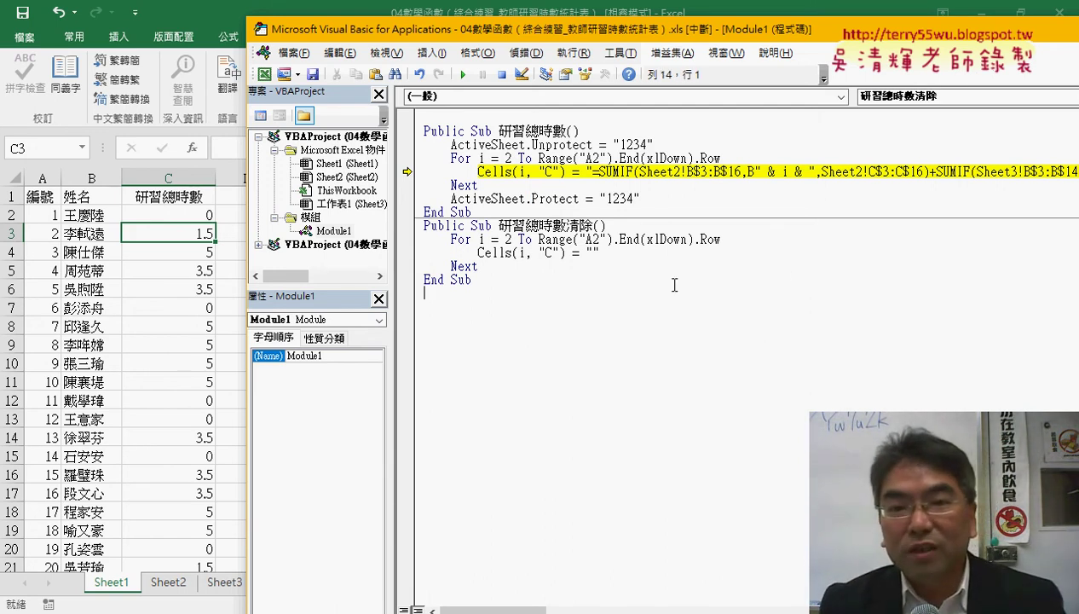
{"action": "left_click_drag", "start_coordinate": [451, 144], "coordinate": [592, 144]}
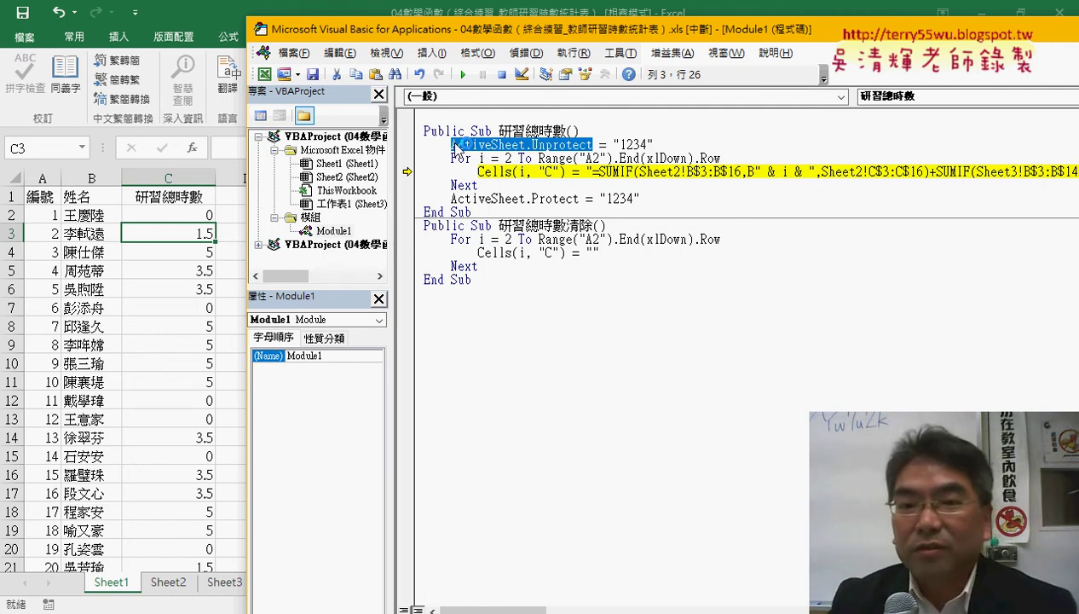
{"action": "left_click_drag", "start_coordinate": [531, 198], "coordinate": [579, 199]}
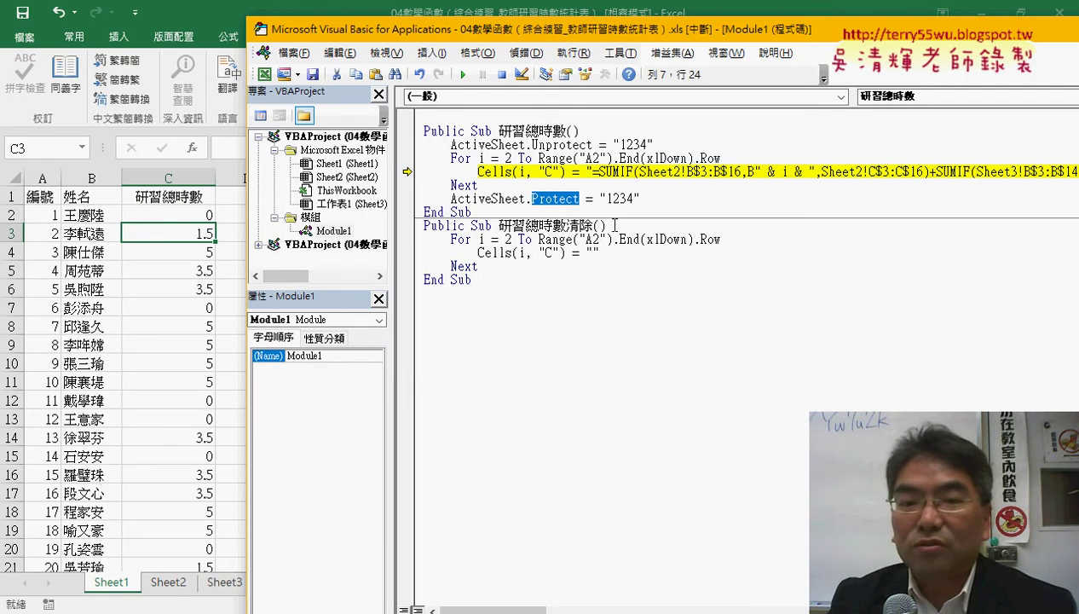
Copy the Unprotect and Protect lines to the start and end of the 研習總時數清除 macro.
{"action": "left_click", "coordinate": [610, 226]}
{"action": "key", "text": "Return"}
{"action": "key", "text": "Tab"}
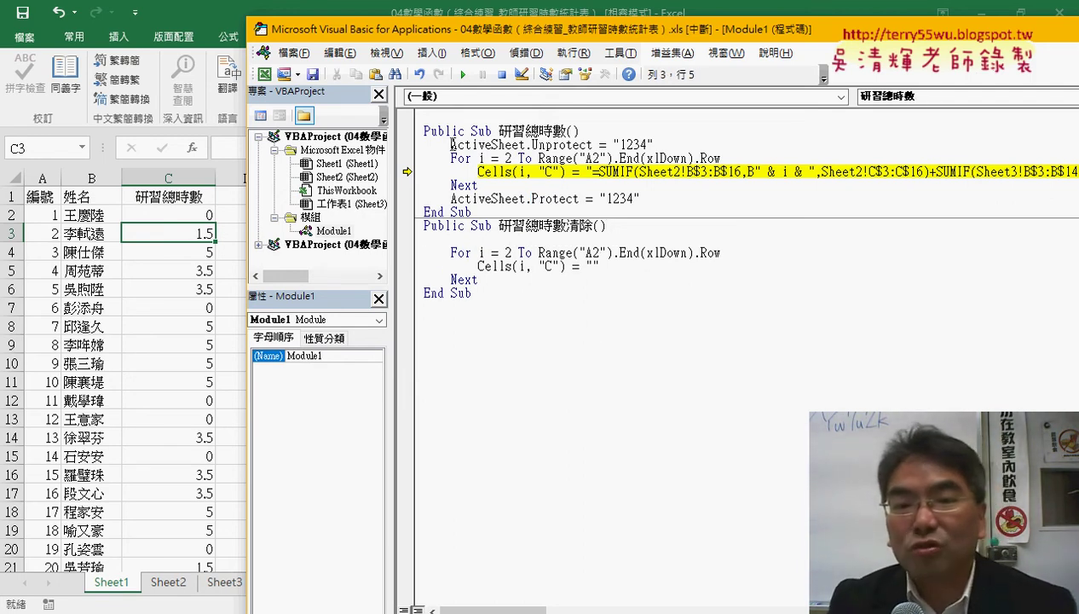
{"action": "left_click_drag", "start_coordinate": [450, 145], "coordinate": [652, 145]}
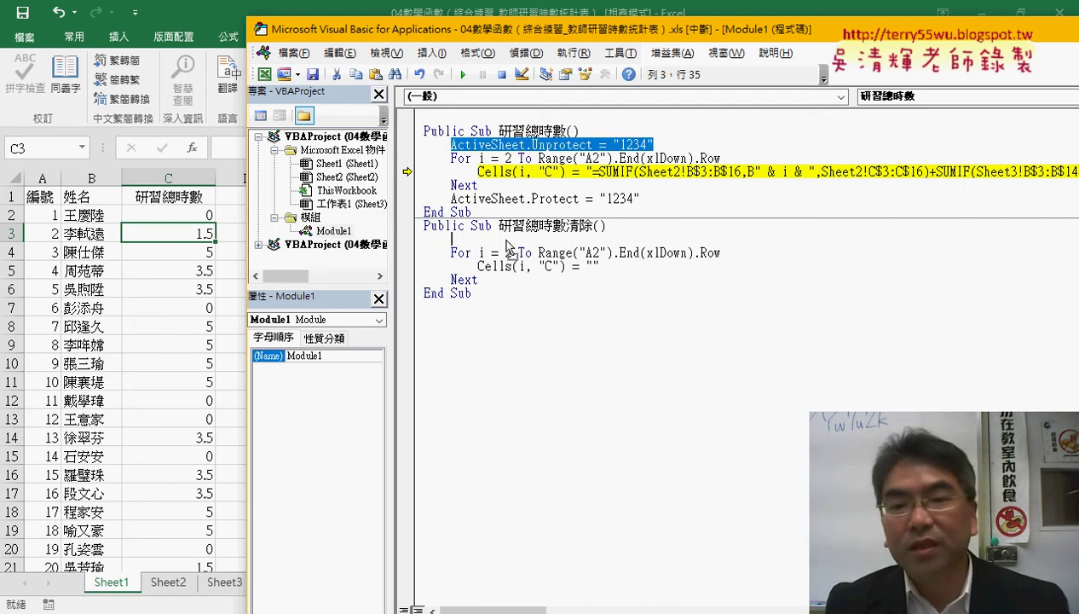
{"action": "left_click_drag", "start_coordinate": [509, 246], "coordinate": [451, 239]}
{"action": "left_click", "coordinate": [542, 279]}
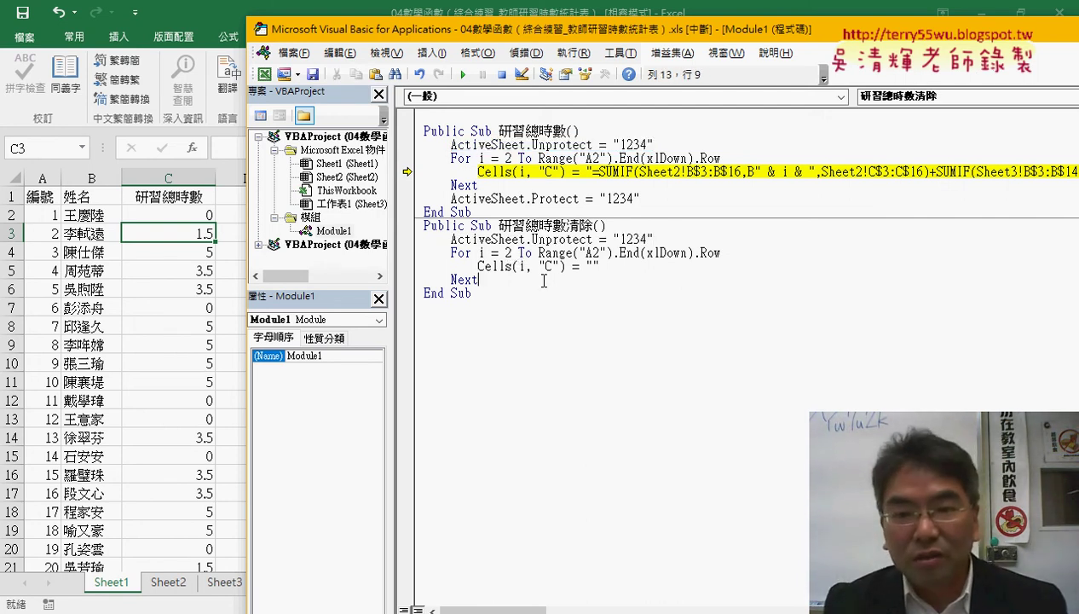
{"action": "key", "text": "Return"}
{"action": "left_click_drag", "start_coordinate": [641, 198], "coordinate": [450, 198]}
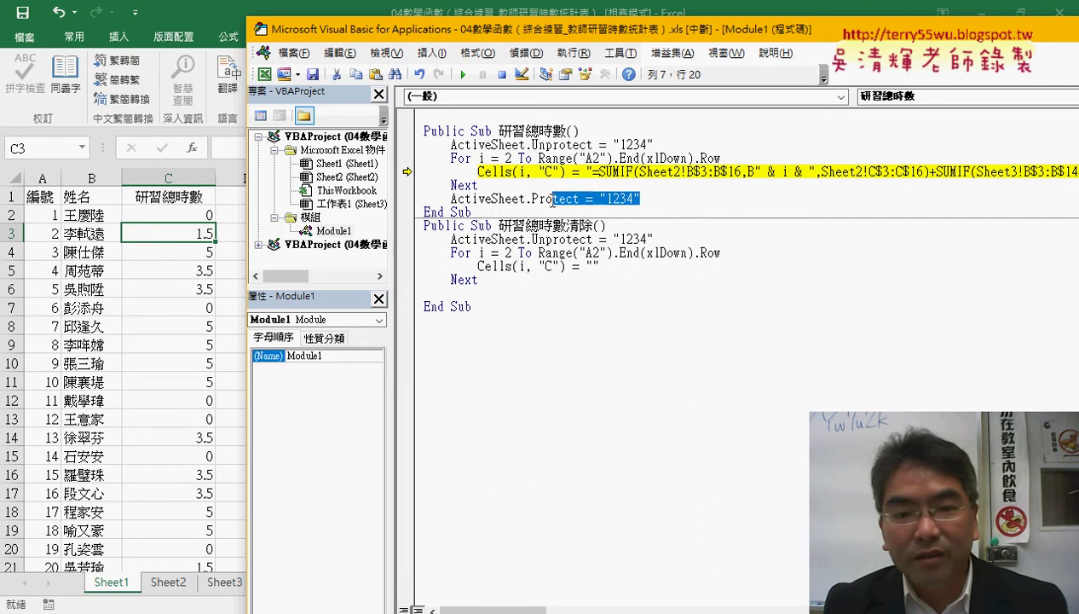
{"action": "left_click_drag", "start_coordinate": [460, 269], "coordinate": [452, 293]}
{"action": "left_click", "coordinate": [694, 312]}
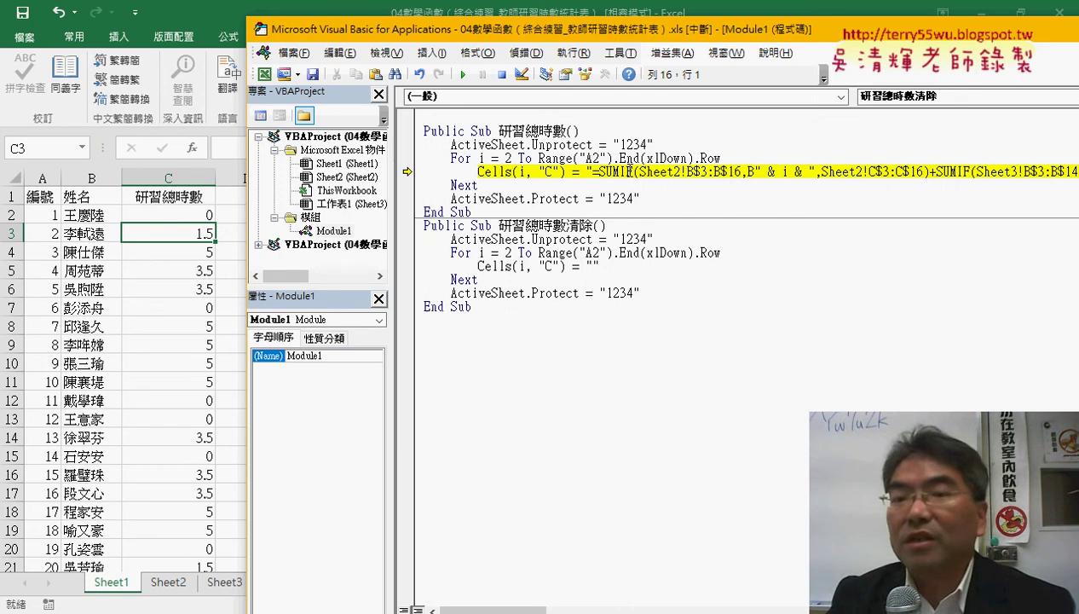
Move the yellow execution point up to the ActiveSheet.Unprotect line and shift the editor down.
{"action": "left_click", "coordinate": [594, 172]}
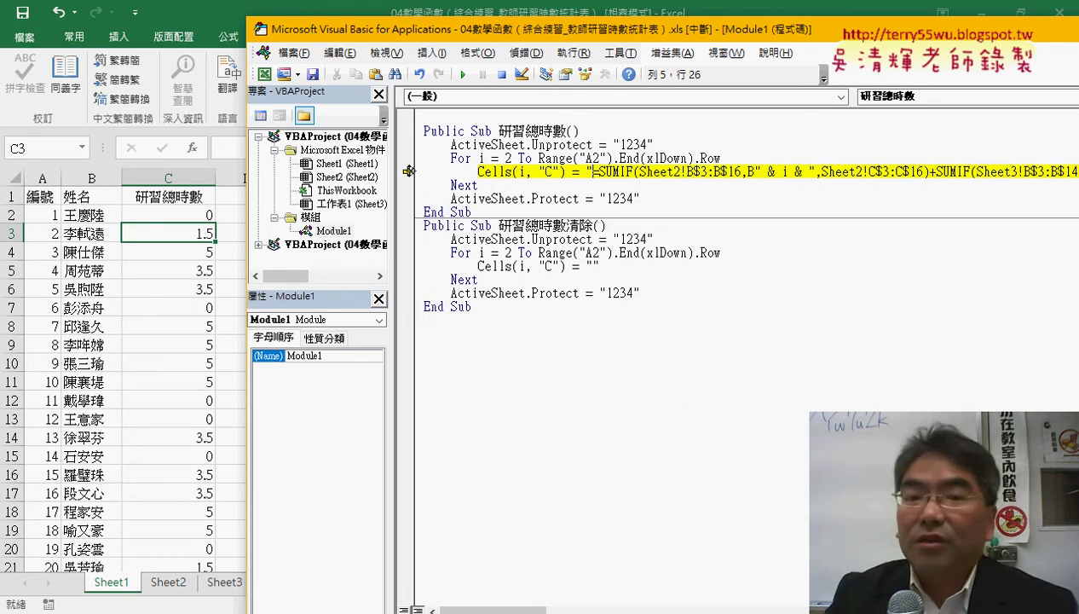
{"action": "left_click_drag", "start_coordinate": [409, 171], "coordinate": [413, 149]}
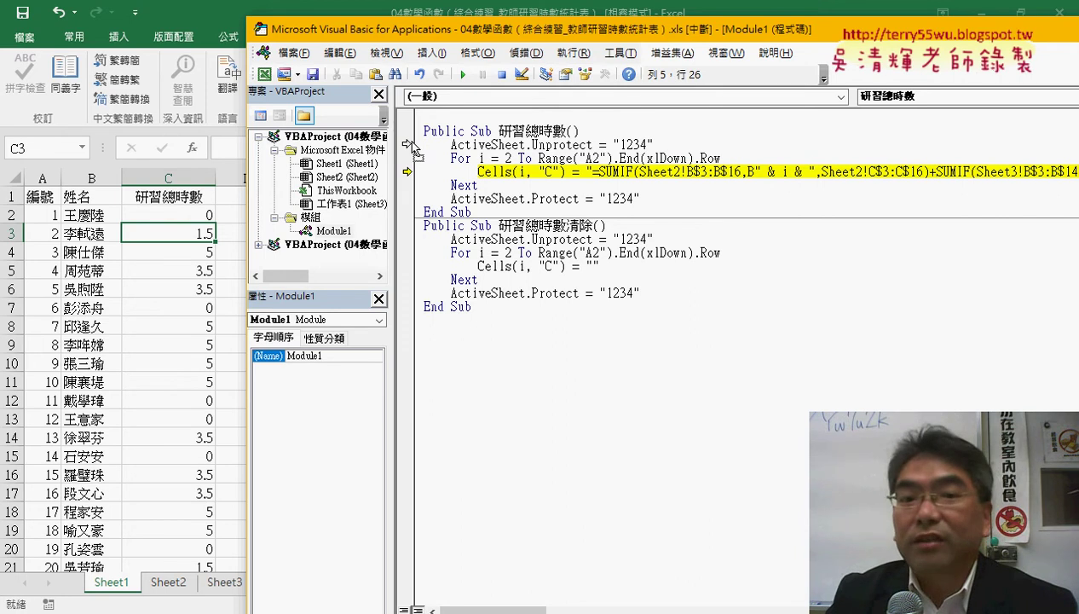
{"action": "left_click_drag", "start_coordinate": [413, 149], "coordinate": [407, 168]}
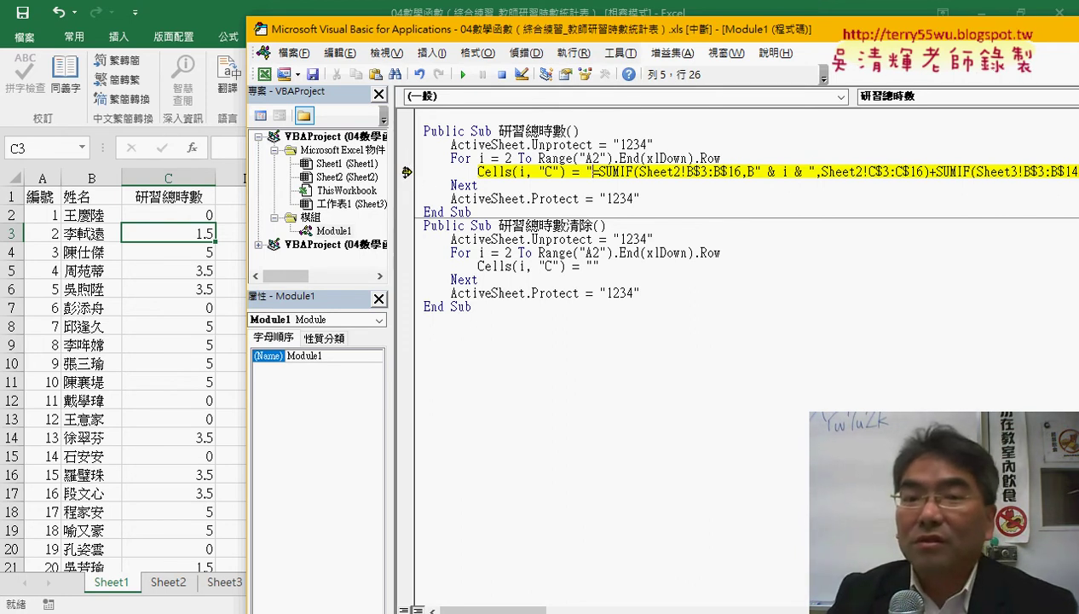
{"action": "left_click_drag", "start_coordinate": [408, 172], "coordinate": [407, 144]}
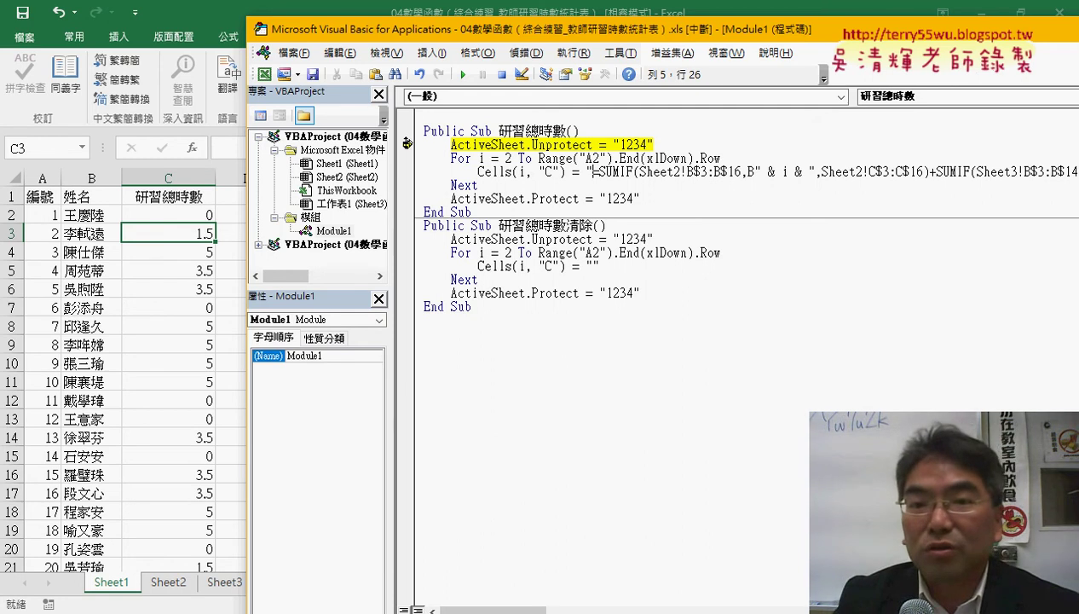
{"action": "left_click", "coordinate": [532, 54]}
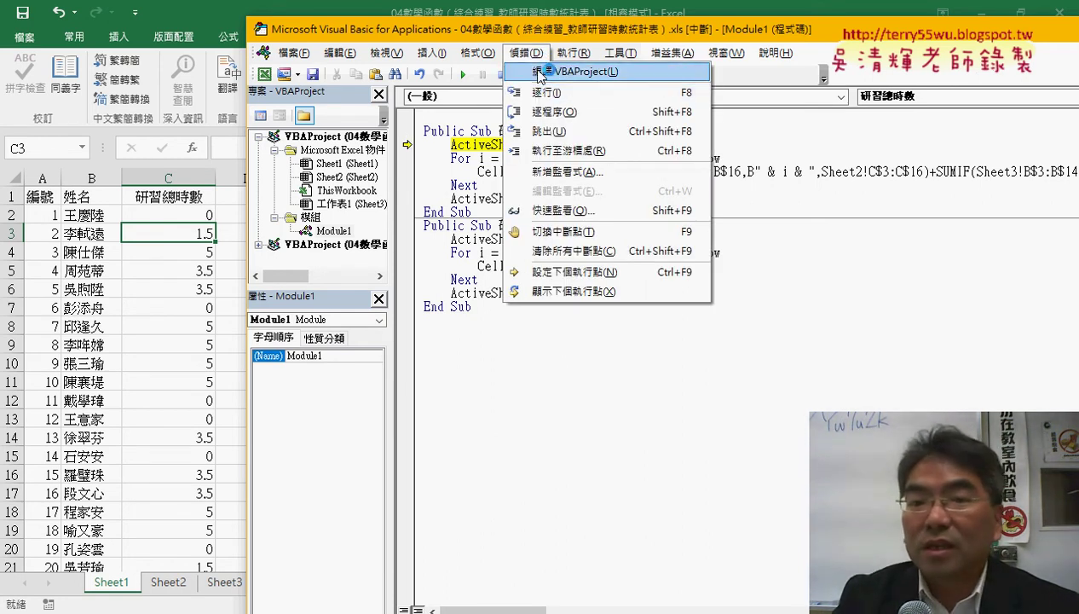
{"action": "left_click", "coordinate": [537, 34]}
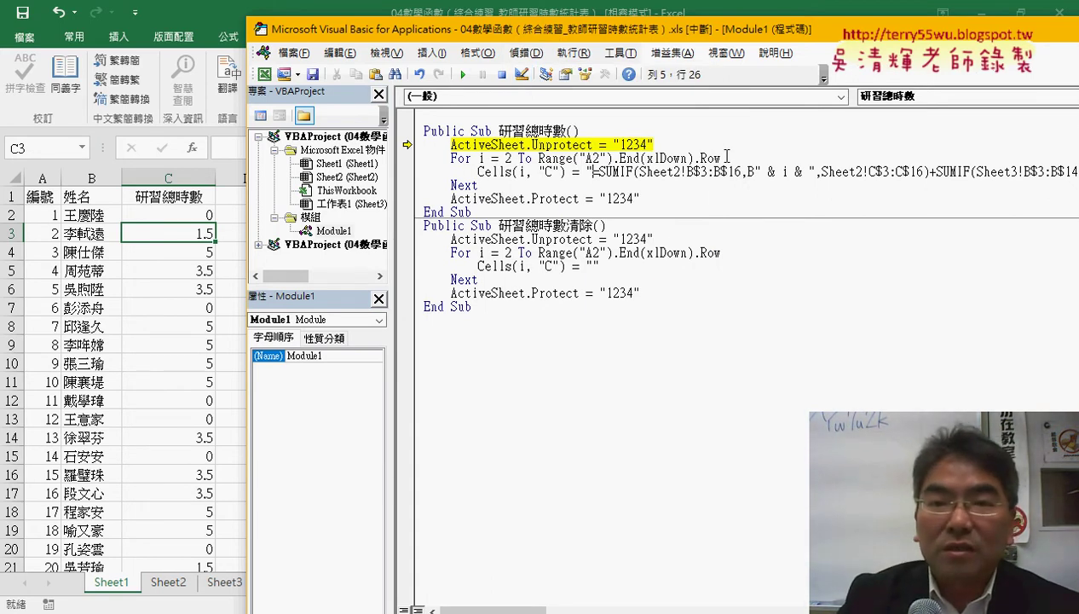
{"action": "mouse_move", "coordinate": [540, 34]}
{"action": "left_mouse_down"}
{"action": "mouse_move", "coordinate": [523, 245]}
{"action": "mouse_move", "coordinate": [514, 214]}
{"action": "left_mouse_up"}
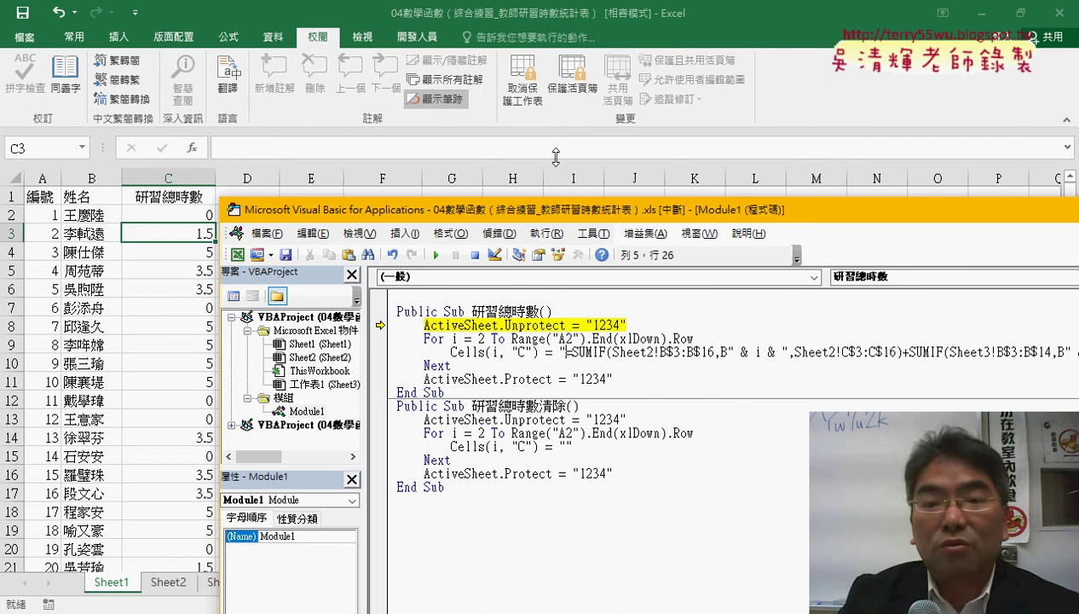
Step the Unprotect line with F8, cancel the password prompt and choose Debug.
{"action": "left_click", "coordinate": [559, 325]}
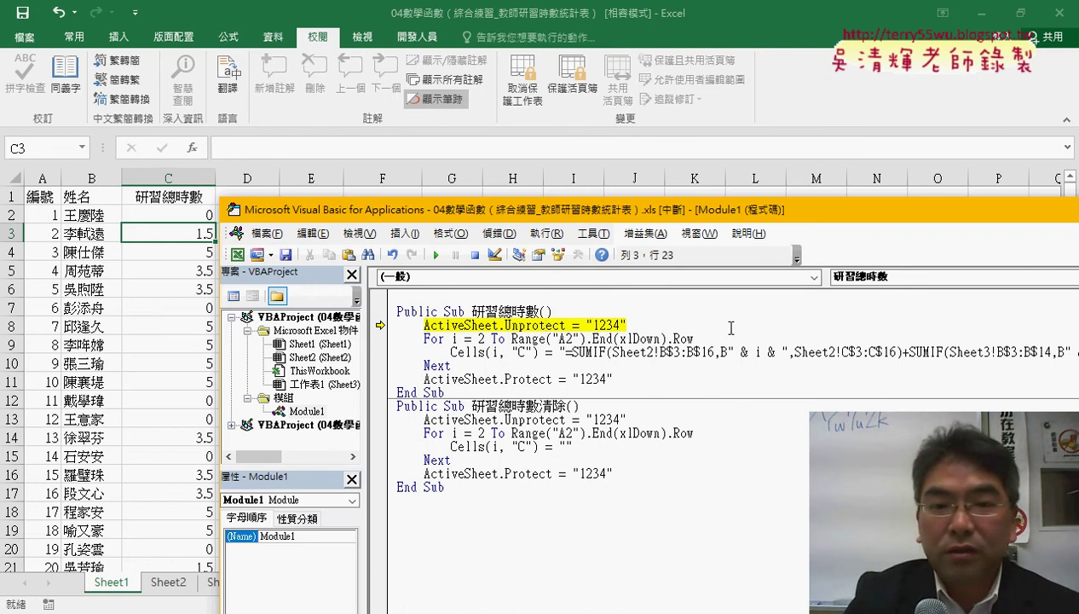
{"action": "key", "text": "F8"}
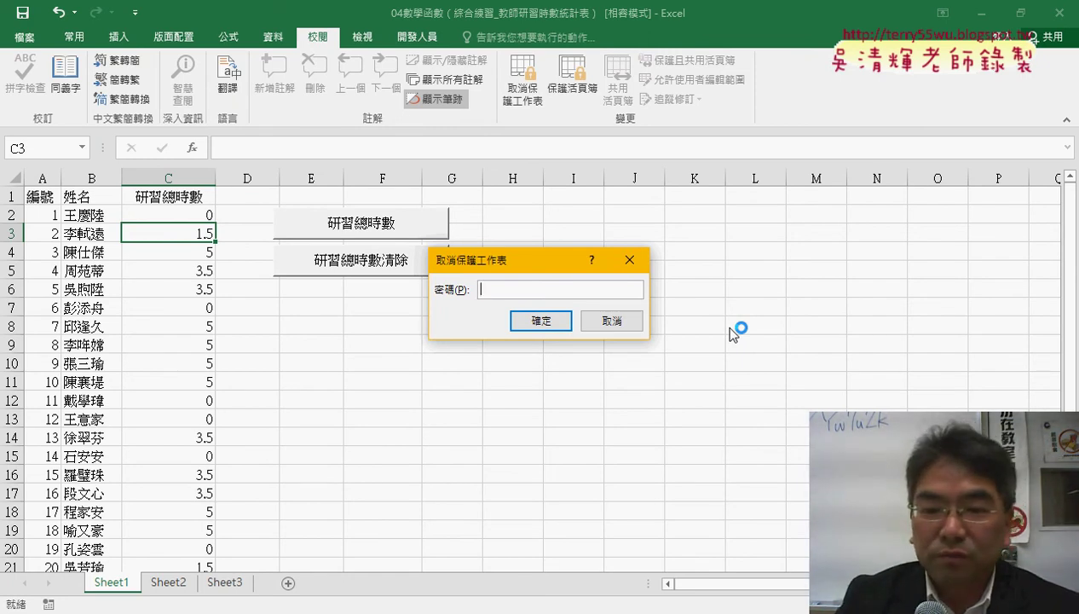
{"action": "left_click", "coordinate": [630, 266]}
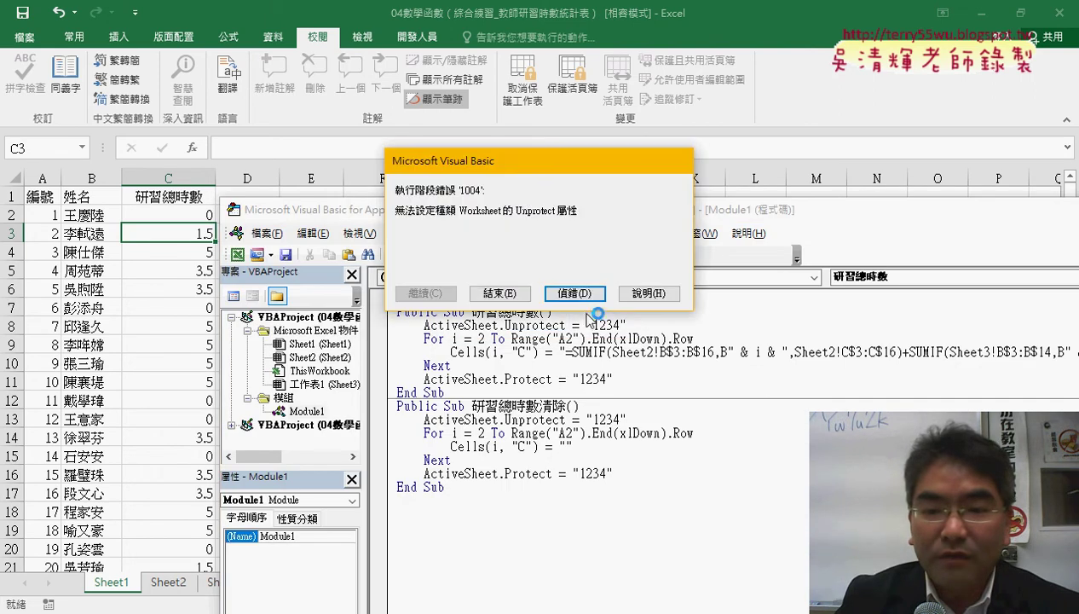
{"action": "key", "text": "Return"}
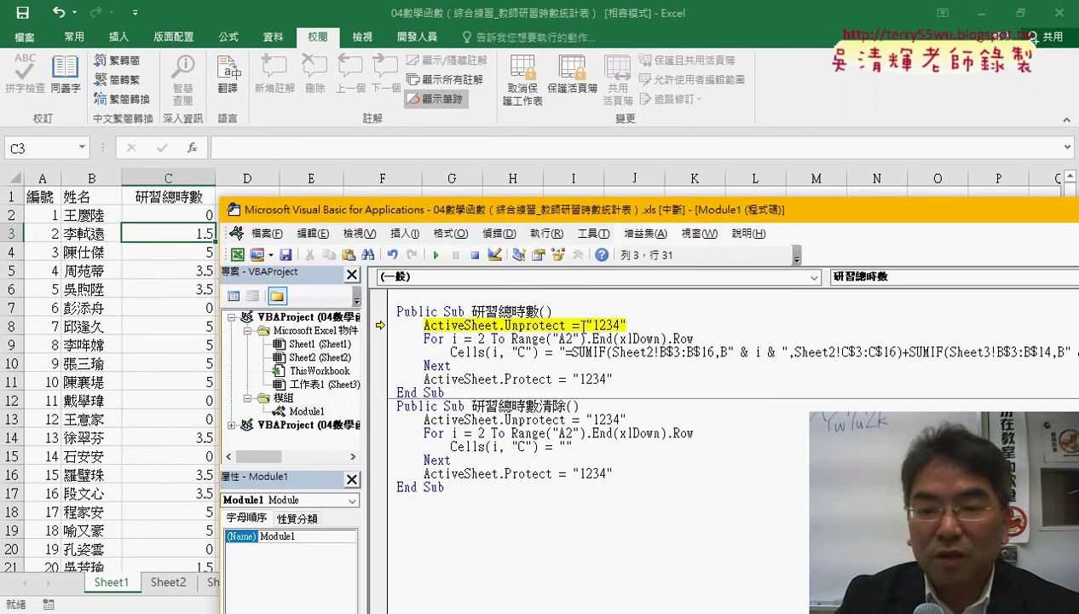
Rewrite the fill macro's Unprotect and Protect calls with the password in parentheses.
{"action": "left_click_drag", "start_coordinate": [574, 325], "coordinate": [596, 324]}
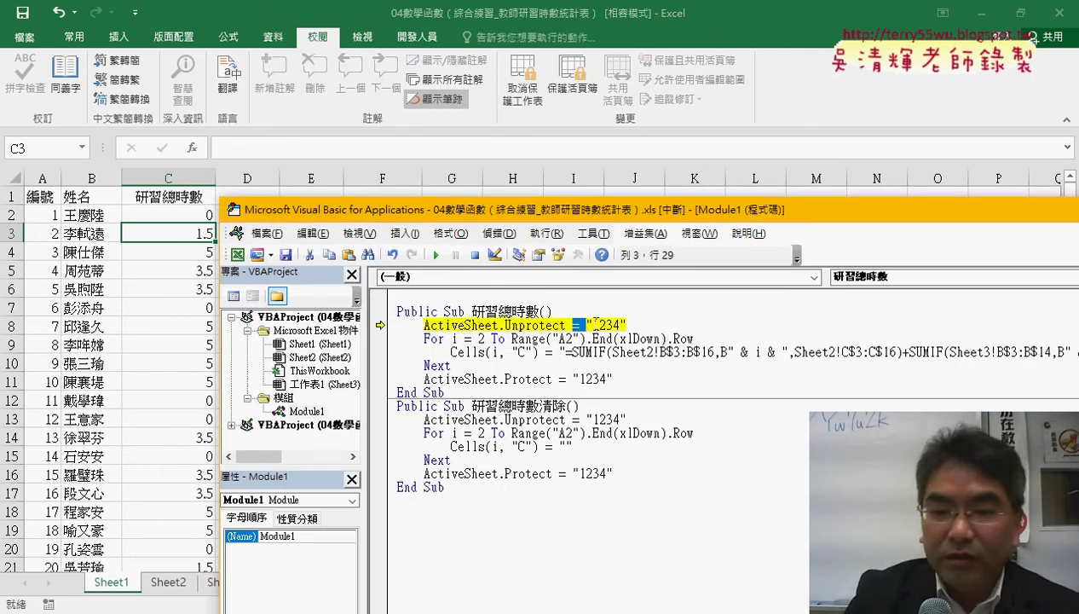
{"action": "type", "text": "("}
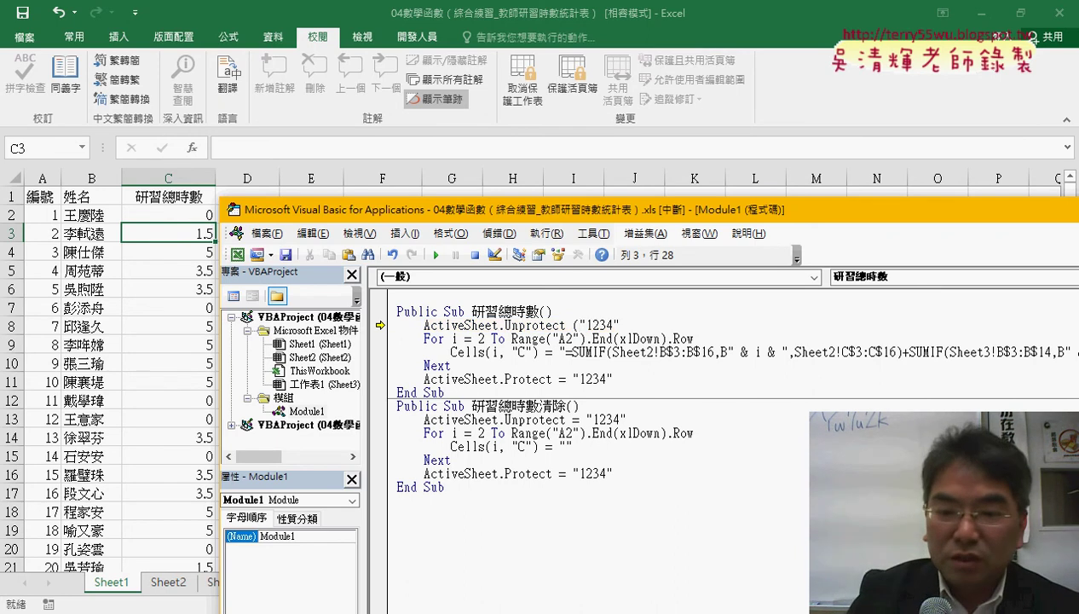
{"action": "type", "text": ")"}
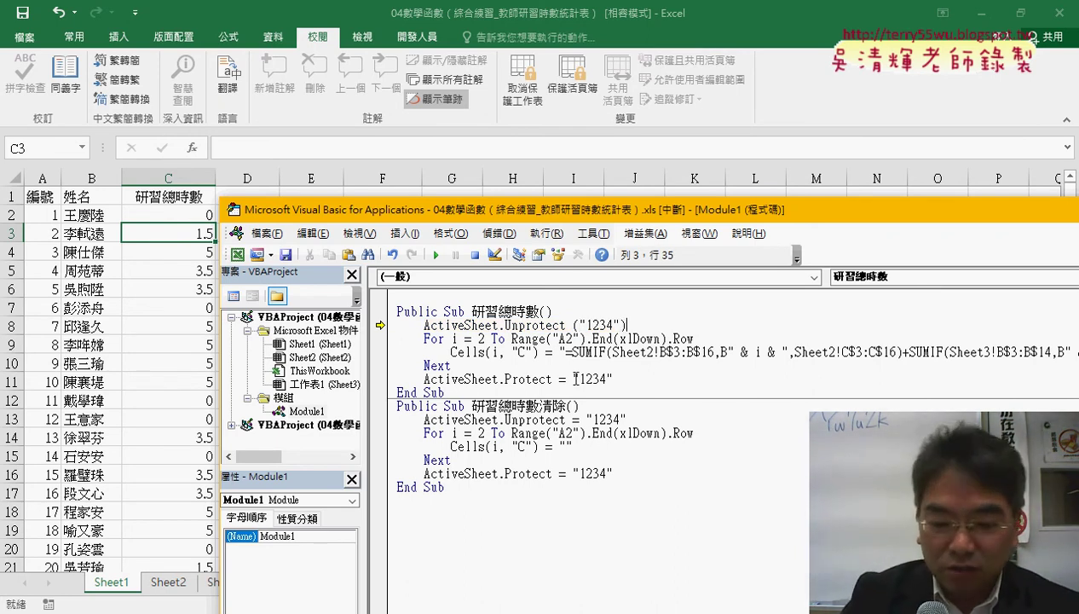
{"action": "left_click_drag", "start_coordinate": [579, 378], "coordinate": [551, 379]}
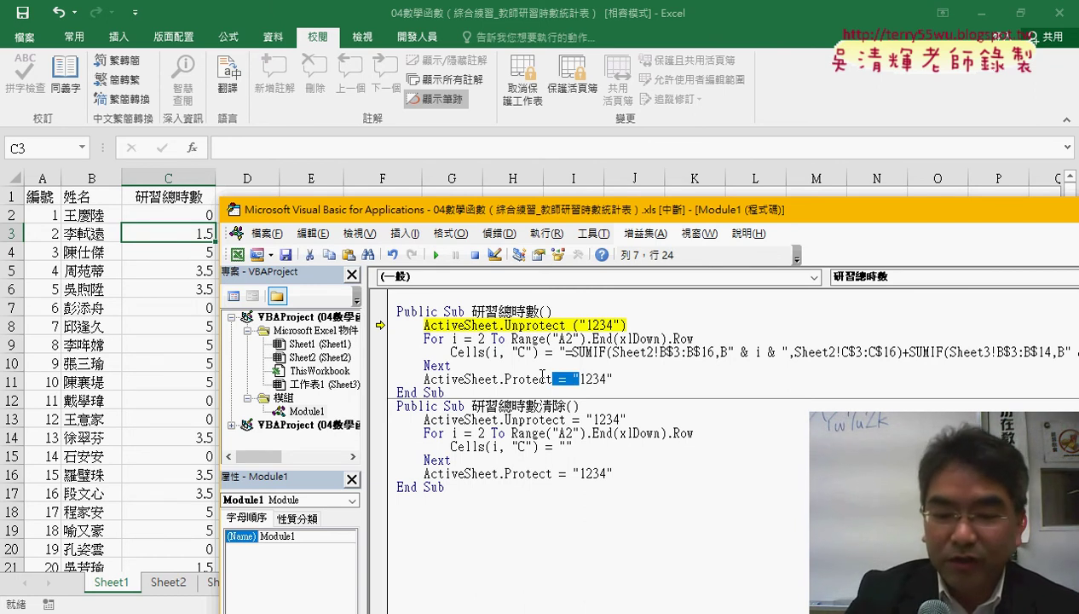
{"action": "type", "text": "("}
{"action": "key", "text": "End"}
{"action": "key", "text": "BackSpace"}
{"action": "type", "text": ")"}
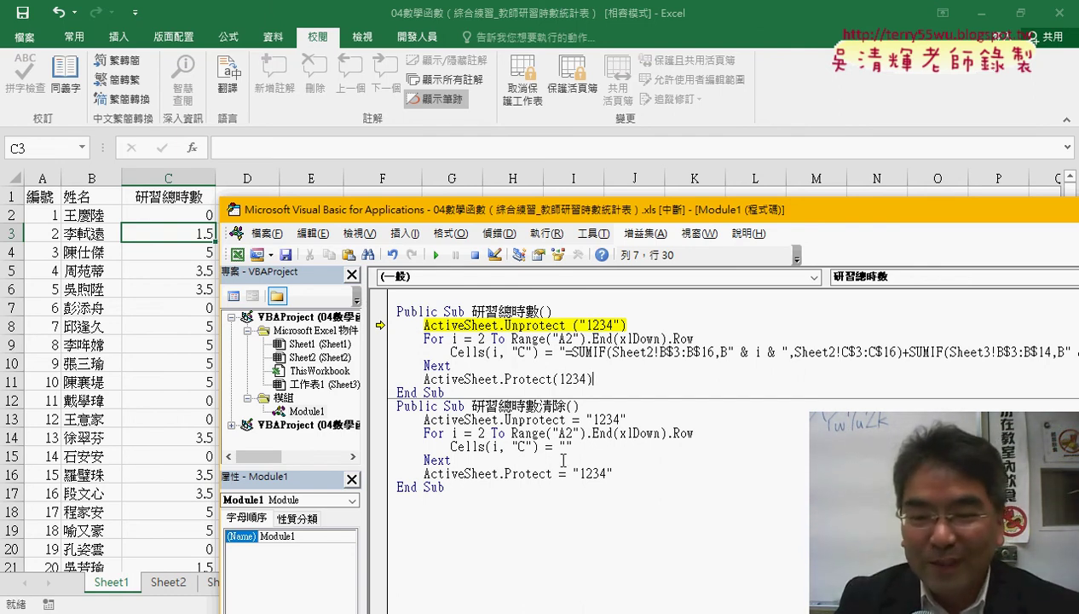
Put the password in parentheses in the clear macro's calls, then step Unprotect with F8.
{"action": "double_click", "coordinate": [578, 419]}
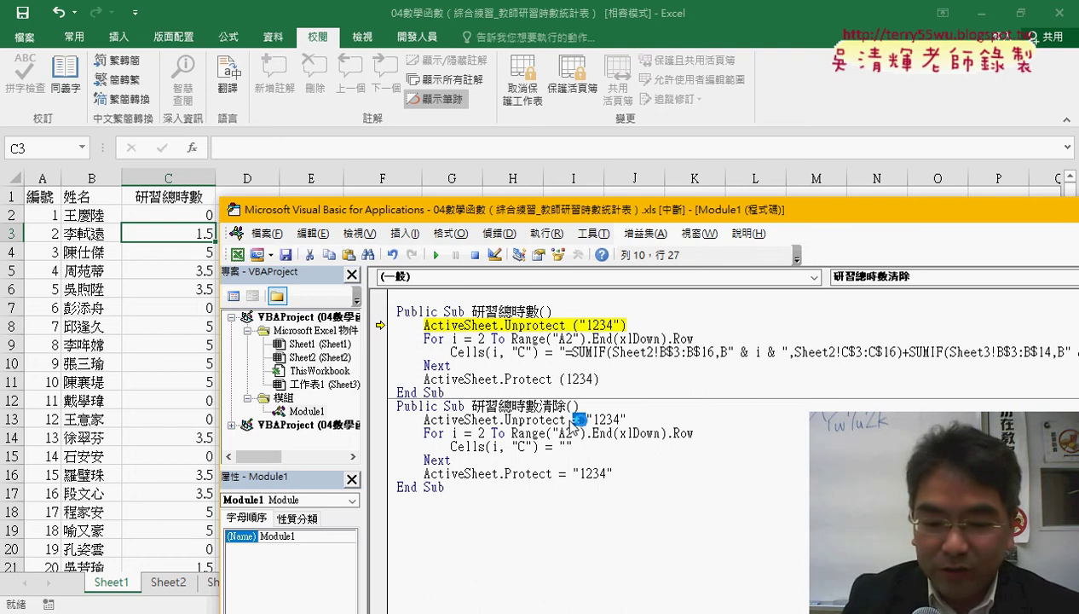
{"action": "type", "text": "("}
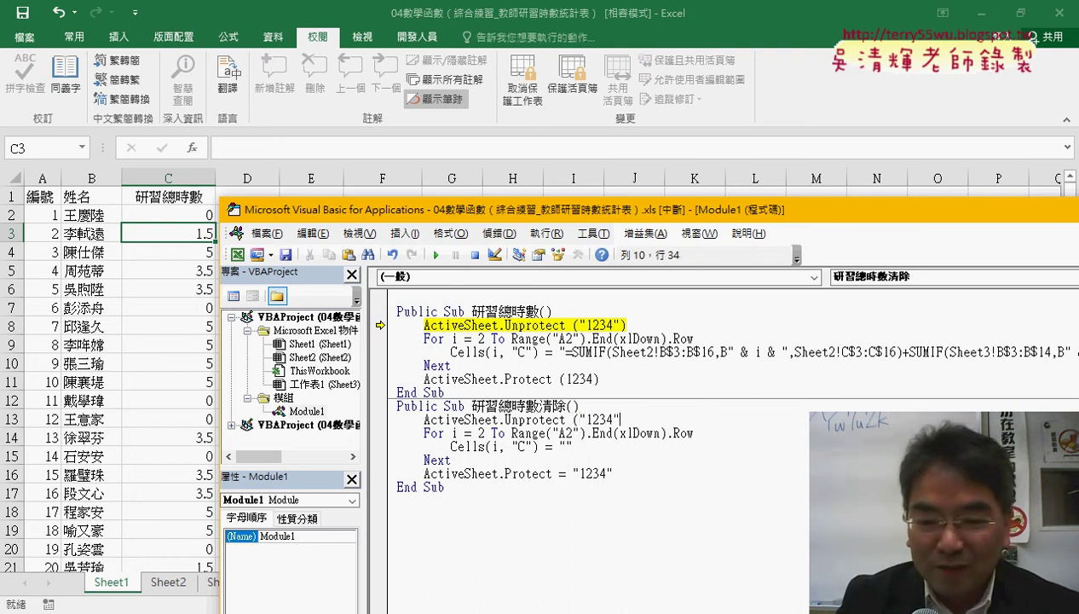
{"action": "type", "text": ")"}
{"action": "double_click", "coordinate": [560, 473]}
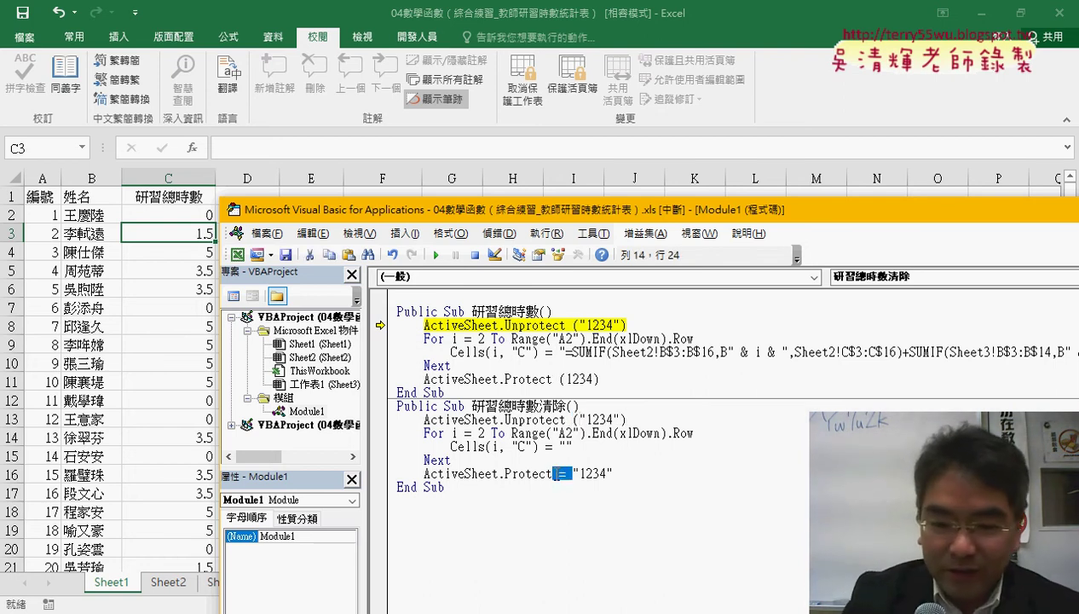
{"action": "type", "text": "("}
{"action": "key", "text": "End"}
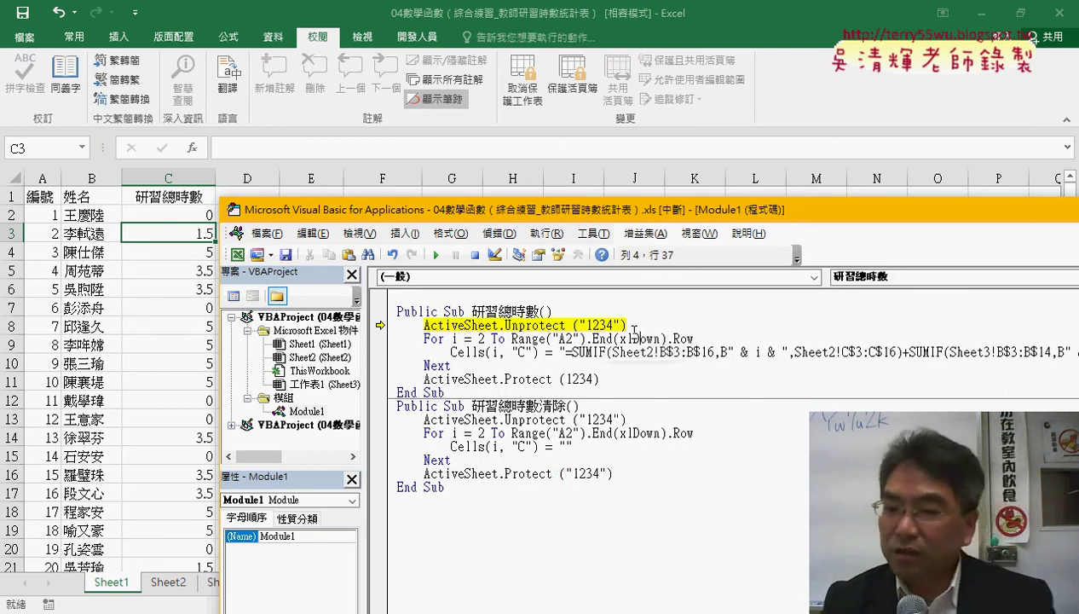
{"action": "left_click_drag", "start_coordinate": [628, 325], "coordinate": [567, 325]}
{"action": "left_click", "coordinate": [682, 325]}
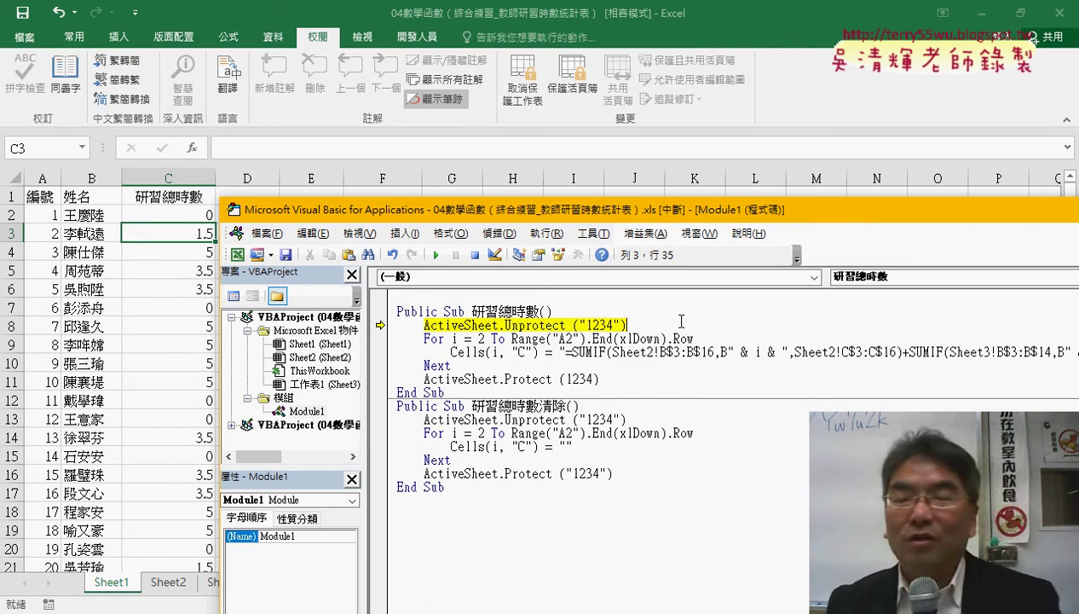
{"action": "key", "text": "F8"}
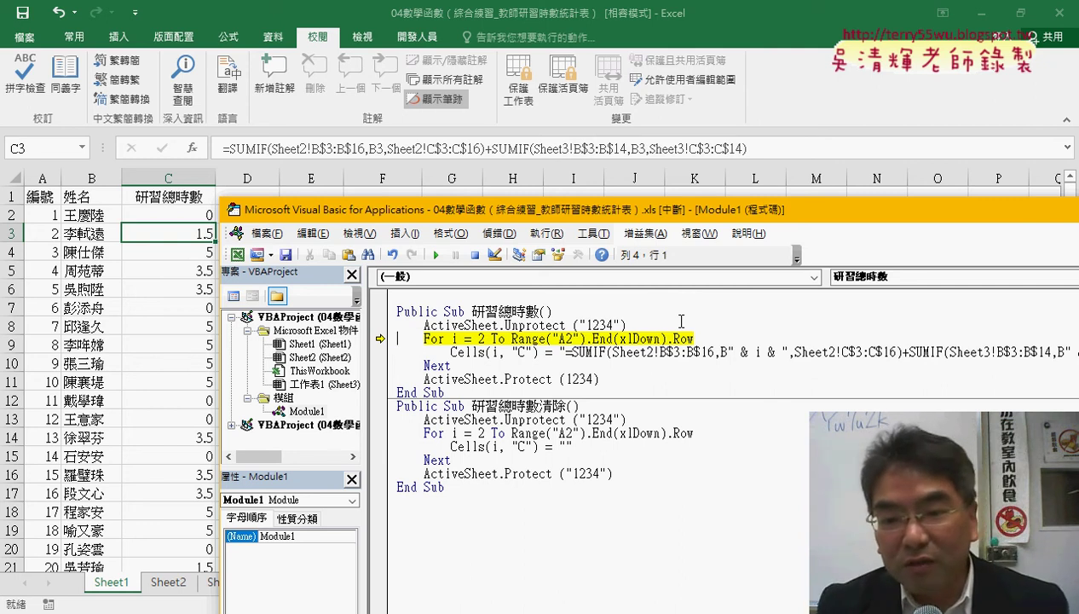
Continue the paused 研習總時數 macro so it finishes and re-protects the sheet.
{"action": "left_click", "coordinate": [566, 324]}
{"action": "left_click_drag", "start_coordinate": [567, 325], "coordinate": [630, 325]}
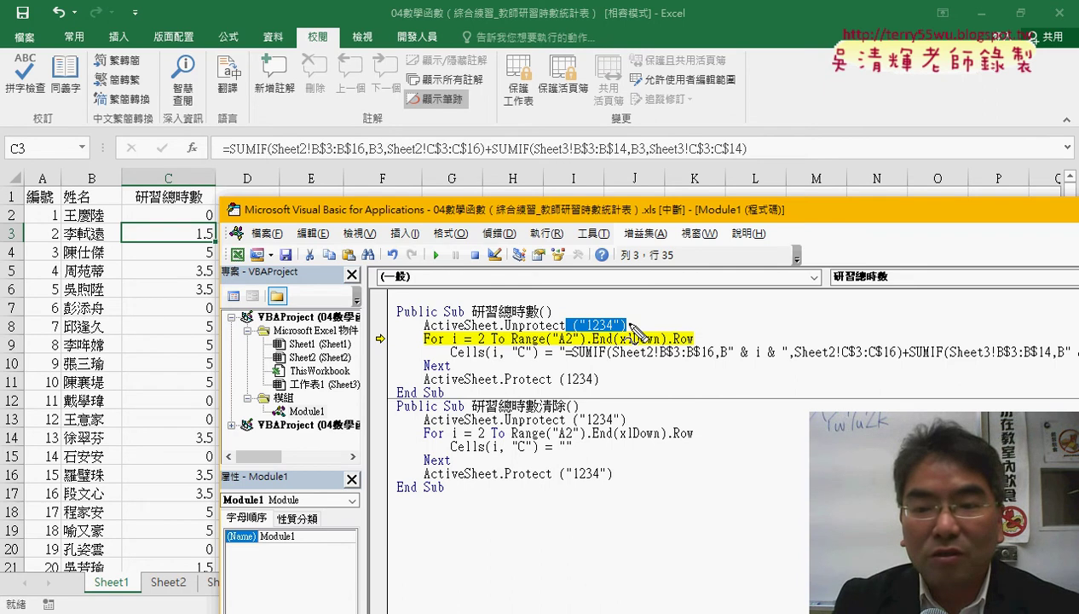
{"action": "mouse_move", "coordinate": [643, 291]}
{"action": "left_mouse_down"}
{"action": "mouse_move", "coordinate": [694, 290]}
{"action": "mouse_move", "coordinate": [665, 334]}
{"action": "mouse_move", "coordinate": [715, 286]}
{"action": "left_mouse_up"}
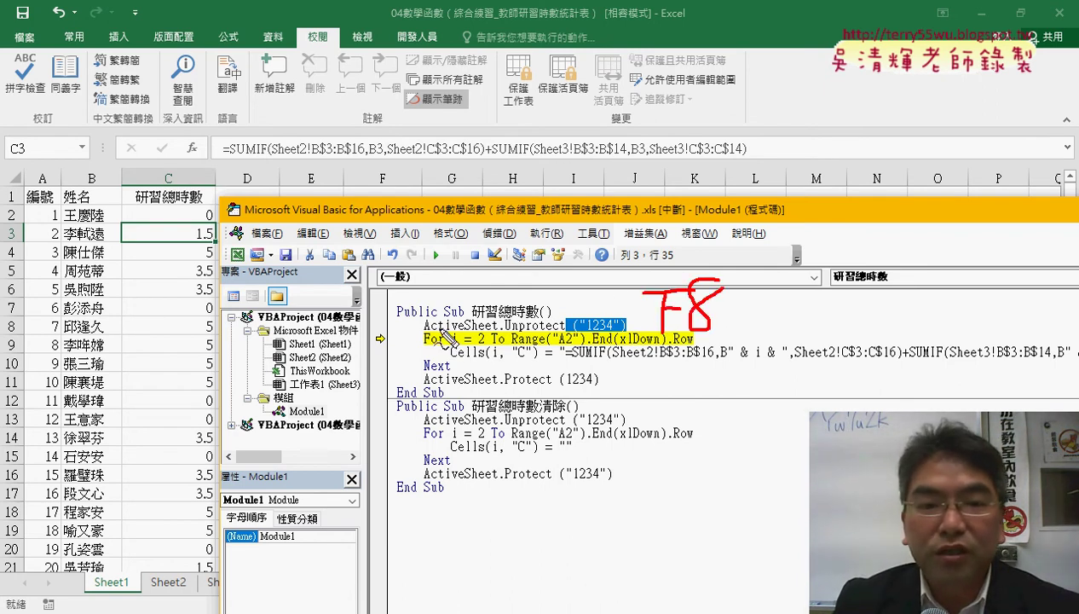
{"action": "mouse_move", "coordinate": [423, 323]}
{"action": "left_mouse_down"}
{"action": "mouse_move", "coordinate": [354, 169]}
{"action": "mouse_move", "coordinate": [372, 191]}
{"action": "left_mouse_up"}
{"action": "mouse_move", "coordinate": [240, 162]}
{"action": "left_mouse_down"}
{"action": "mouse_move", "coordinate": [755, 157]}
{"action": "mouse_move", "coordinate": [271, 175]}
{"action": "left_mouse_up"}
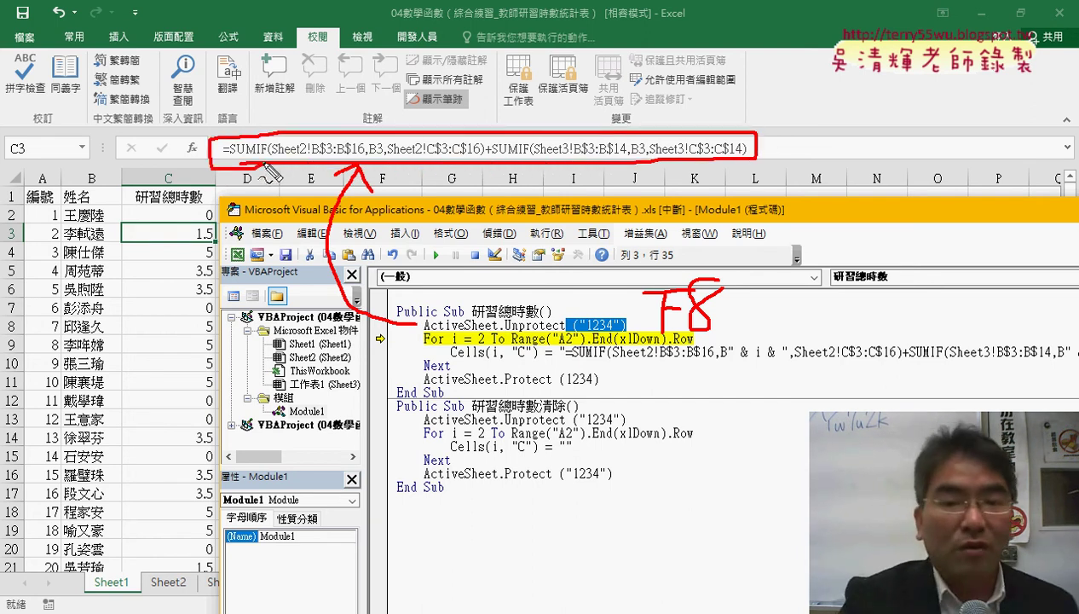
{"action": "key", "text": "Escape"}
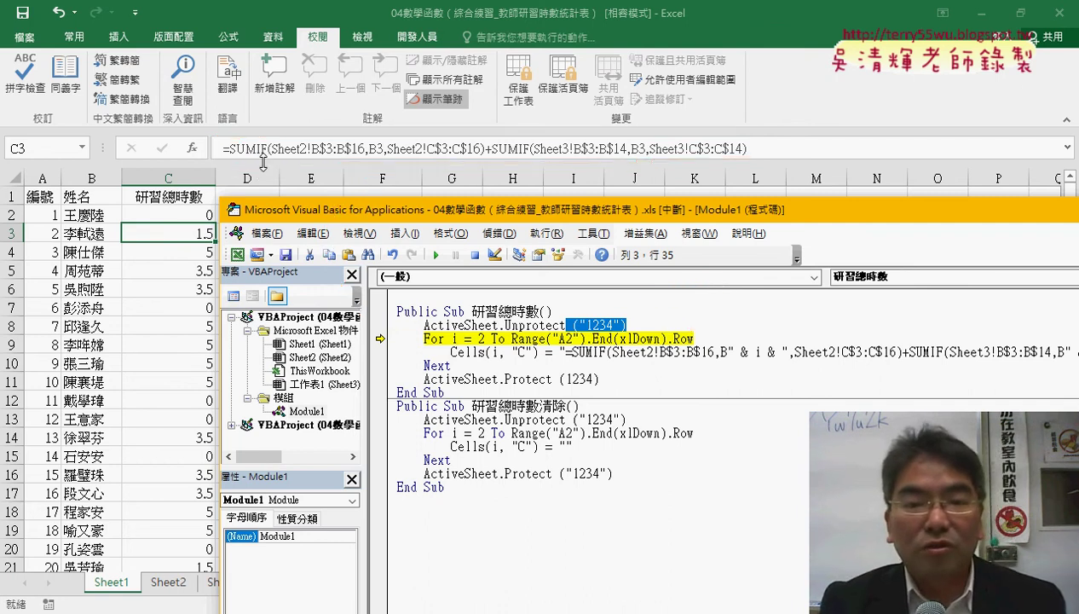
{"action": "left_click_drag", "start_coordinate": [485, 209], "coordinate": [570, 162]}
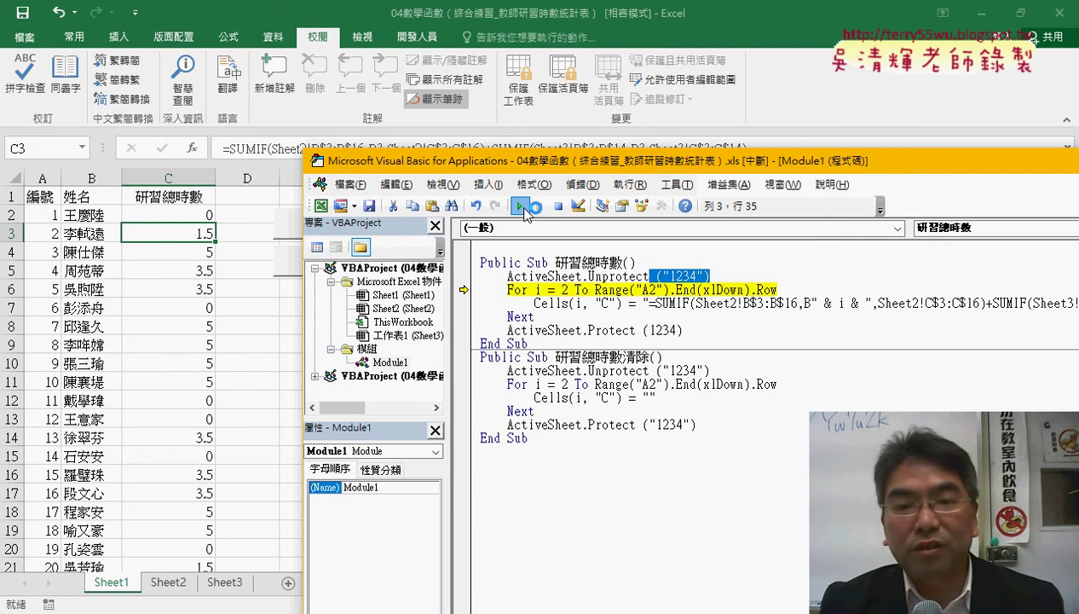
{"action": "left_click", "coordinate": [522, 207]}
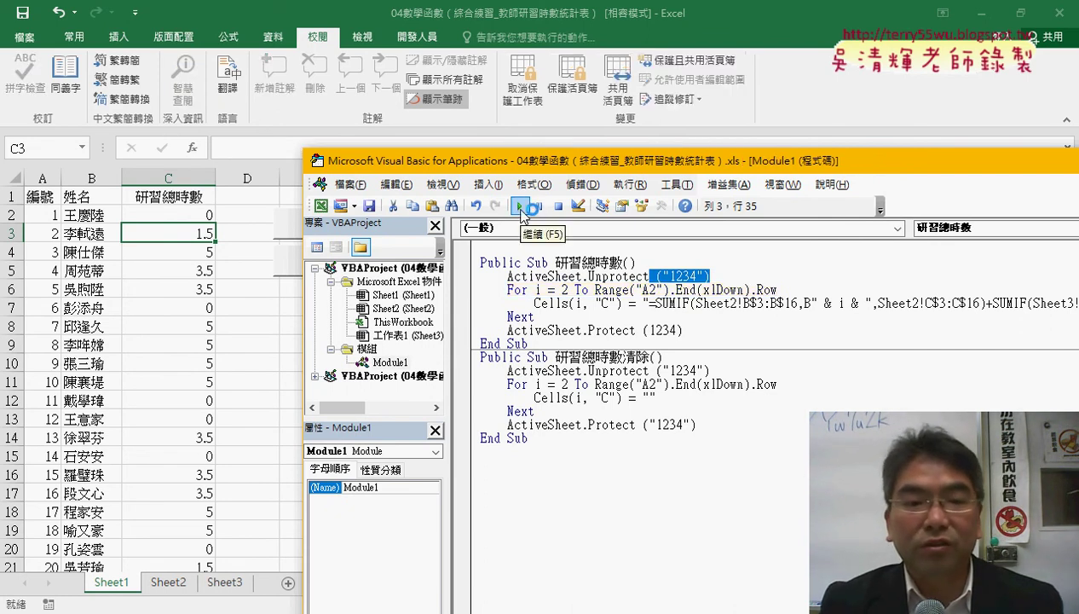
Back on the worksheet, clear column C's total hours with the 研習總時數清除 button.
{"action": "left_click", "coordinate": [252, 256]}
{"action": "left_click", "coordinate": [190, 217]}
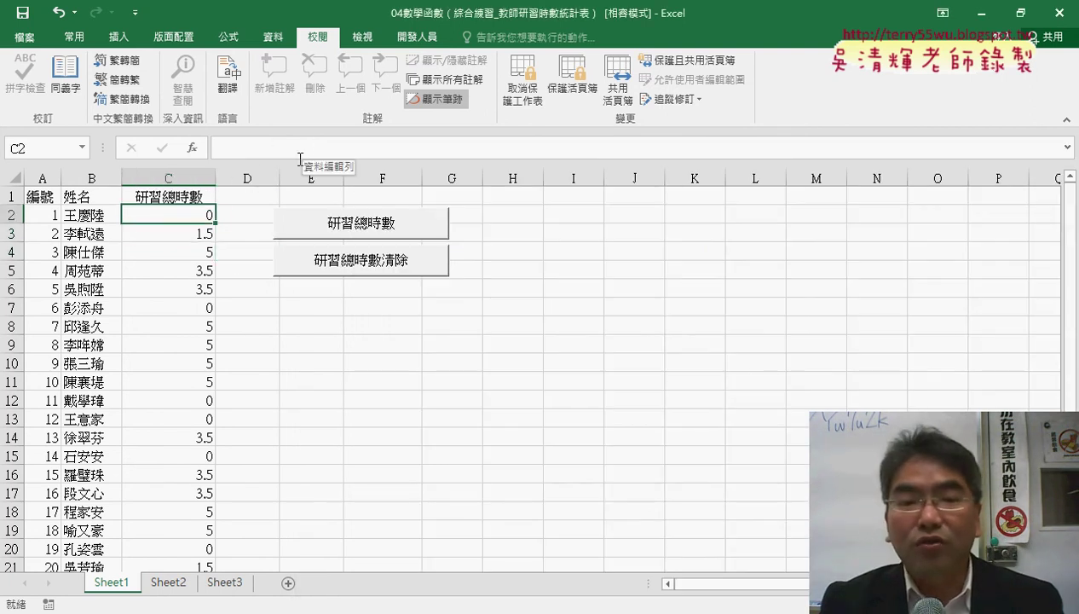
{"action": "left_click", "coordinate": [366, 264]}
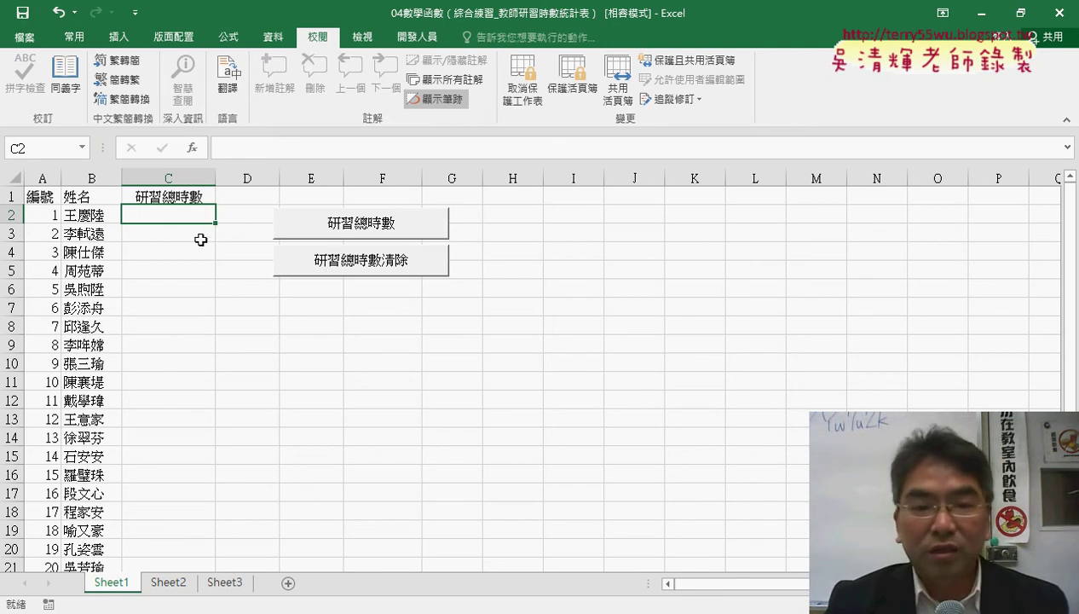
Try editing C3 on the protected sheet and dismiss the protection warning.
{"action": "left_click", "coordinate": [204, 233]}
{"action": "double_click", "coordinate": [205, 235]}
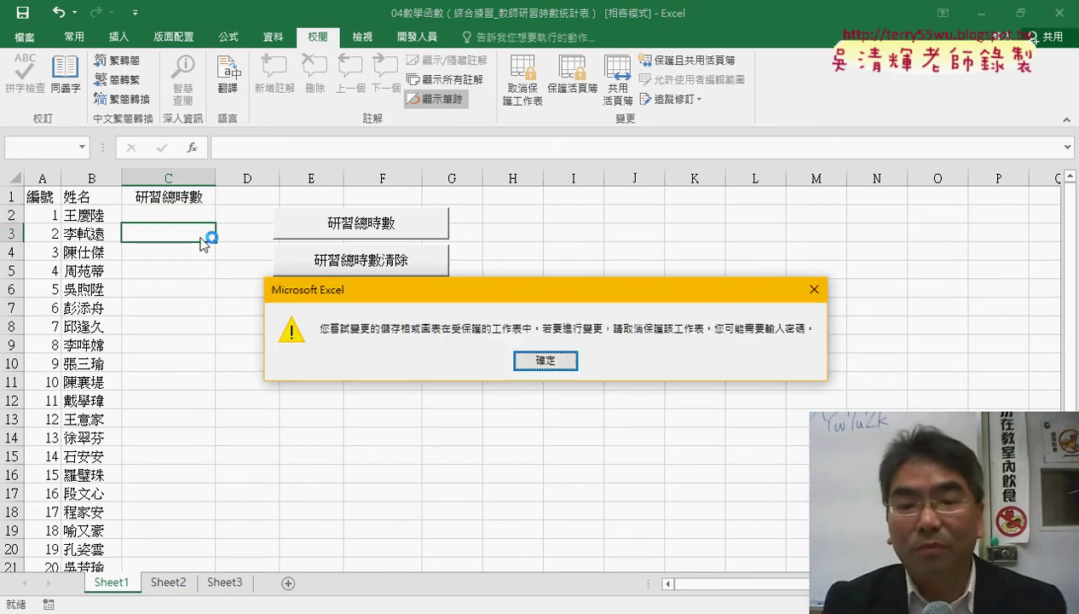
{"action": "left_click", "coordinate": [537, 361]}
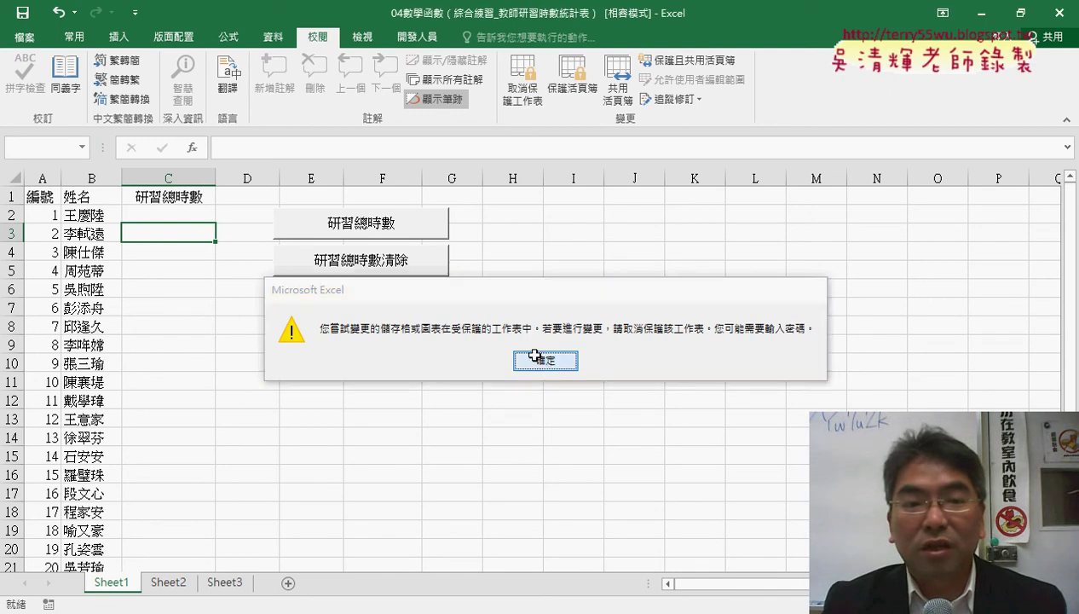
Test the 研習總時數 and 研習總時數清除 buttons twice, ending with column C cleared.
{"action": "left_click", "coordinate": [397, 231]}
{"action": "left_click", "coordinate": [392, 261]}
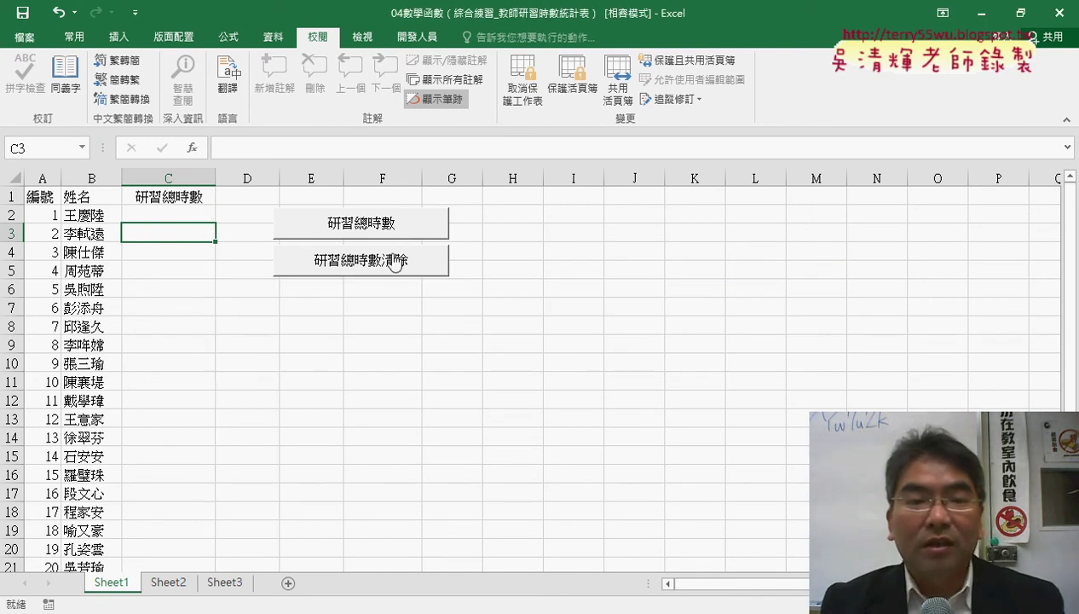
{"action": "left_click", "coordinate": [399, 223]}
{"action": "left_click", "coordinate": [393, 267]}
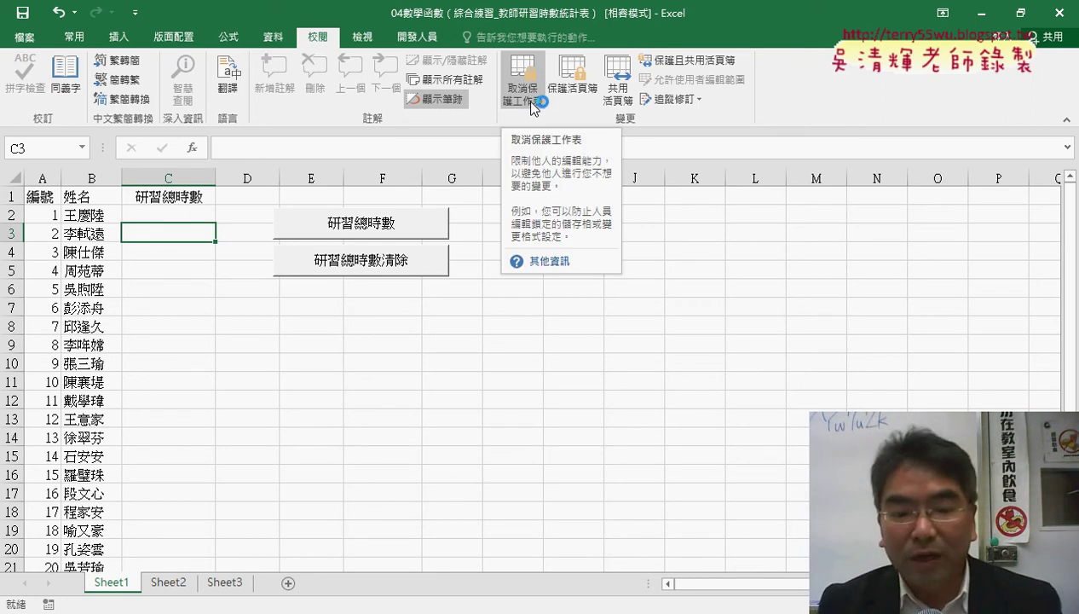
Bring back the VBA editor, highlight the Unprotect and Protect lines, then close it.
{"action": "left_click", "coordinate": [402, 611]}
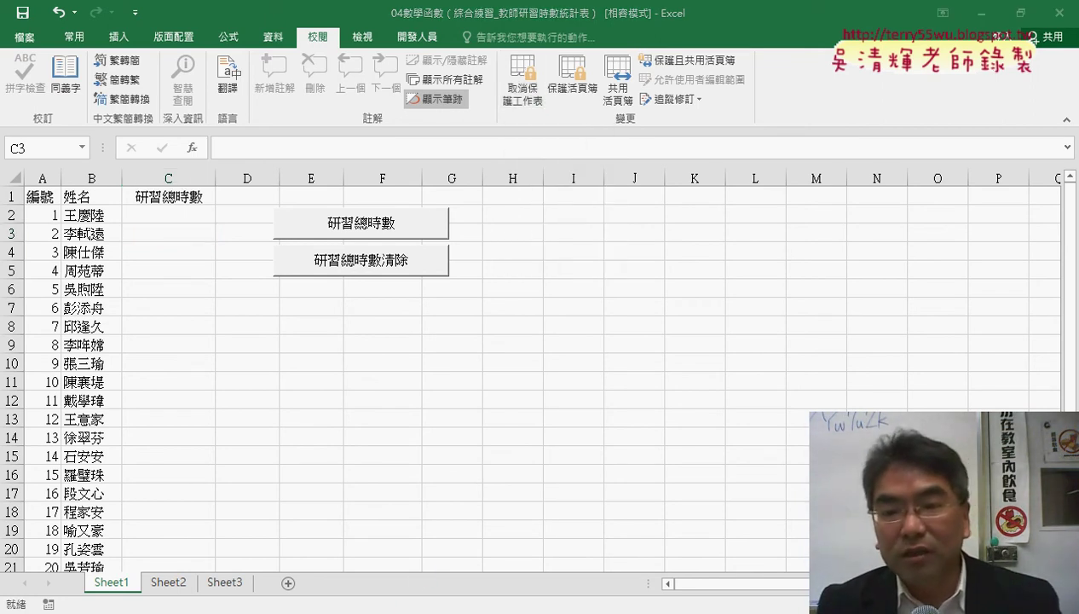
{"action": "left_click", "coordinate": [467, 569]}
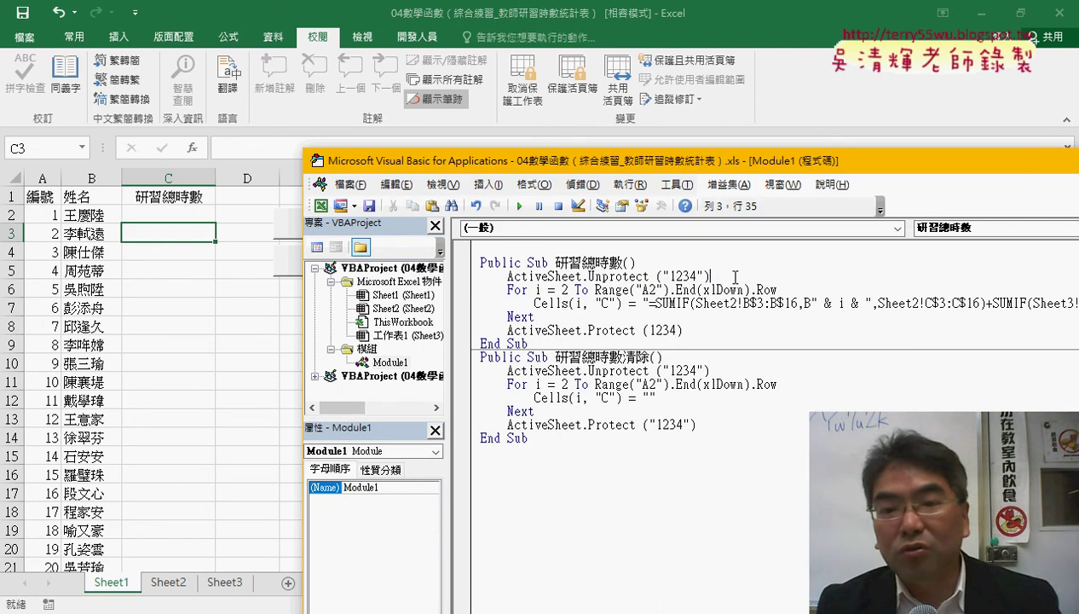
{"action": "left_click_drag", "start_coordinate": [710, 275], "coordinate": [513, 275]}
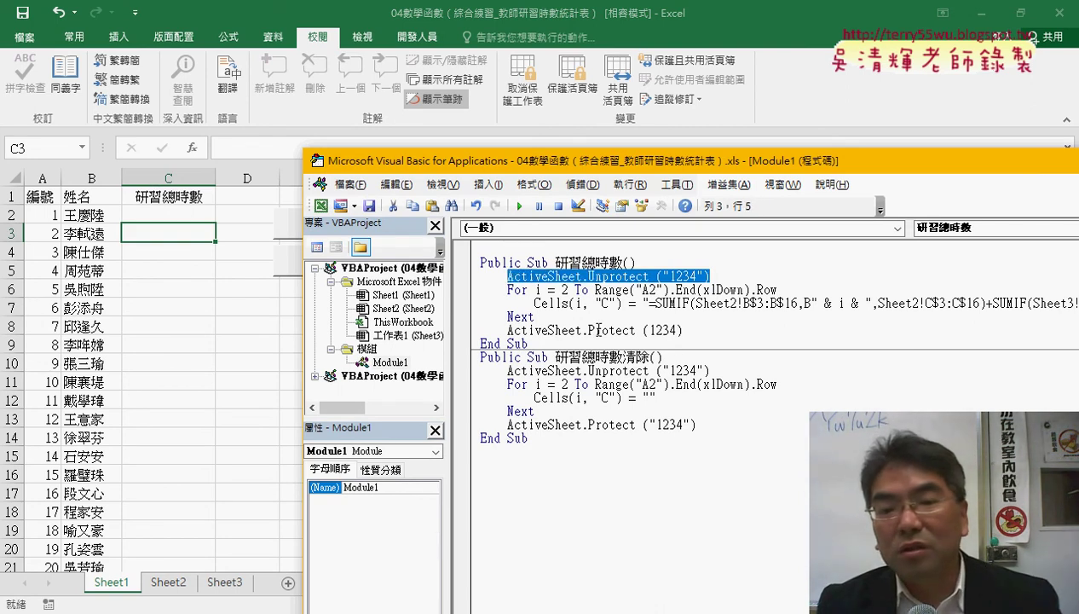
{"action": "left_click_drag", "start_coordinate": [694, 333], "coordinate": [510, 336]}
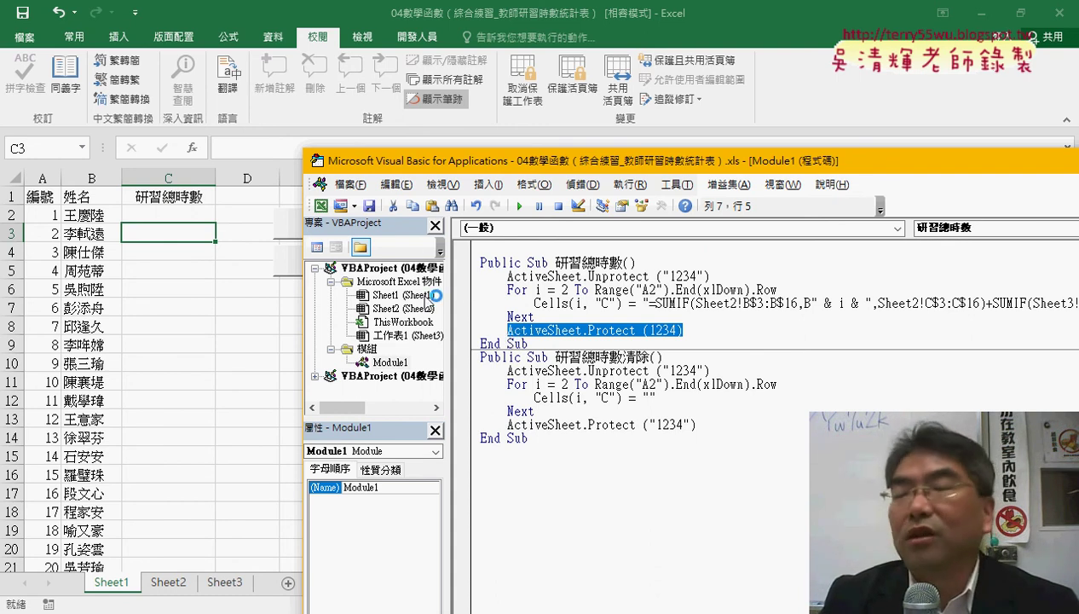
{"action": "double_click", "coordinate": [318, 160]}
Refill column C with total hours via 研習總時數 and reopen the Visual Basic editor.
{"action": "left_click", "coordinate": [673, 379]}
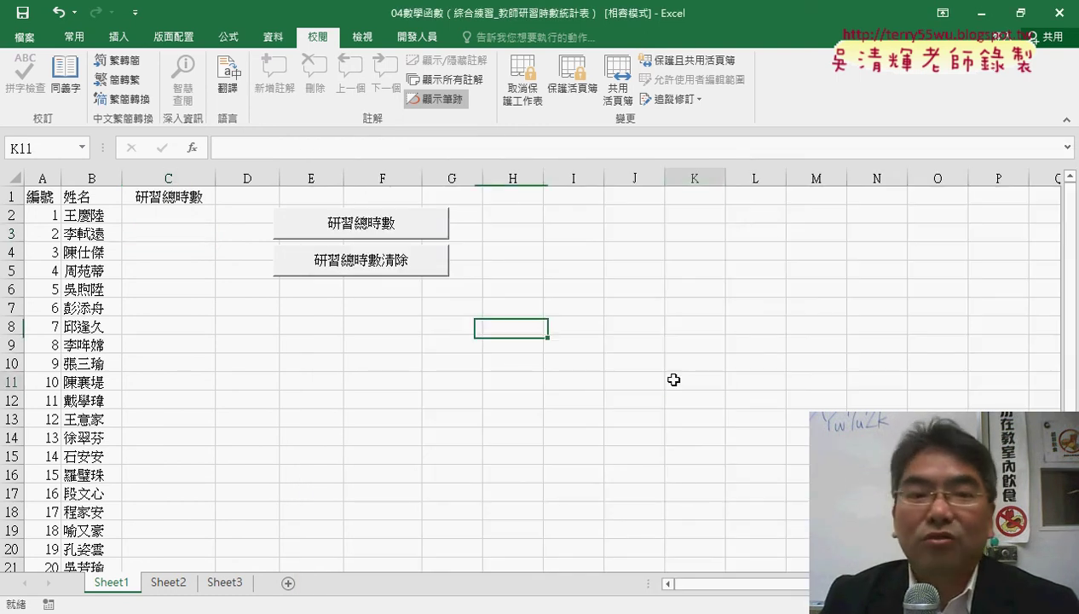
{"action": "left_click", "coordinate": [381, 232]}
{"action": "left_click", "coordinate": [381, 262]}
{"action": "left_click", "coordinate": [424, 237]}
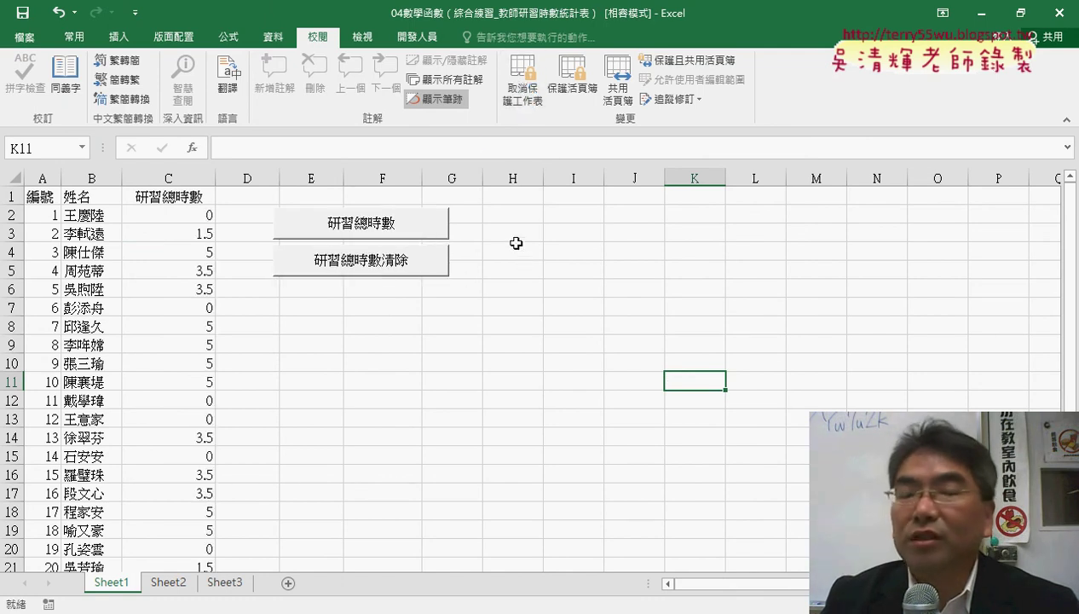
{"action": "left_click", "coordinate": [417, 37]}
{"action": "left_click", "coordinate": [34, 85]}
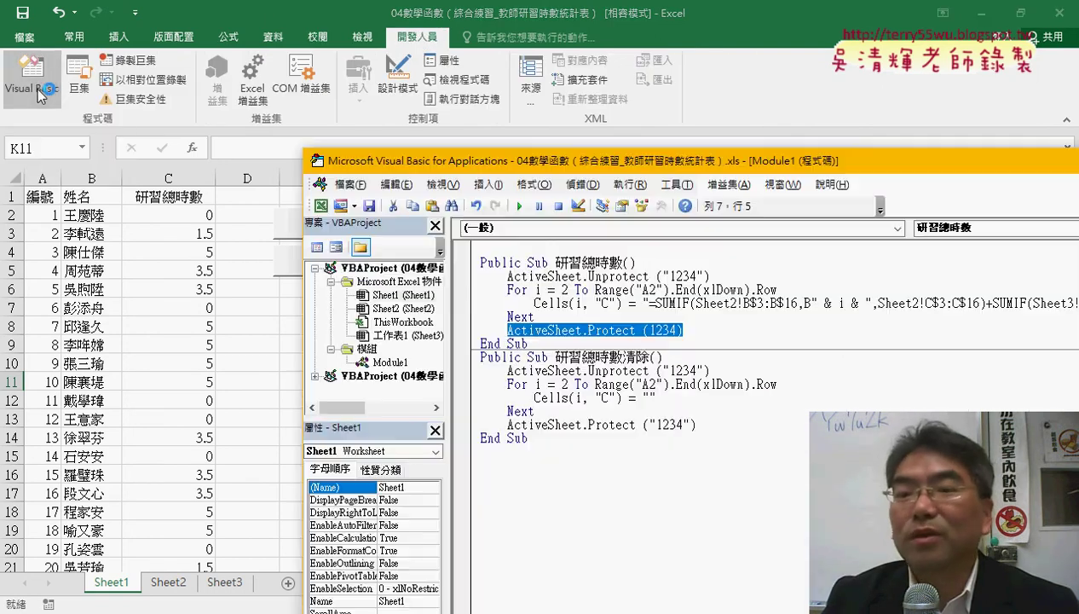
{"action": "left_click", "coordinate": [652, 277]}
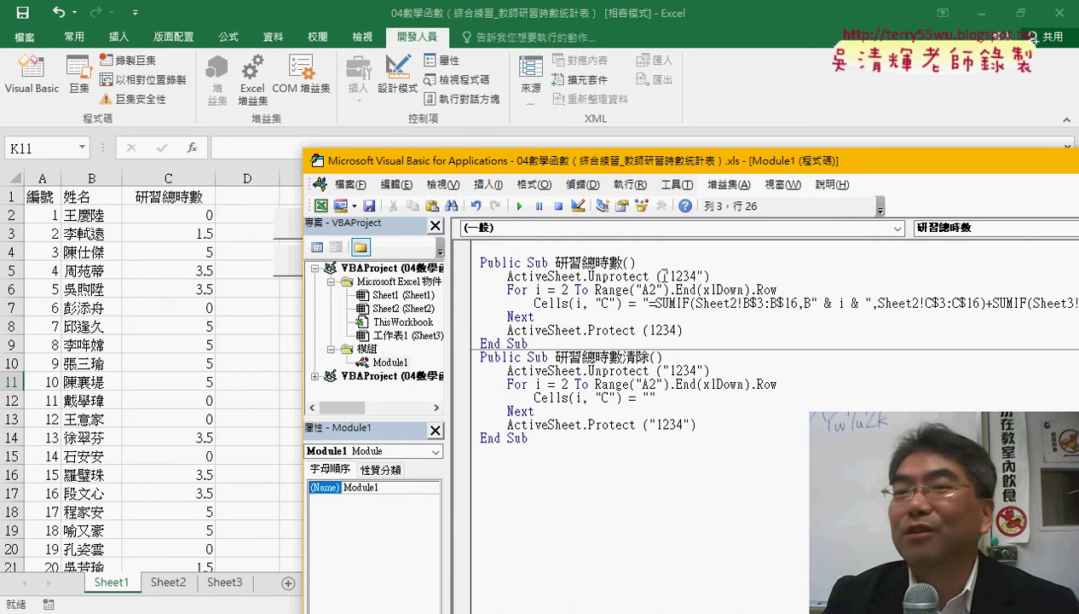
{"action": "left_click_drag", "start_coordinate": [663, 275], "coordinate": [705, 275]}
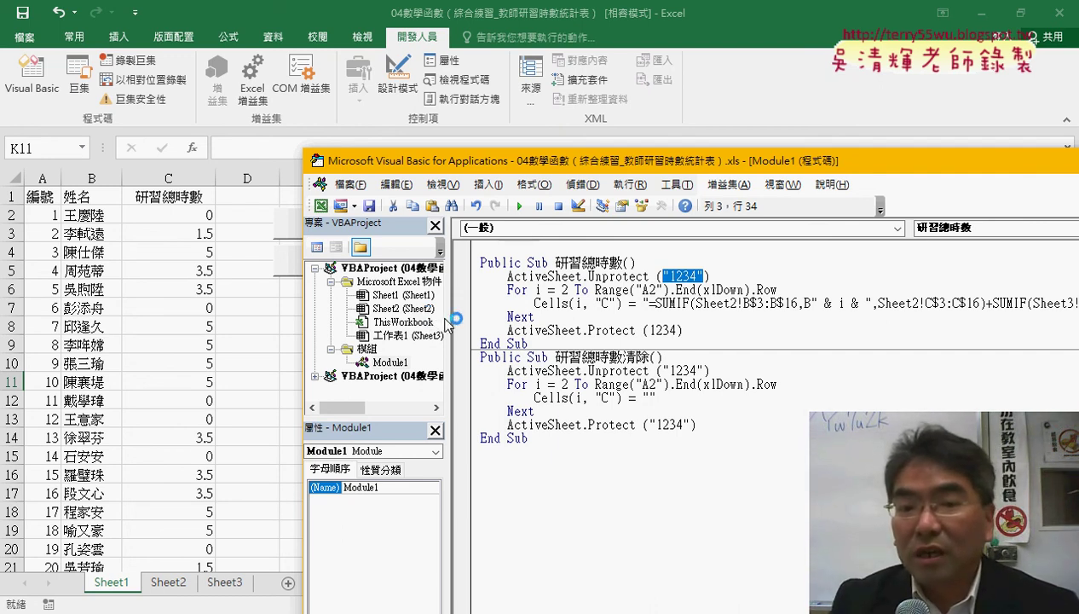
{"action": "left_click_drag", "start_coordinate": [449, 316], "coordinate": [503, 316]}
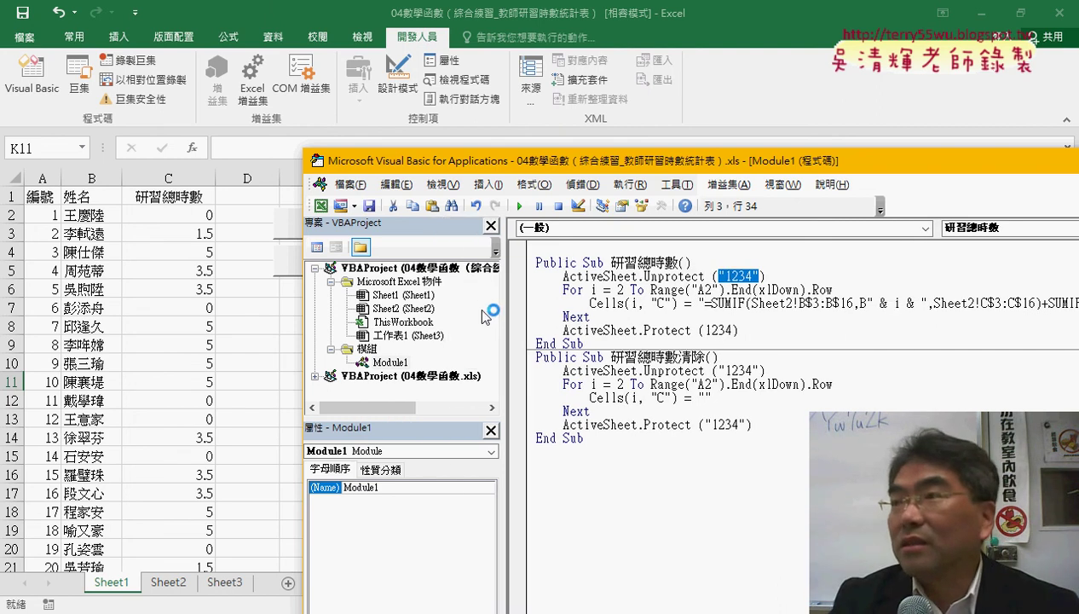
{"action": "left_click", "coordinate": [430, 269]}
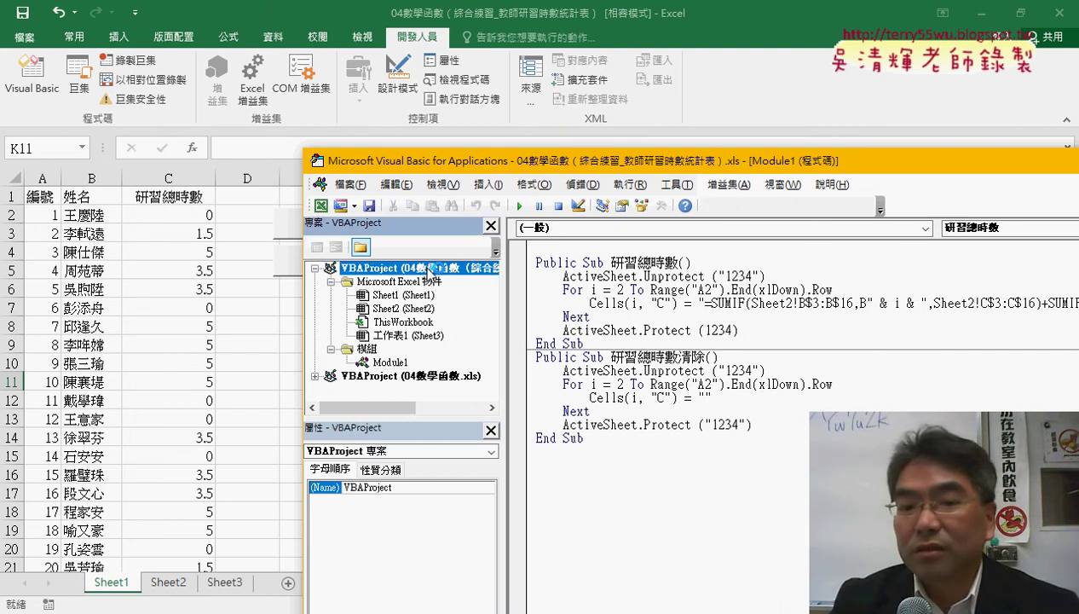
In VBAProject properties' 保護 tab, tick 鎖定專案以供檢視 and set the project password.
{"action": "right_click", "coordinate": [431, 269]}
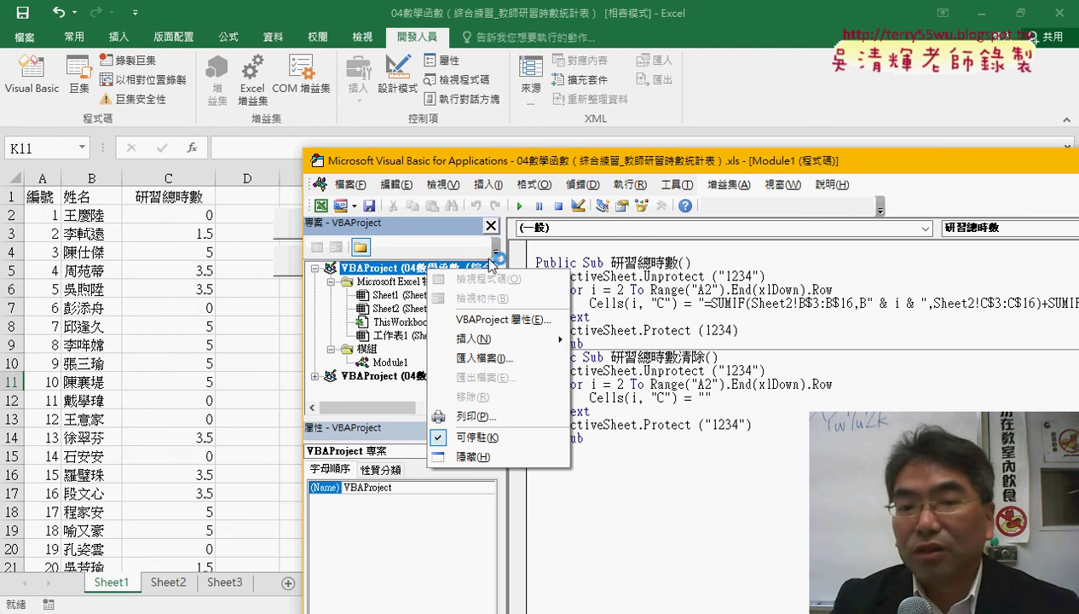
{"action": "left_click_drag", "start_coordinate": [504, 256], "coordinate": [586, 258]}
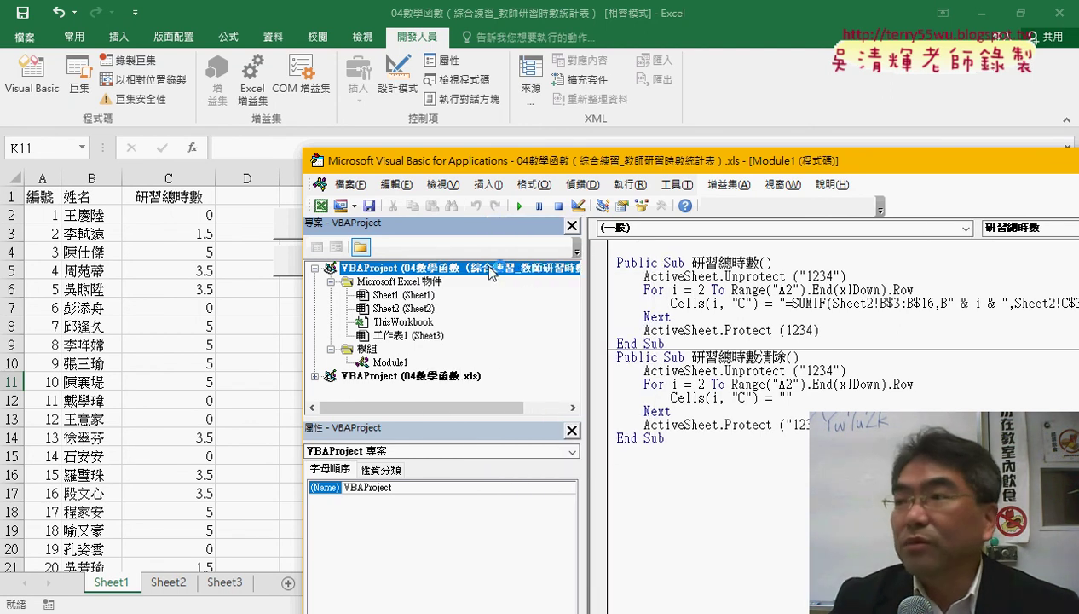
{"action": "right_click", "coordinate": [486, 266]}
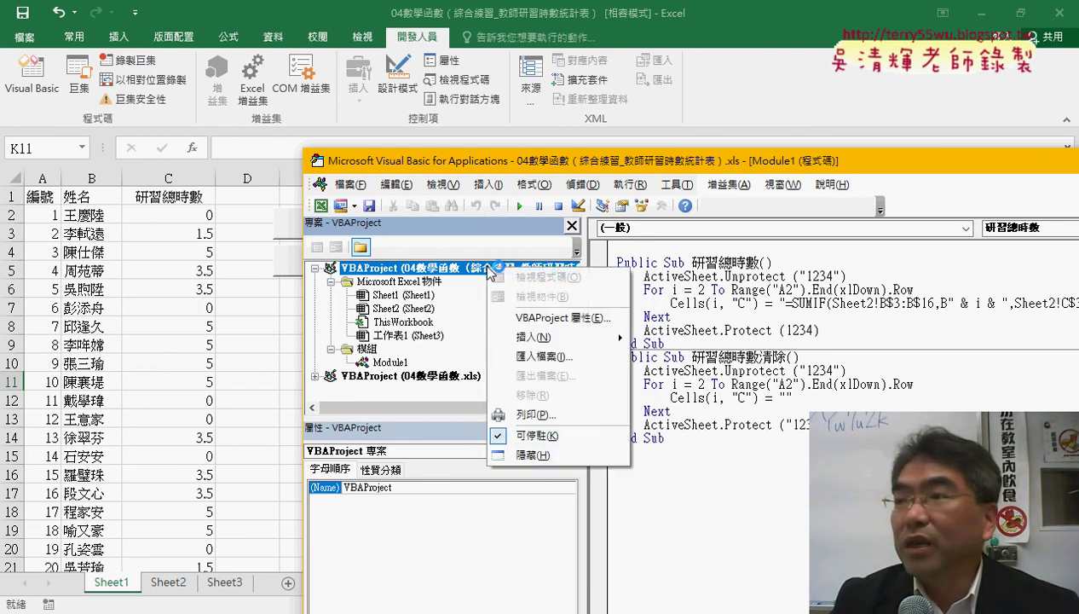
{"action": "left_click", "coordinate": [572, 321]}
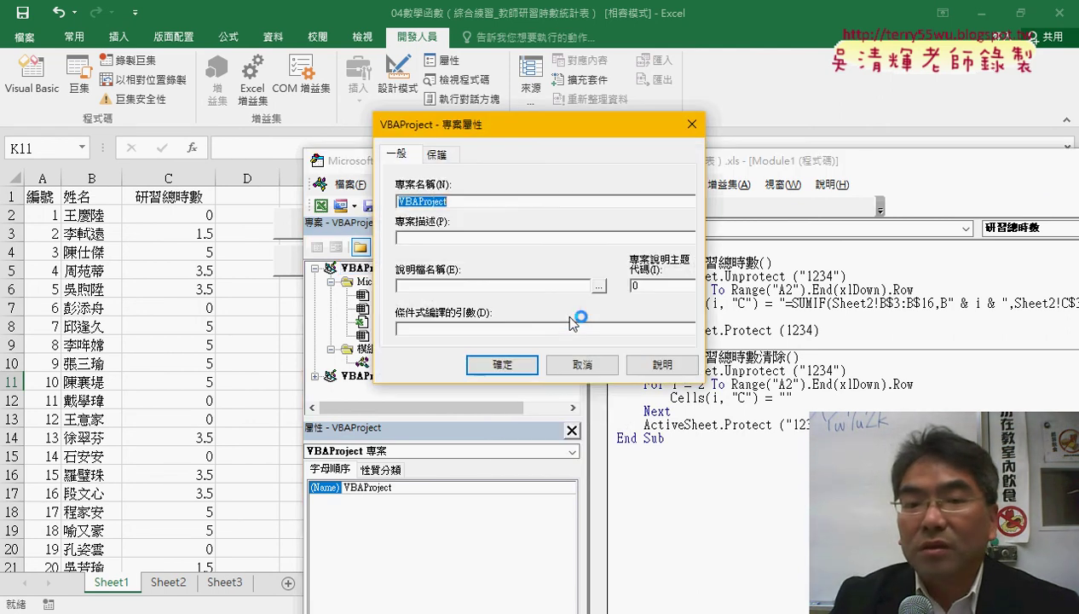
{"action": "left_click", "coordinate": [436, 154]}
{"action": "left_click", "coordinate": [412, 208]}
{"action": "left_click", "coordinate": [485, 303]}
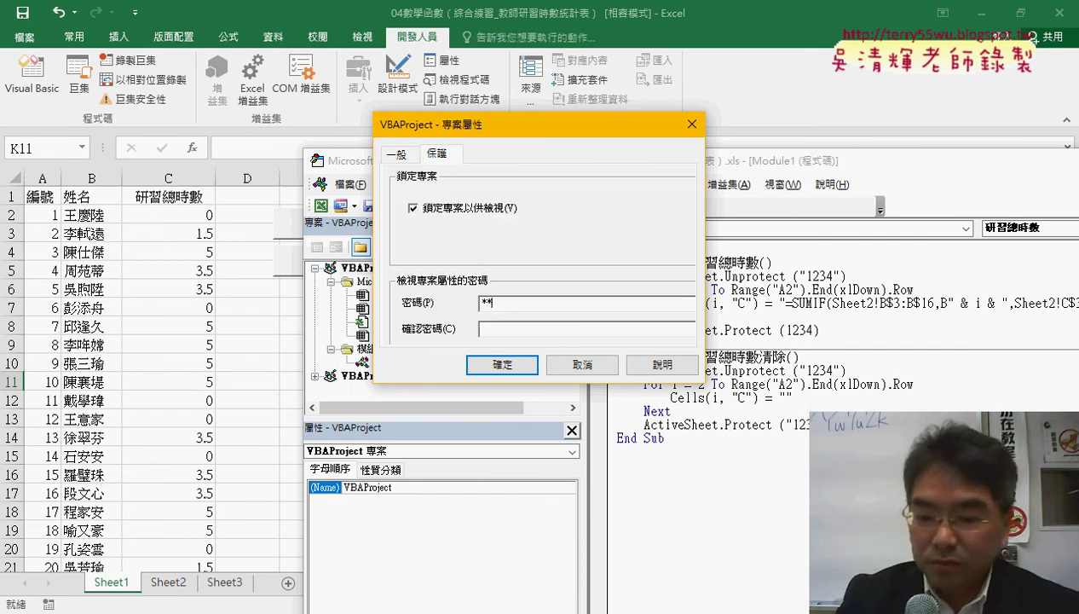
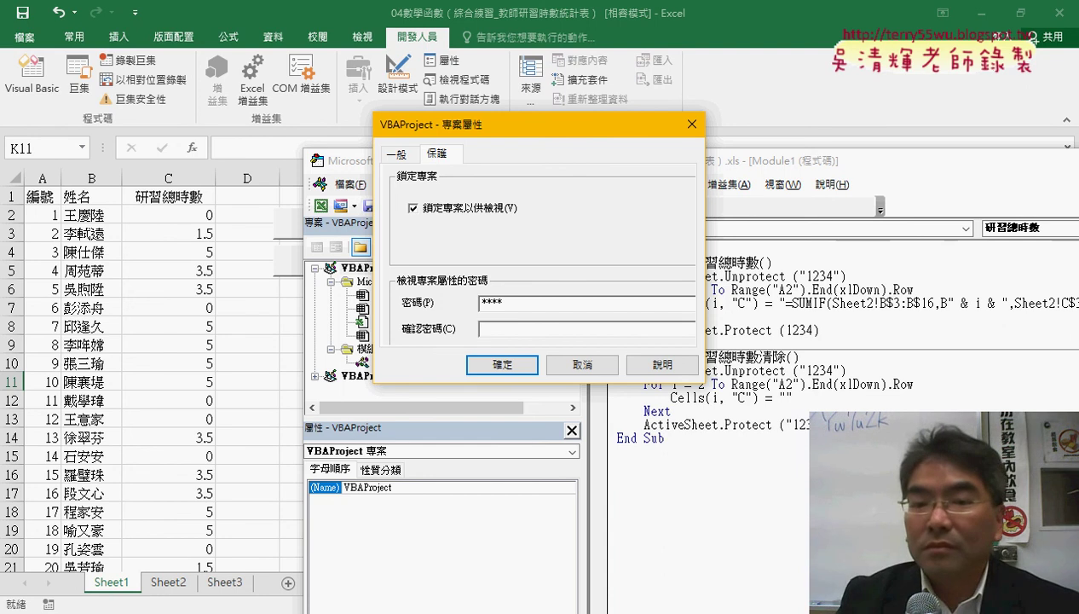
{"action": "key", "text": "Tab"}
{"action": "key", "text": "Return"}
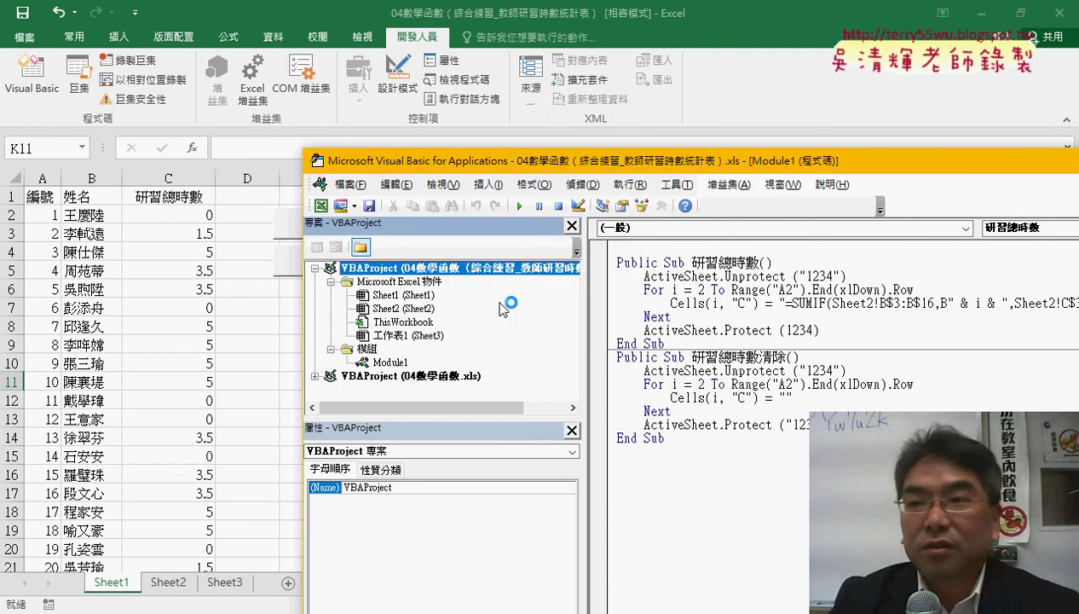
Close the VBA editor and view the Save As page before returning to the sheet.
{"action": "double_click", "coordinate": [318, 160]}
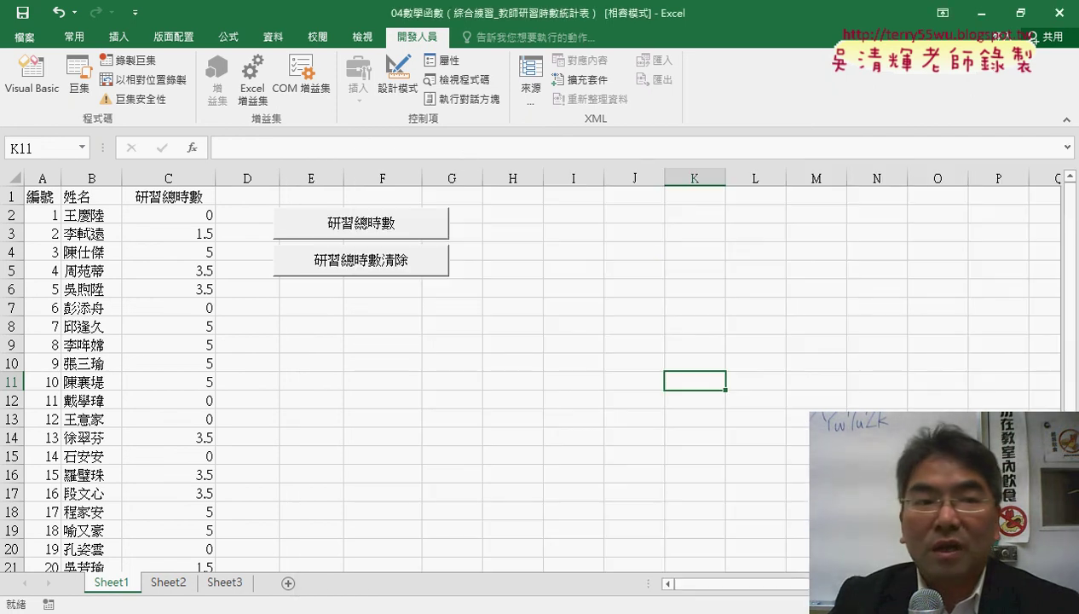
{"action": "left_click", "coordinate": [25, 37]}
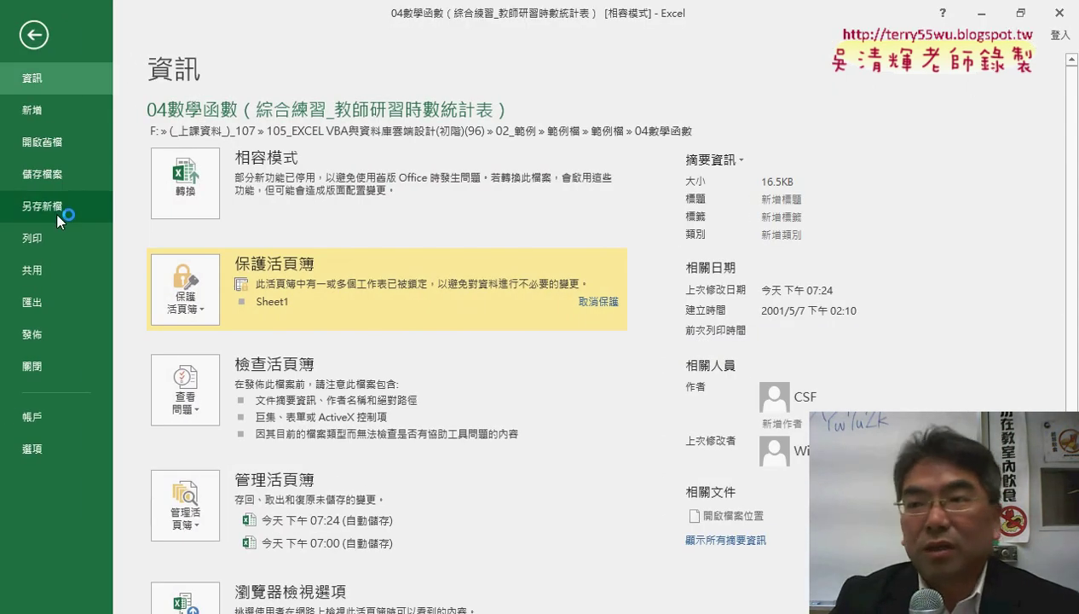
{"action": "left_click", "coordinate": [57, 213]}
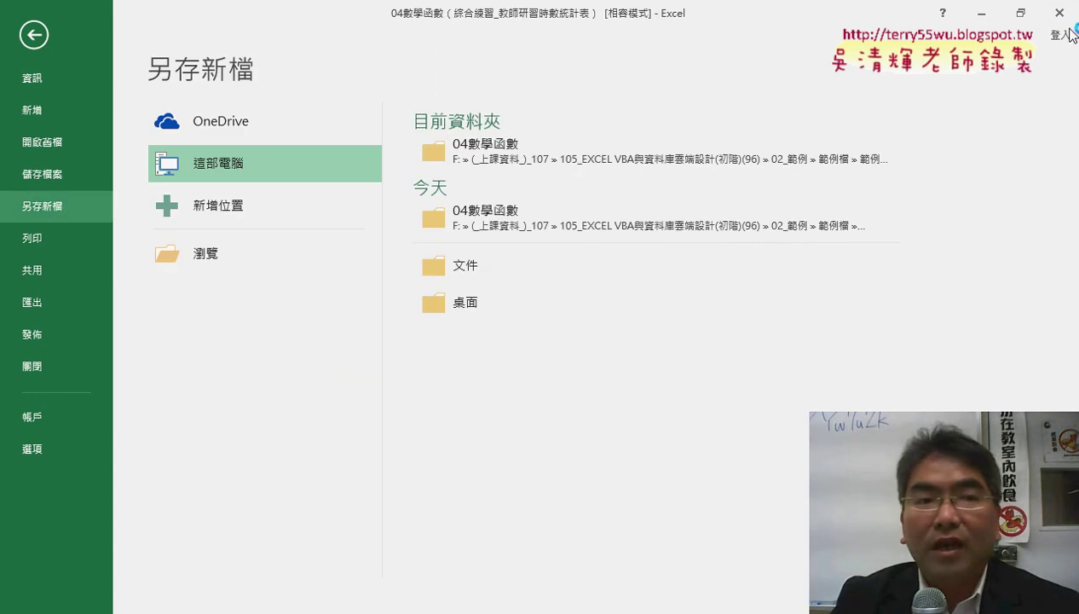
{"action": "left_click", "coordinate": [34, 35]}
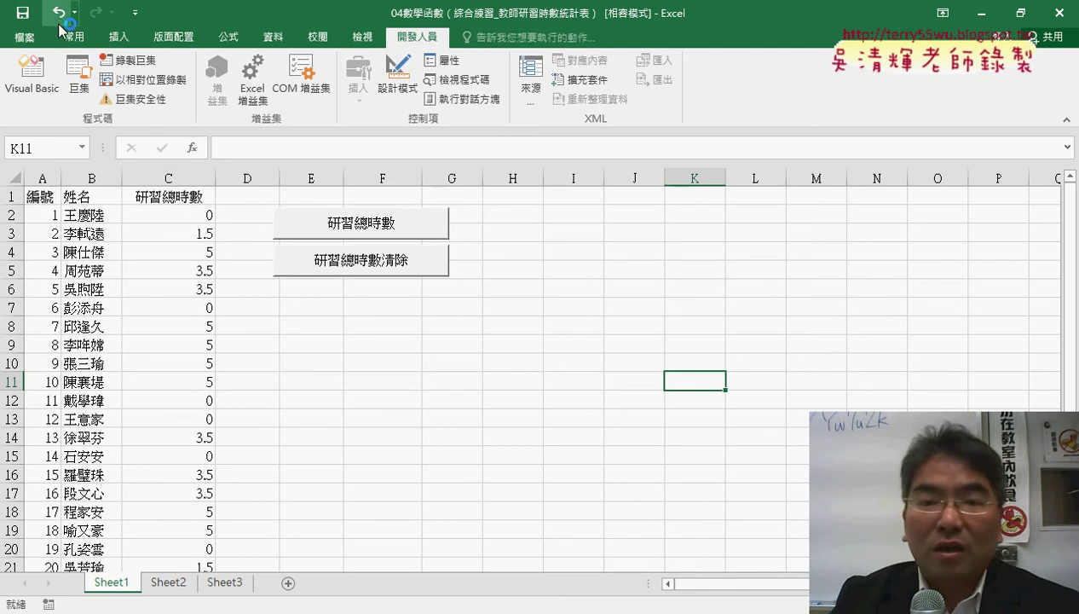
Close and reopen the training-hours workbook, dismissing the disabled-macros security warning.
{"action": "left_click", "coordinate": [1059, 13]}
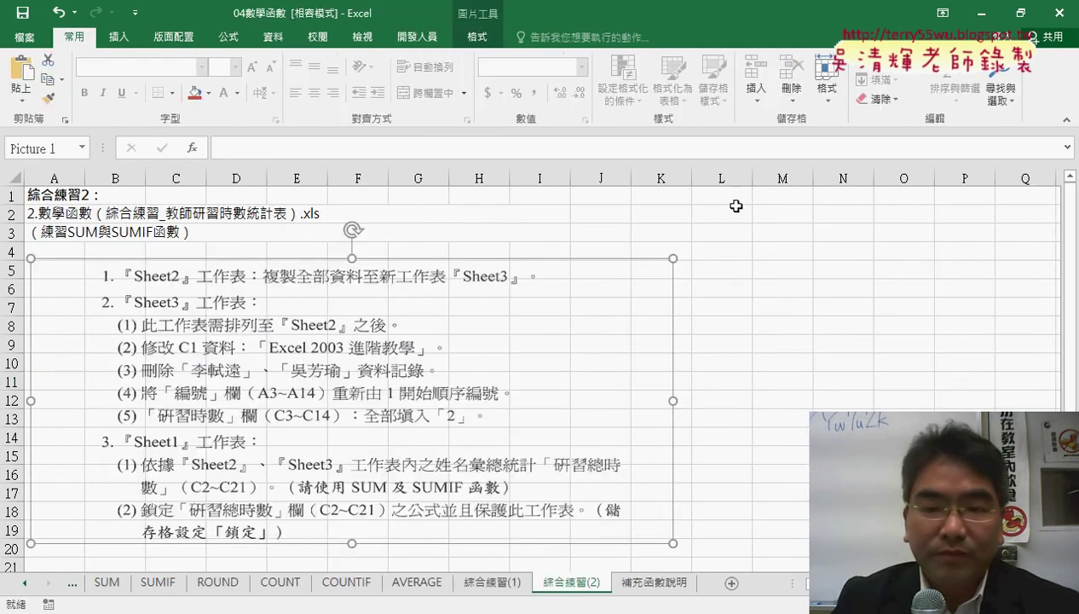
{"action": "left_click", "coordinate": [982, 13]}
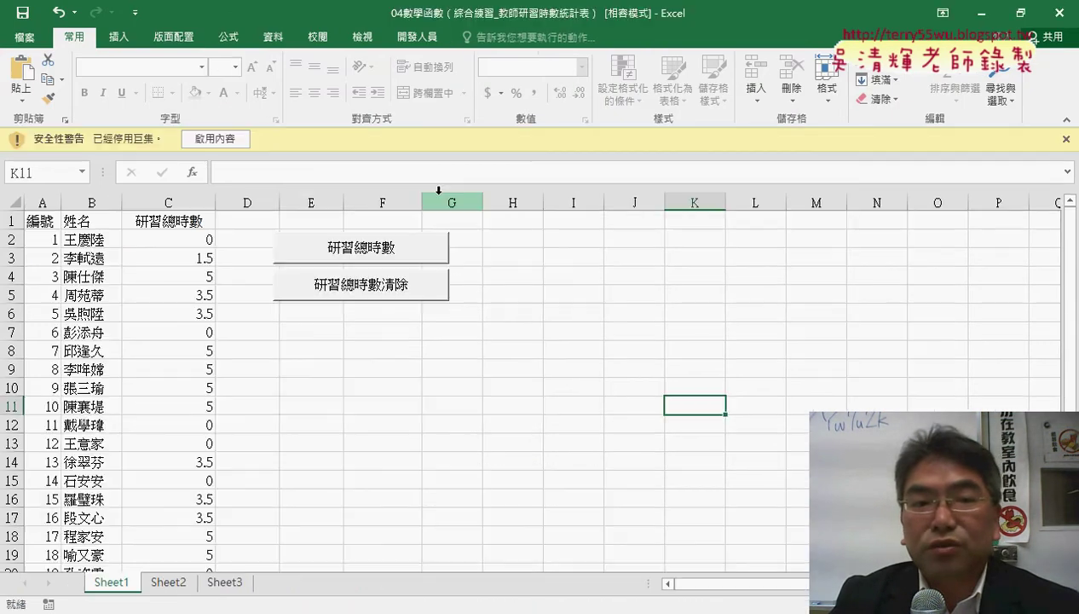
{"action": "left_click", "coordinate": [213, 141]}
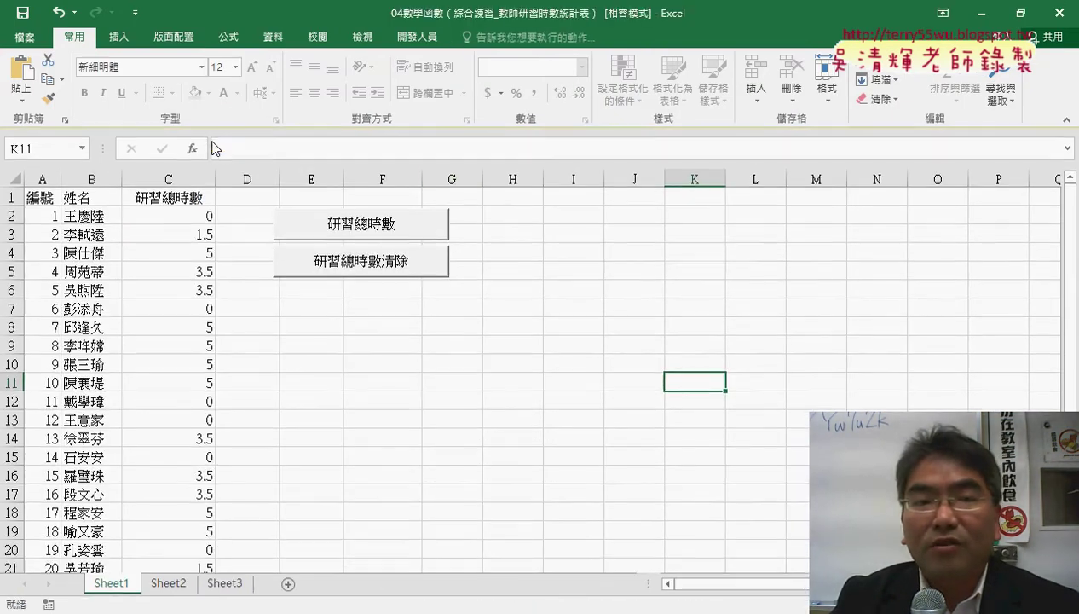
{"action": "left_click", "coordinate": [426, 38]}
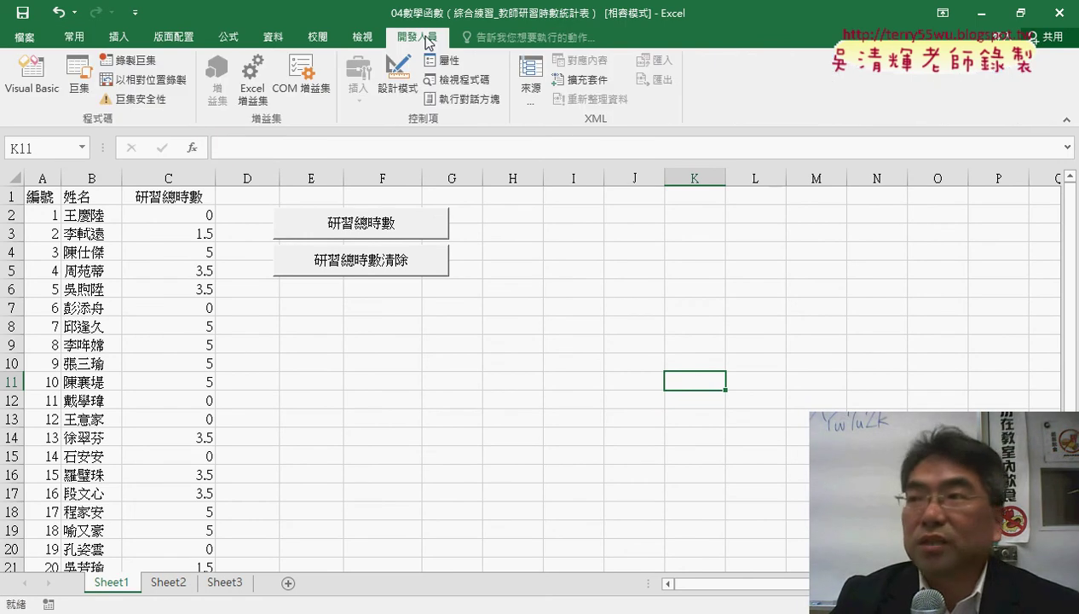
Open the Visual Basic editor and unlock the VBAProject with its password after one failed attempt.
{"action": "left_click", "coordinate": [34, 102]}
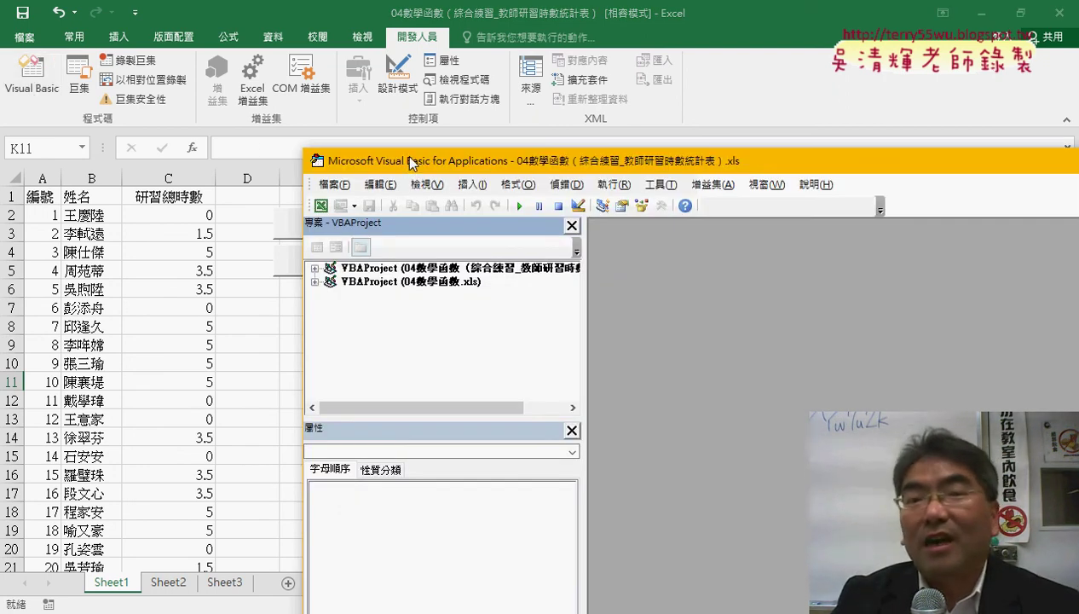
{"action": "left_click_drag", "start_coordinate": [411, 162], "coordinate": [301, 80]}
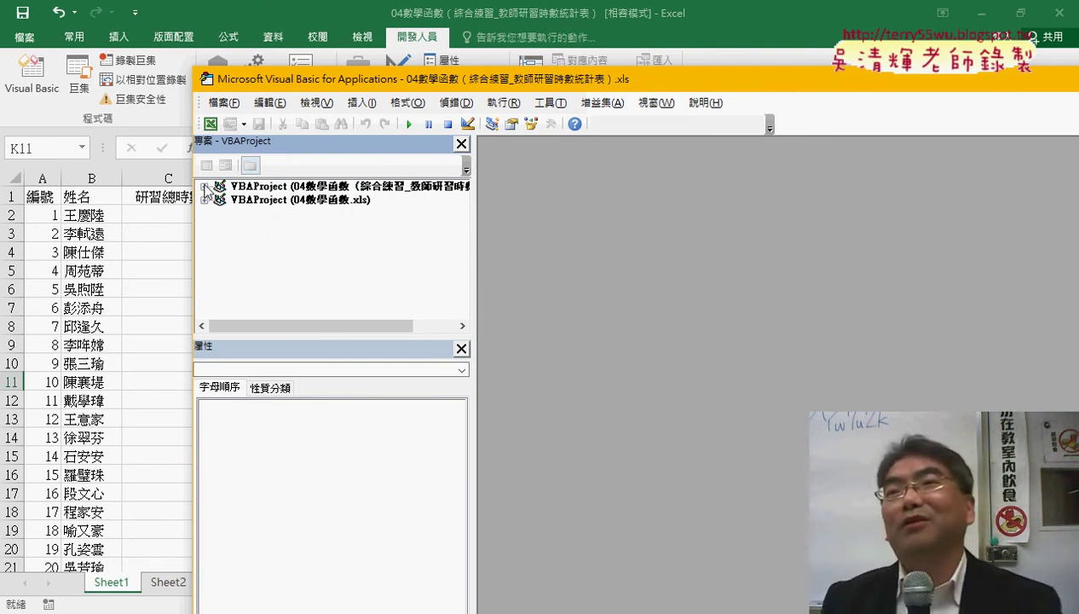
{"action": "left_click", "coordinate": [204, 187]}
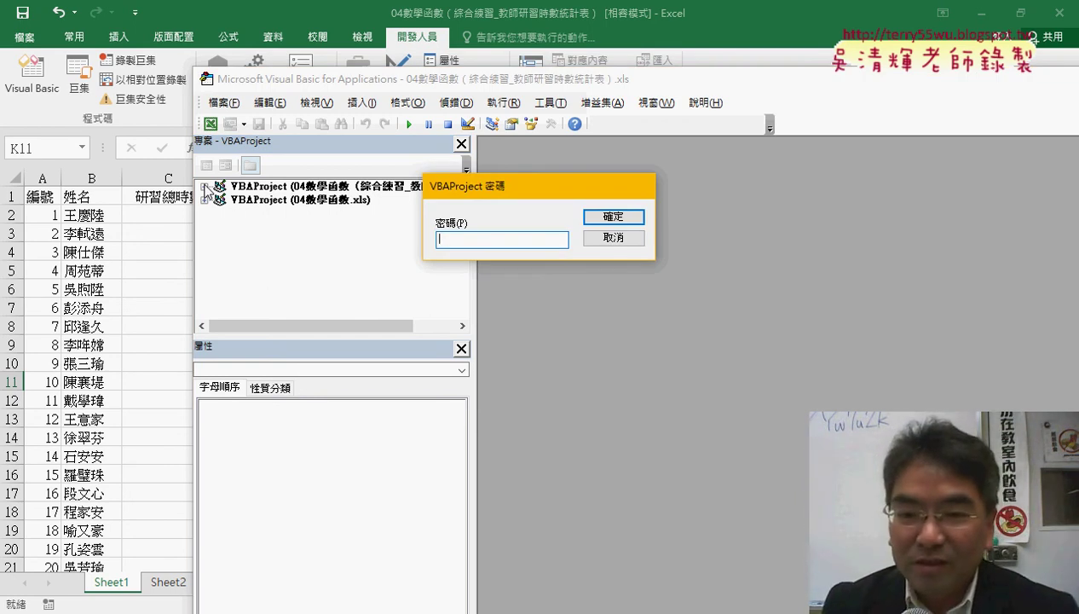
{"action": "key", "text": "Return"}
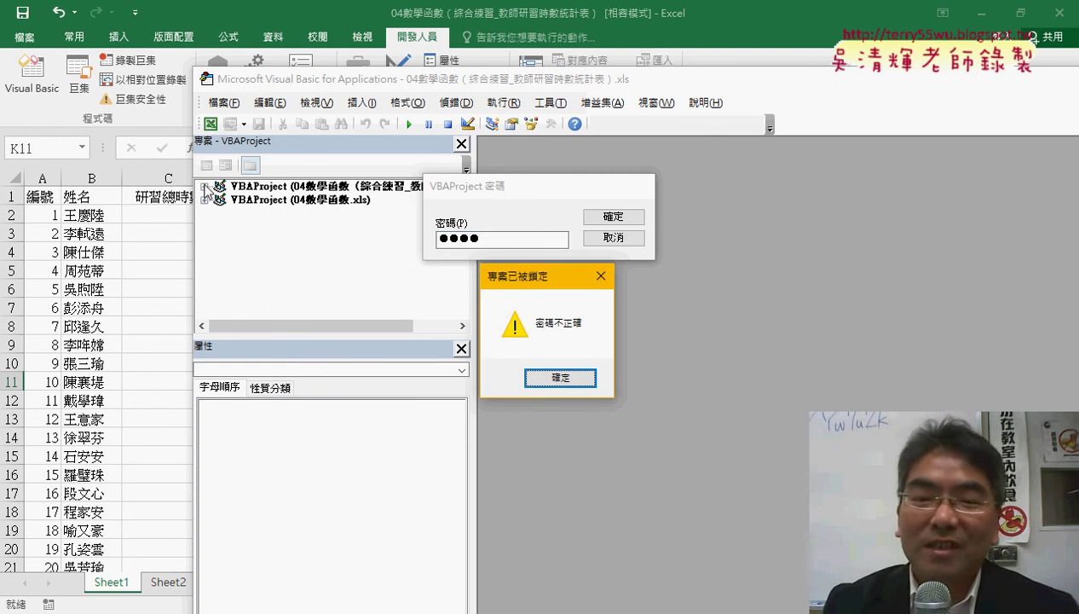
{"action": "key", "text": "Return"}
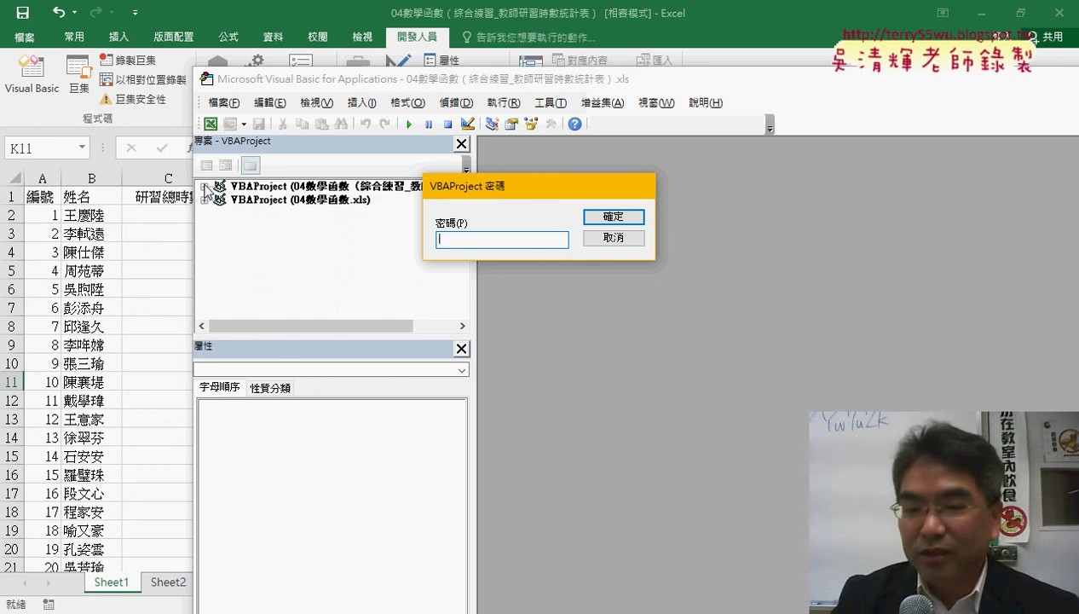
{"action": "key", "text": "Return"}
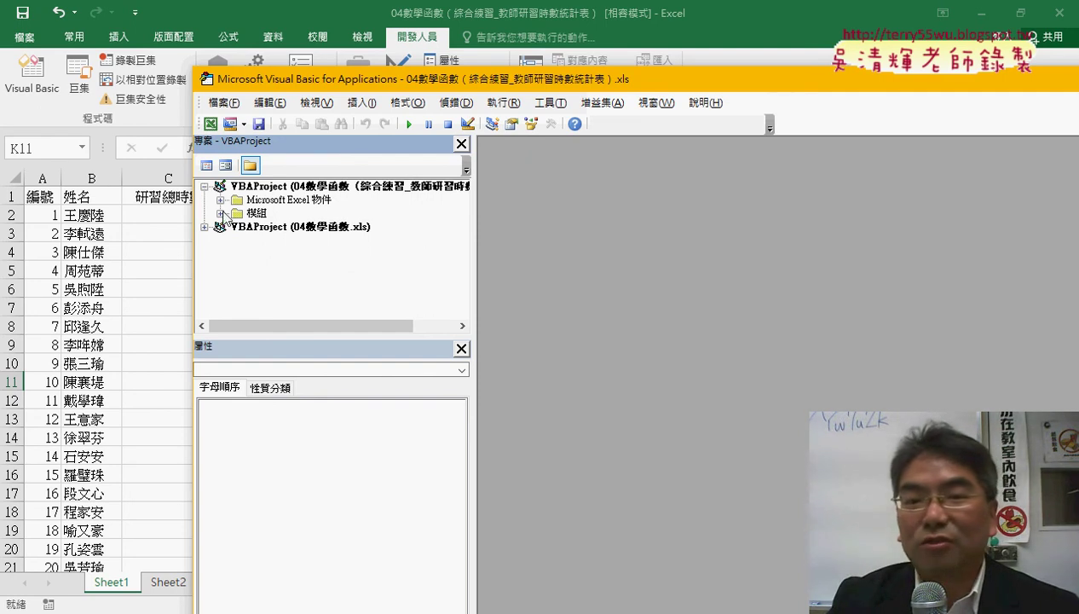
Open Module1's code and highlight parts of the SUMIF formula line.
{"action": "left_click", "coordinate": [220, 213]}
{"action": "double_click", "coordinate": [279, 226]}
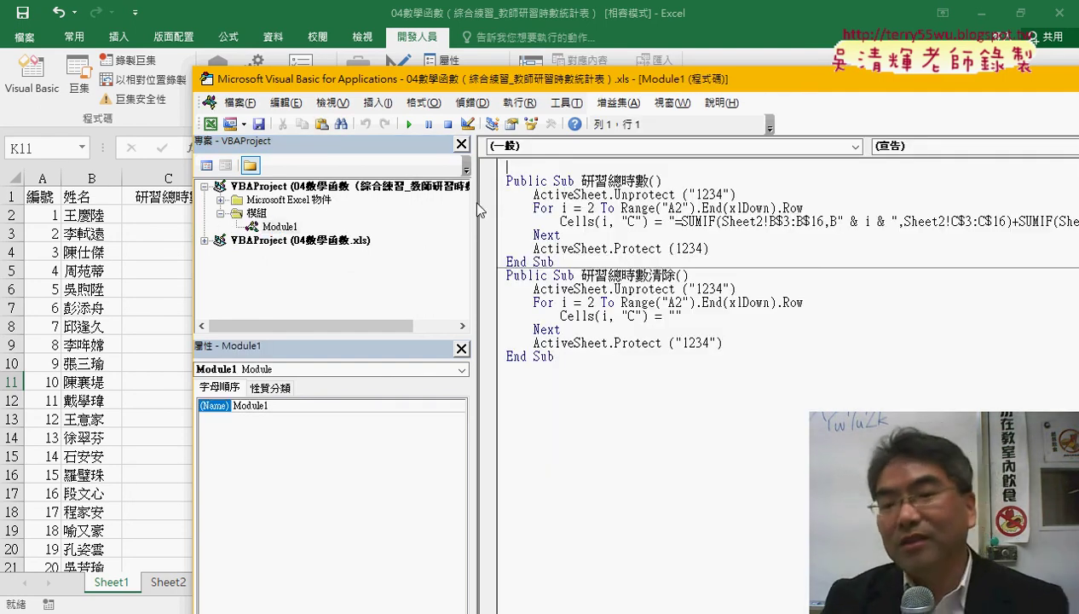
{"action": "left_click_drag", "start_coordinate": [478, 210], "coordinate": [392, 210]}
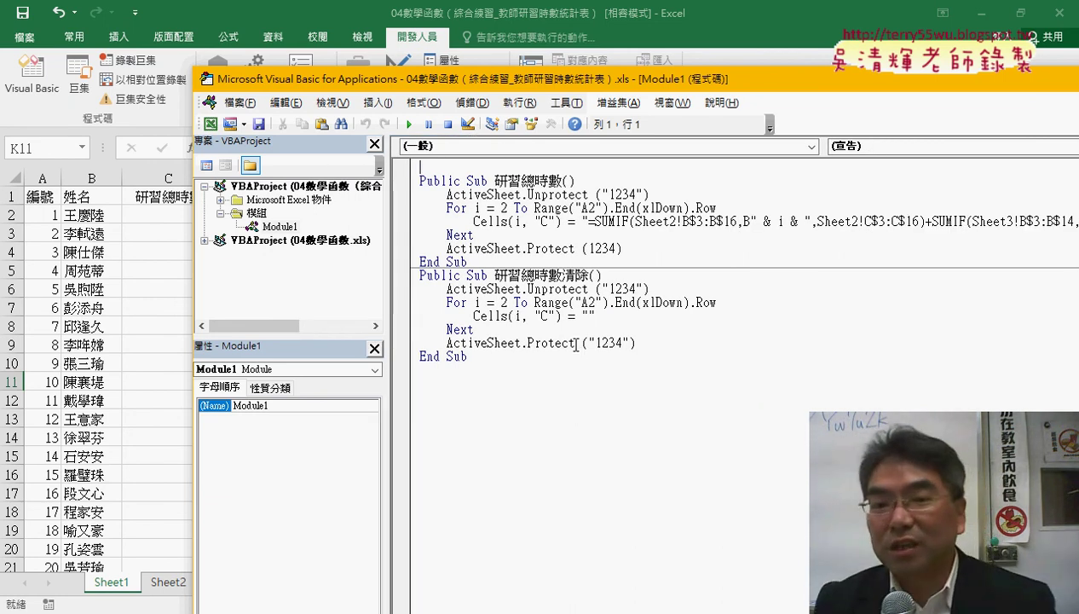
{"action": "left_click_drag", "start_coordinate": [588, 221], "coordinate": [962, 221]}
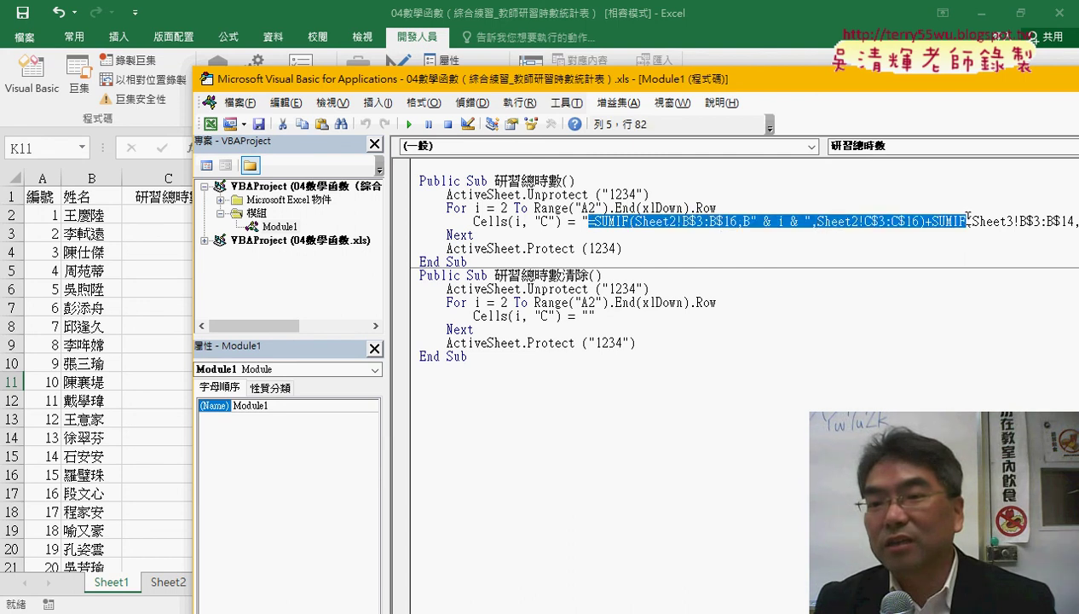
{"action": "left_click", "coordinate": [811, 221]}
{"action": "left_click_drag", "start_coordinate": [756, 223], "coordinate": [812, 220]}
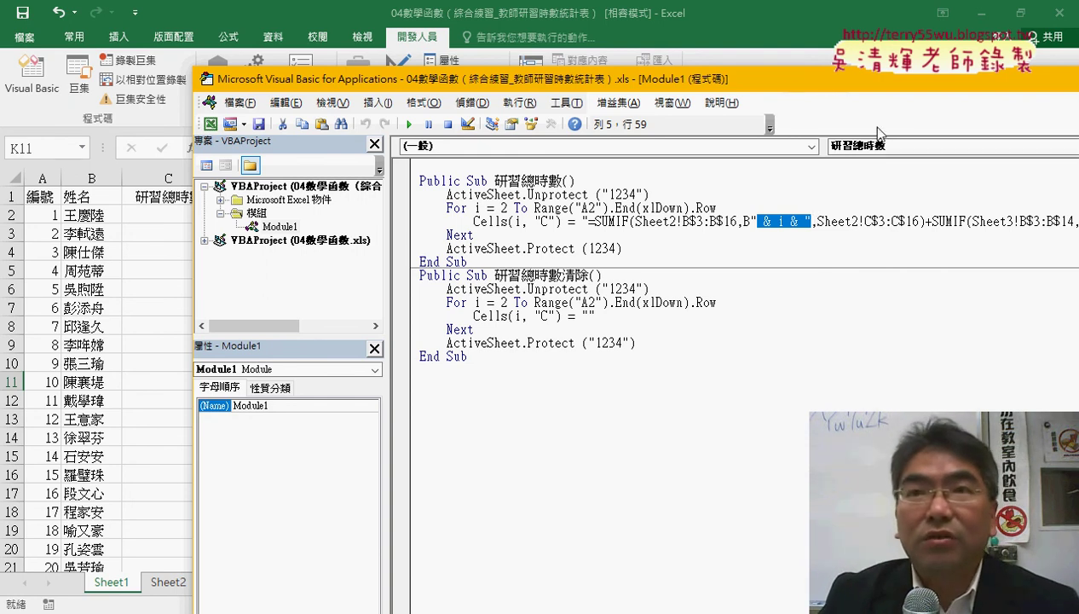
Move and narrow the editor window, then switch to the Google Docs code notes.
{"action": "left_click_drag", "start_coordinate": [756, 78], "coordinate": [598, 23]}
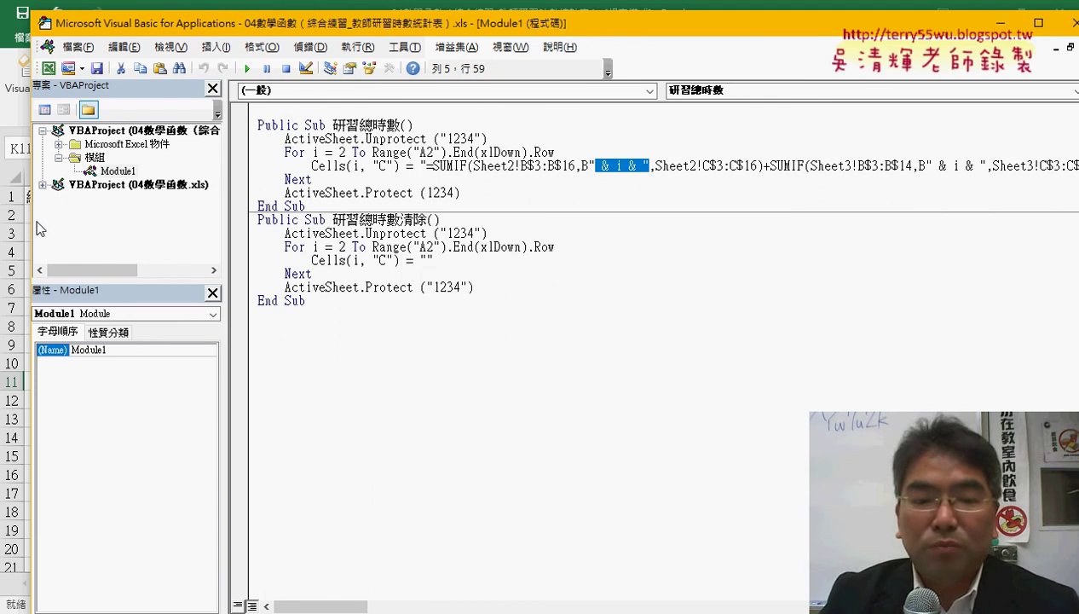
{"action": "left_click_drag", "start_coordinate": [33, 221], "coordinate": [153, 222]}
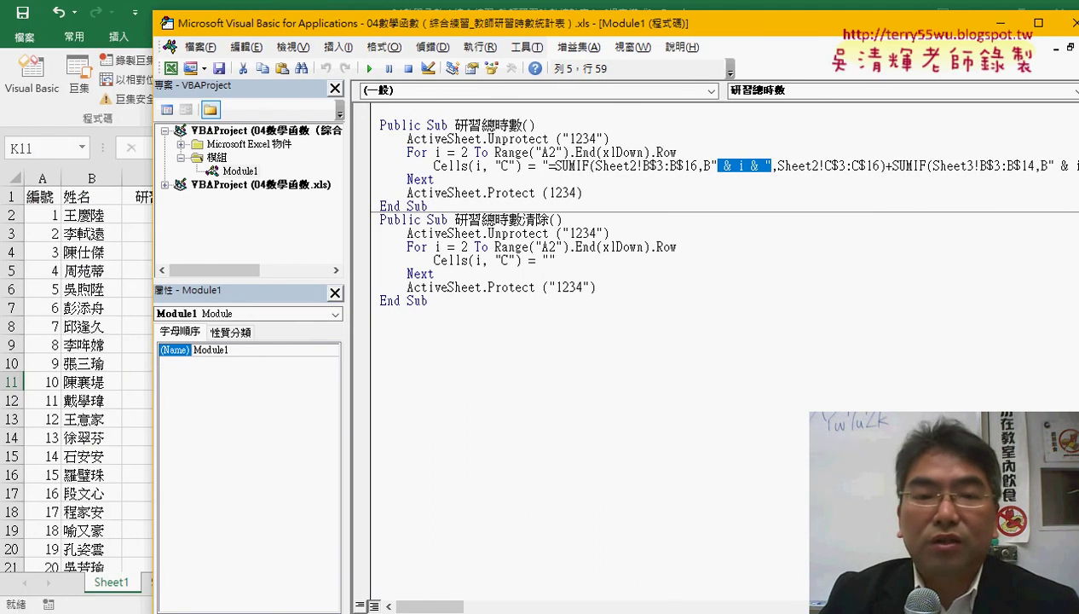
{"action": "key", "text": "alt+Tab"}
{"action": "left_click", "coordinate": [563, 350]}
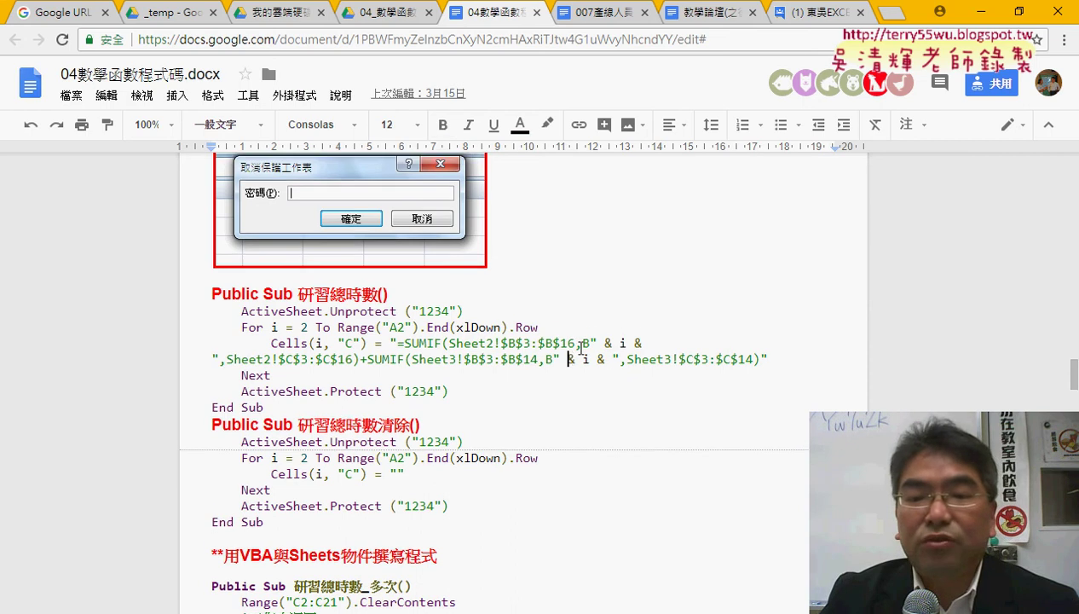
{"action": "scroll", "coordinate": [626, 345], "scroll_direction": "up", "scroll_amount": 3}
{"action": "scroll", "coordinate": [626, 345], "scroll_direction": "down", "scroll_amount": 3}
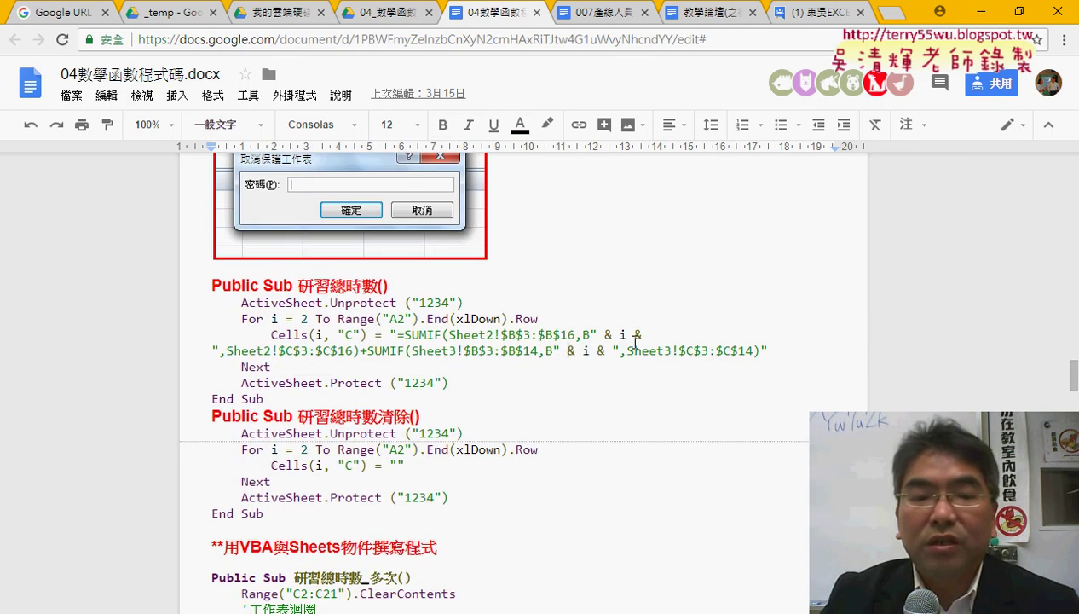
{"action": "double_click", "coordinate": [401, 383]}
{"action": "left_click", "coordinate": [272, 398]}
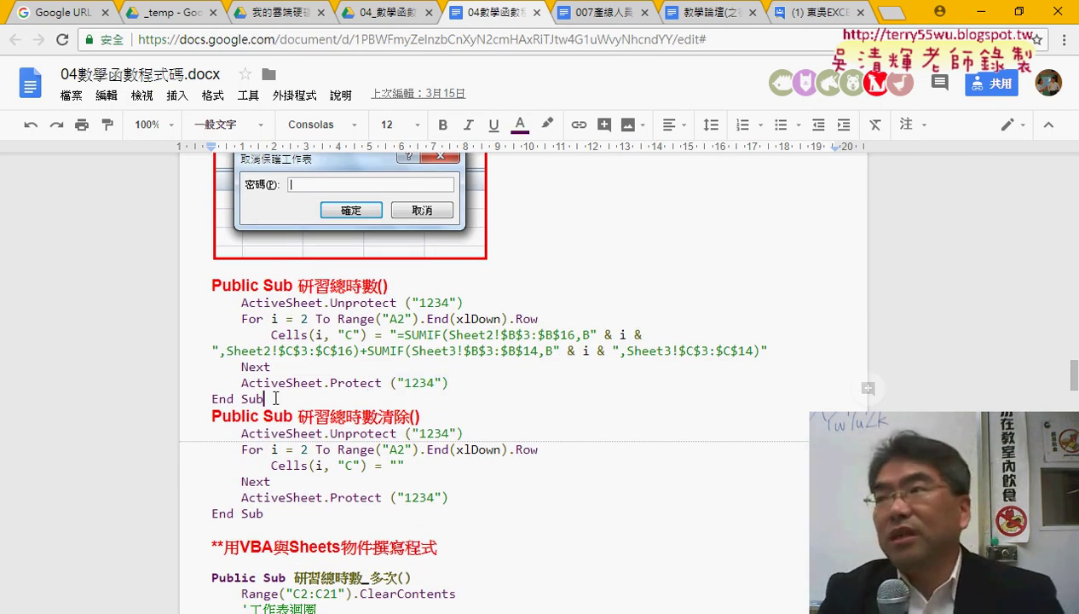
{"action": "left_click_drag", "start_coordinate": [275, 398], "coordinate": [179, 296]}
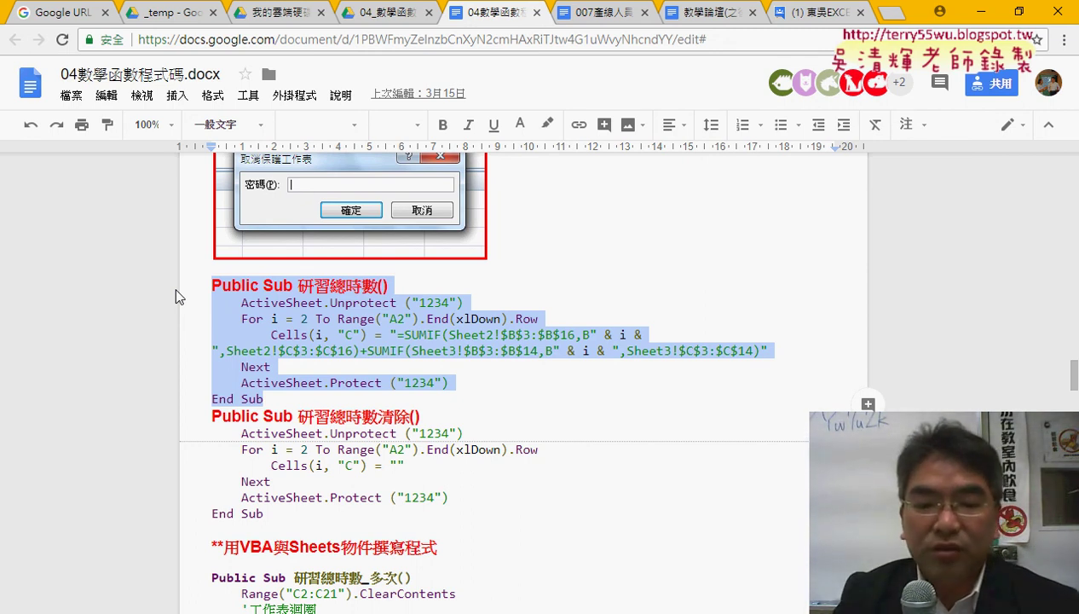
{"action": "scroll", "coordinate": [527, 414], "scroll_direction": "down", "scroll_amount": 3}
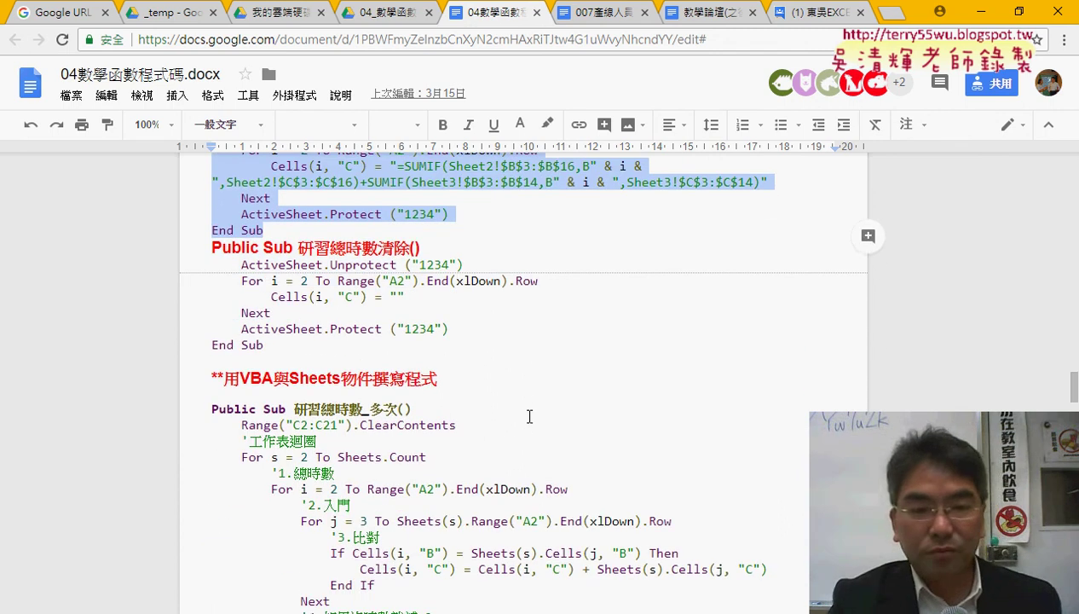